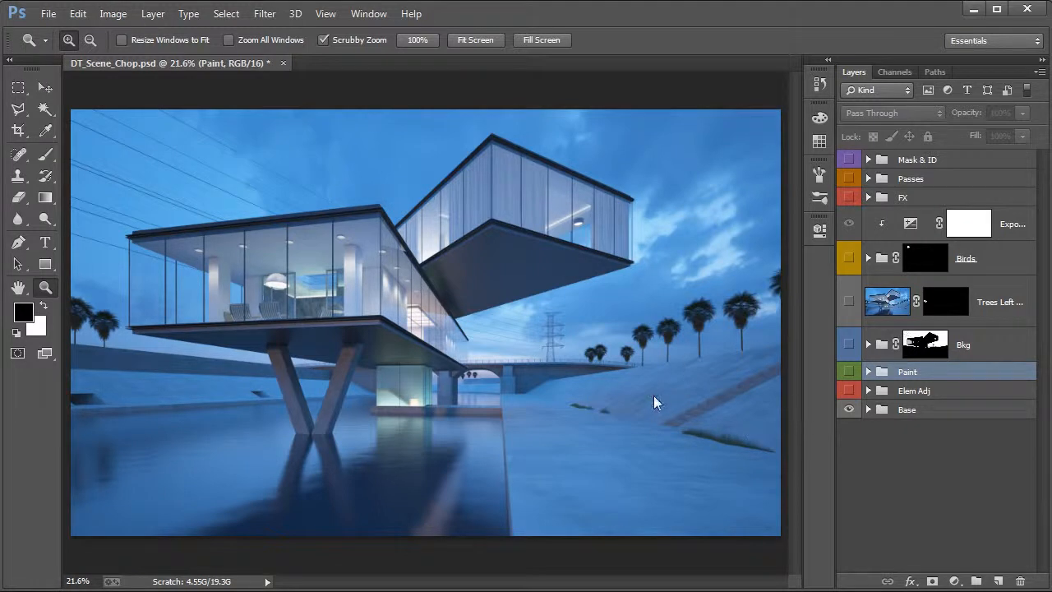
click(997, 344)
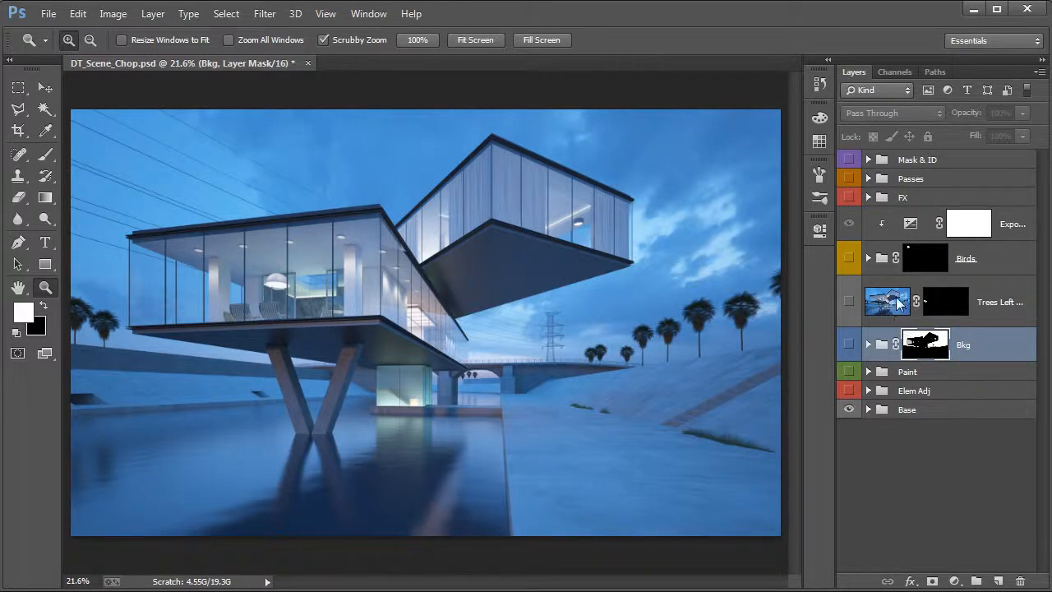
click(908, 198)
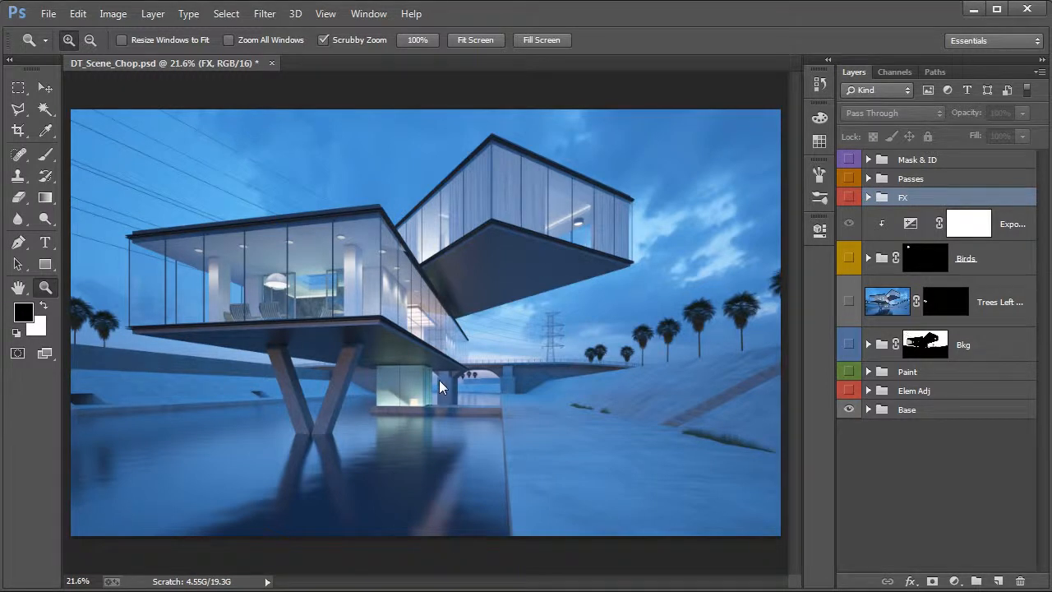
click(922, 393)
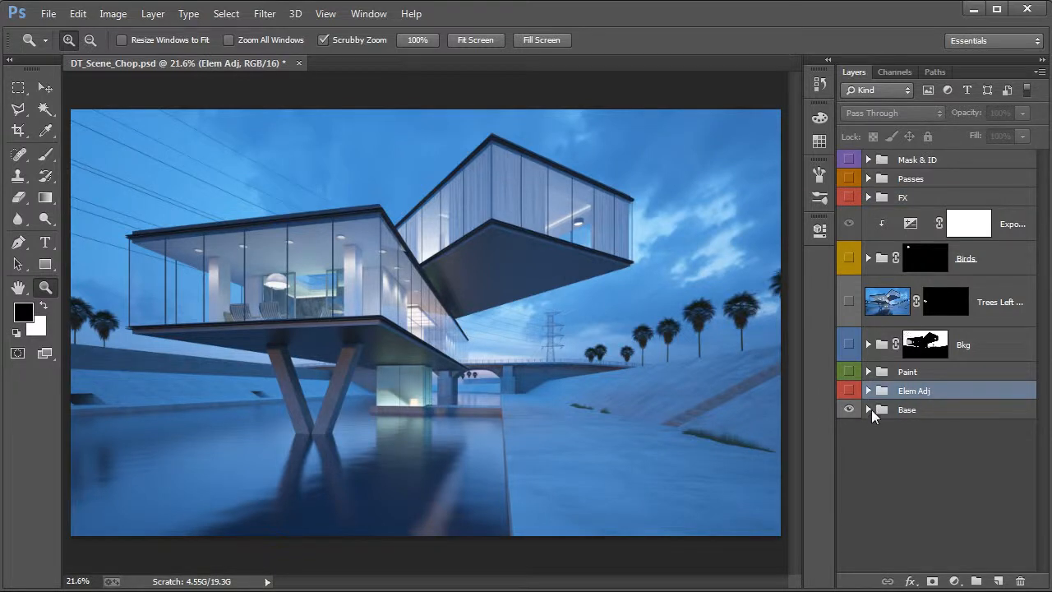
- Expand the Base group and make its Occlusion layer visible
click(868, 410)
click(908, 411)
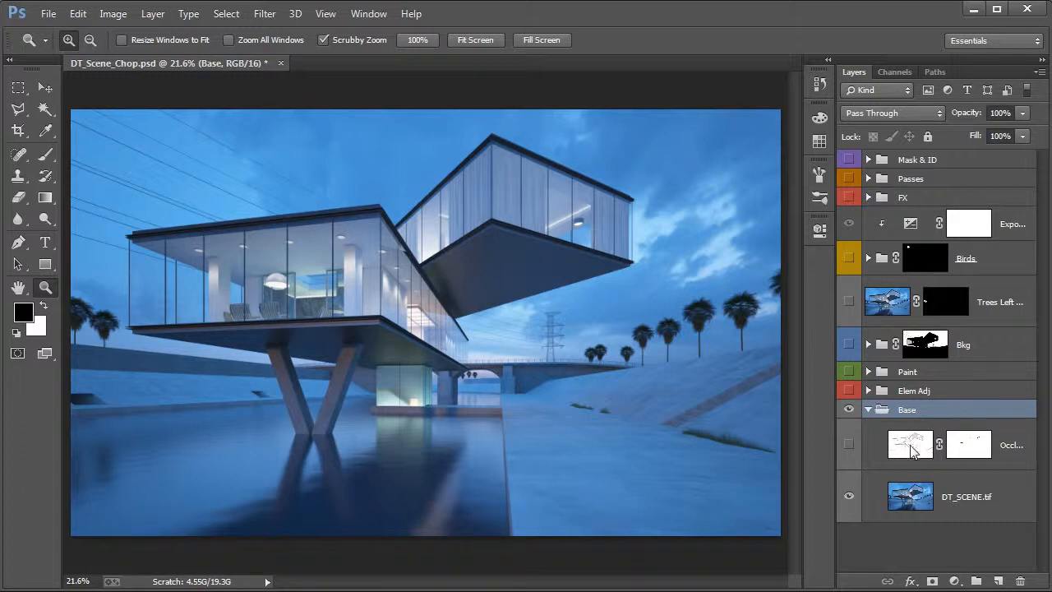
click(909, 449)
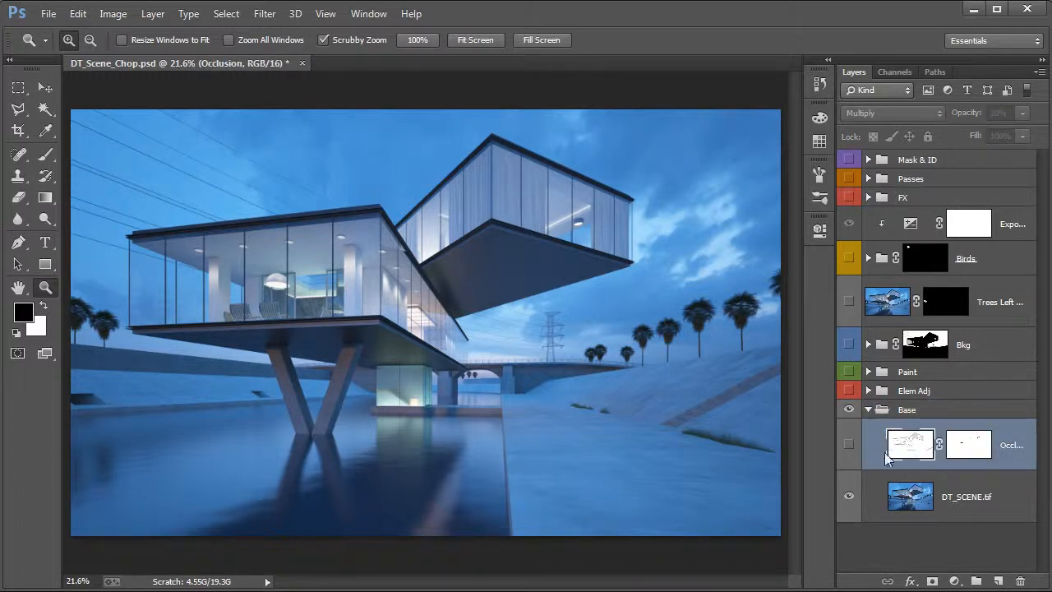
click(851, 444)
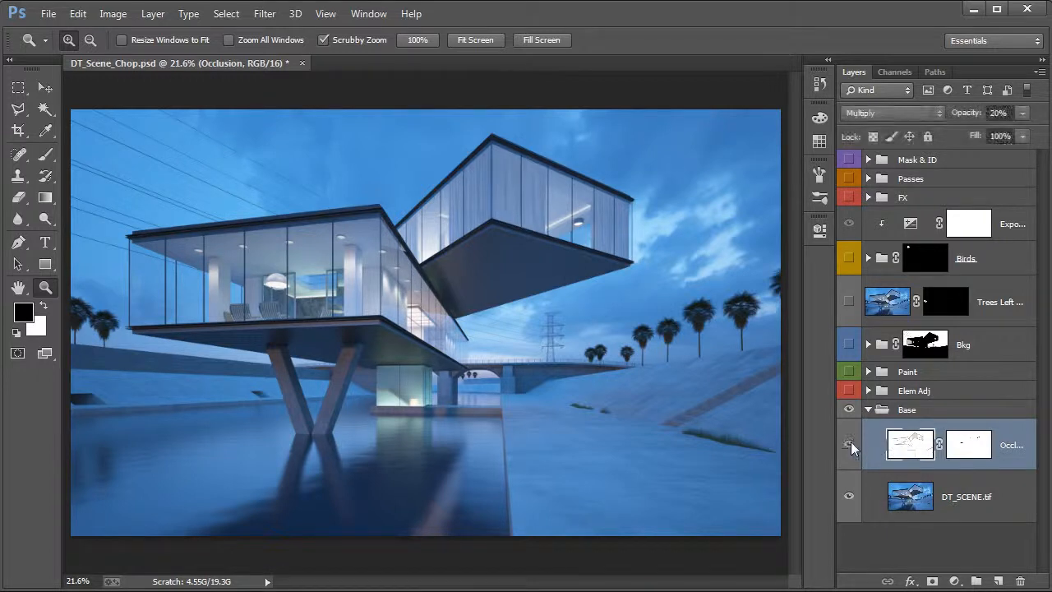
- Set the Occlusion layer's blend mode to Normal and its opacity to 100%
click(858, 114)
click(887, 114)
click(892, 113)
click(916, 130)
key(0)
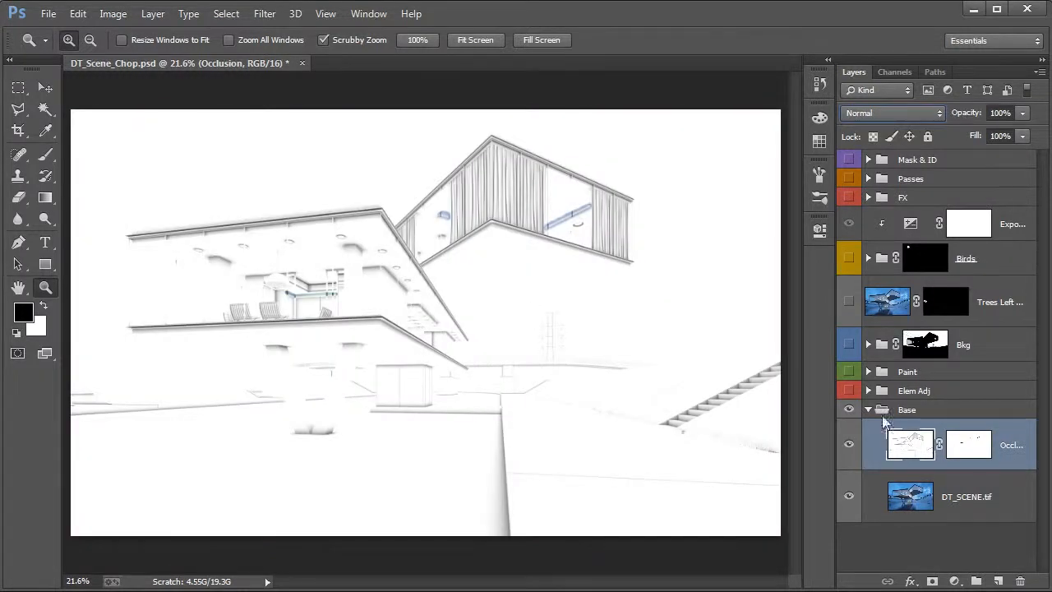
- Set the Occlusion layer's blend mode to Multiply and its opacity to 20%
click(890, 113)
click(885, 177)
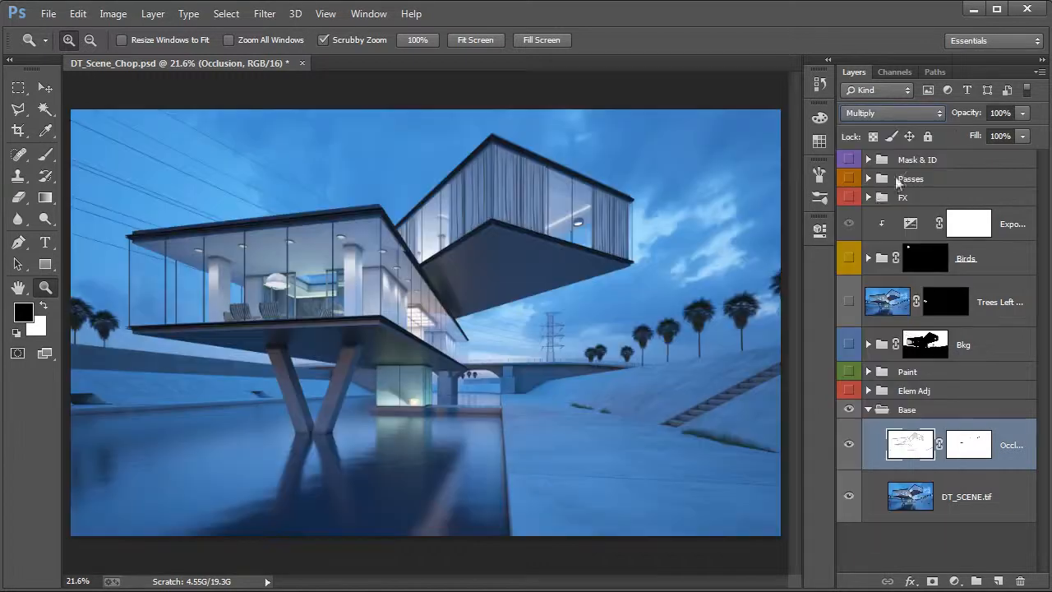
drag(982, 121, 837, 120)
drag(357, 278, 466, 286)
drag(968, 113, 885, 115)
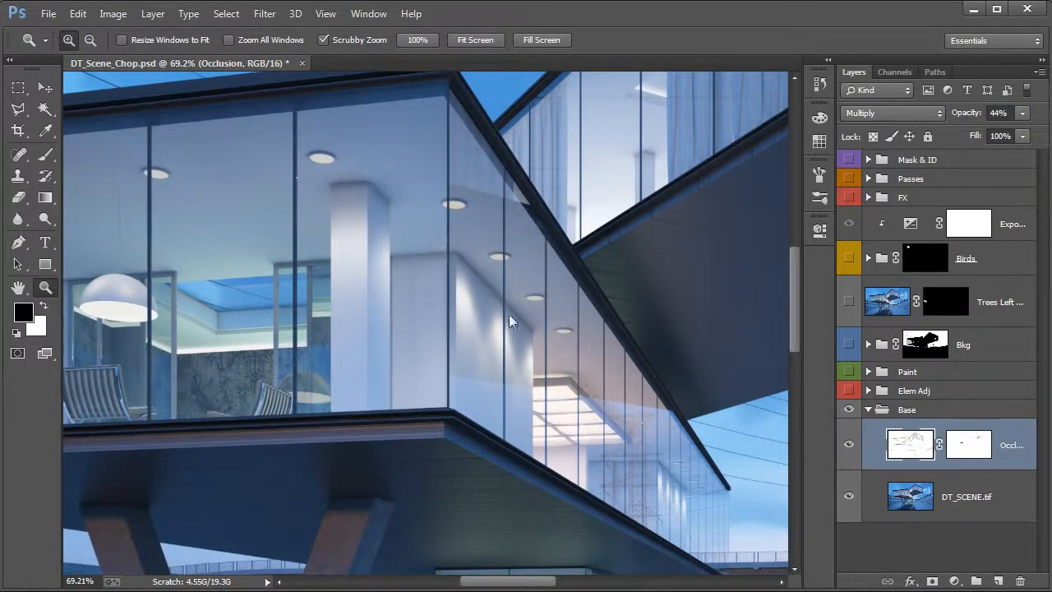
drag(403, 282, 349, 282)
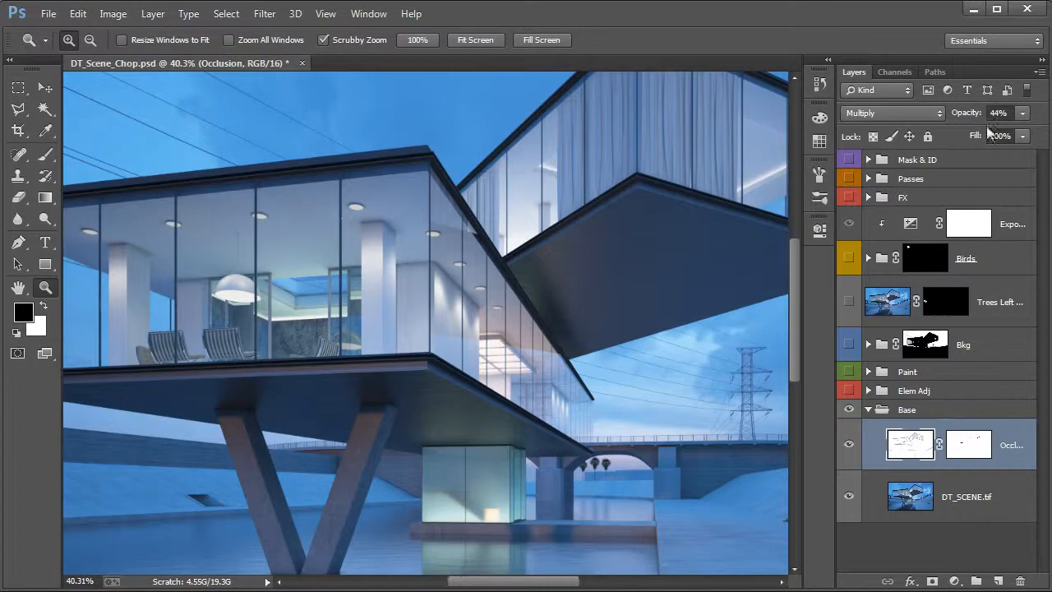
click(999, 112)
text(20)
key(Return)
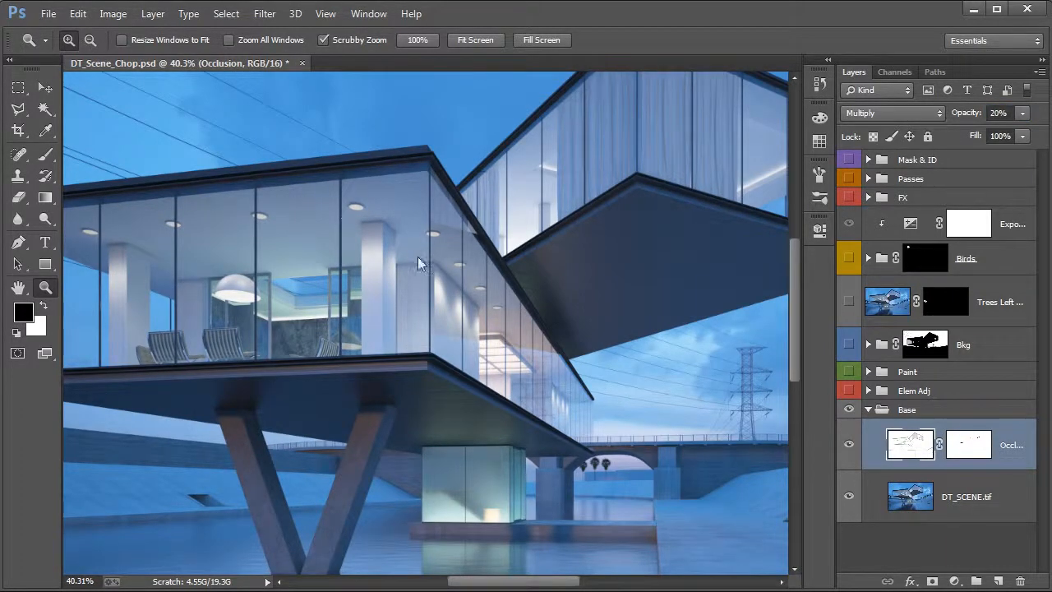
- Examine the Occlusion layer's mask on its own around the upper volume's windows
drag(504, 384, 452, 333)
drag(701, 138, 756, 156)
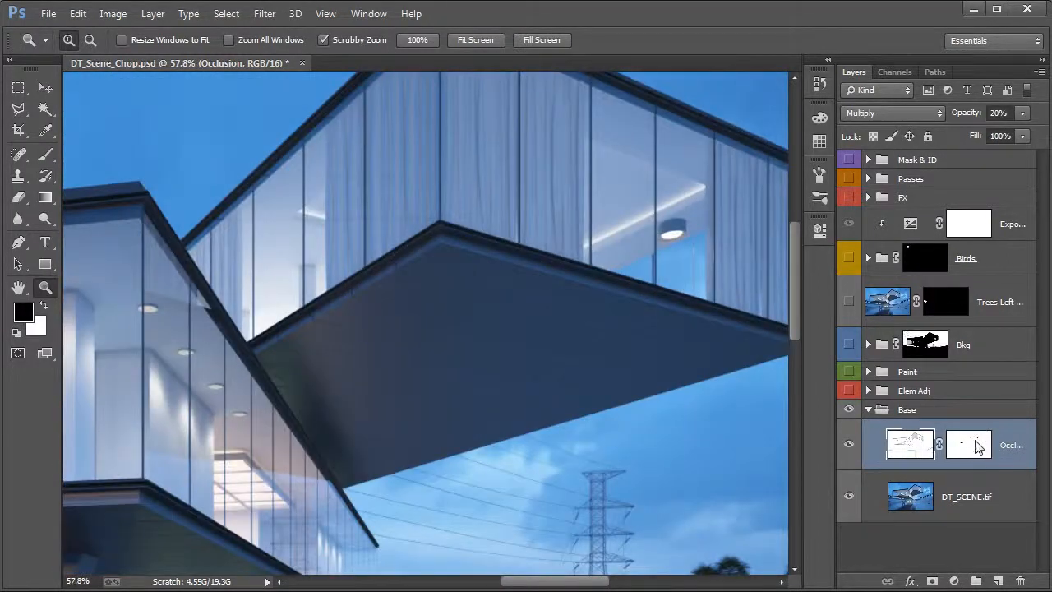
alt+click(975, 448)
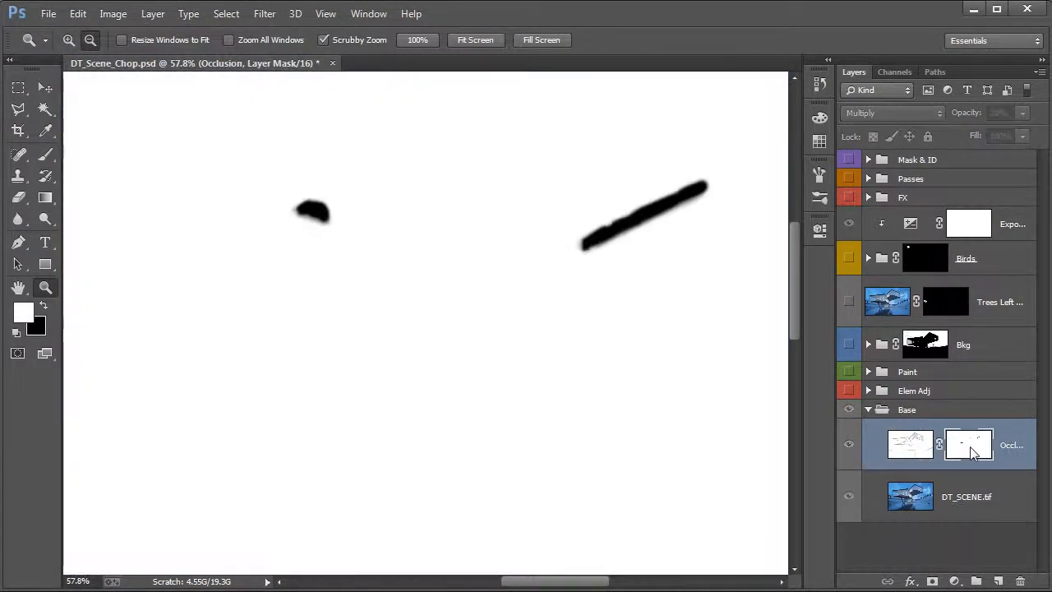
alt+click(973, 453)
- Compare the upper volume's ceiling light strip with the Occlusion mask disabled and enabled, checking the painted mask stroke
drag(644, 219, 697, 212)
shift+click(970, 449)
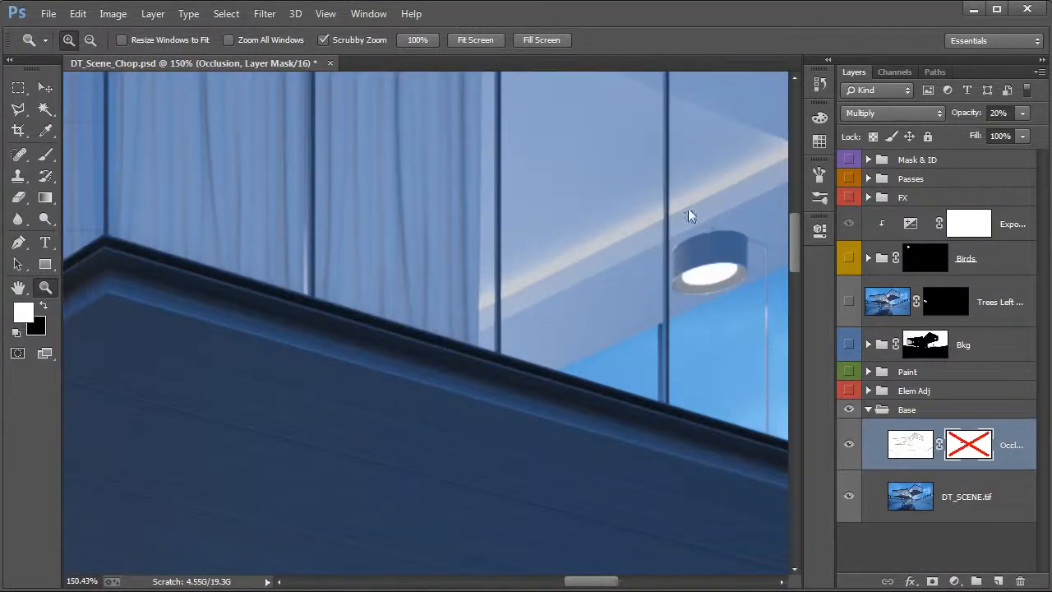
drag(636, 247, 548, 279)
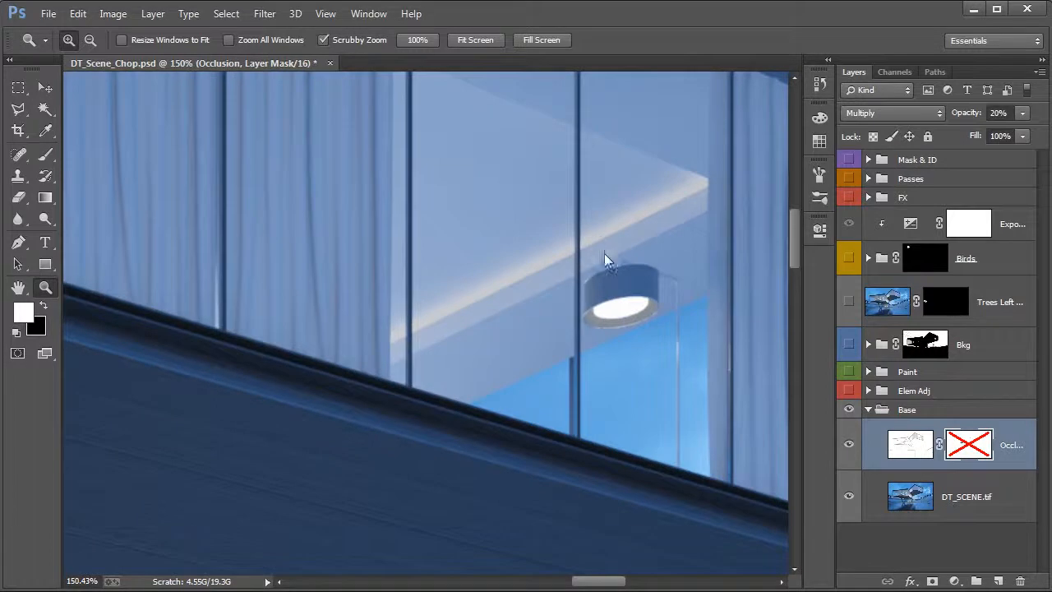
key(alt)
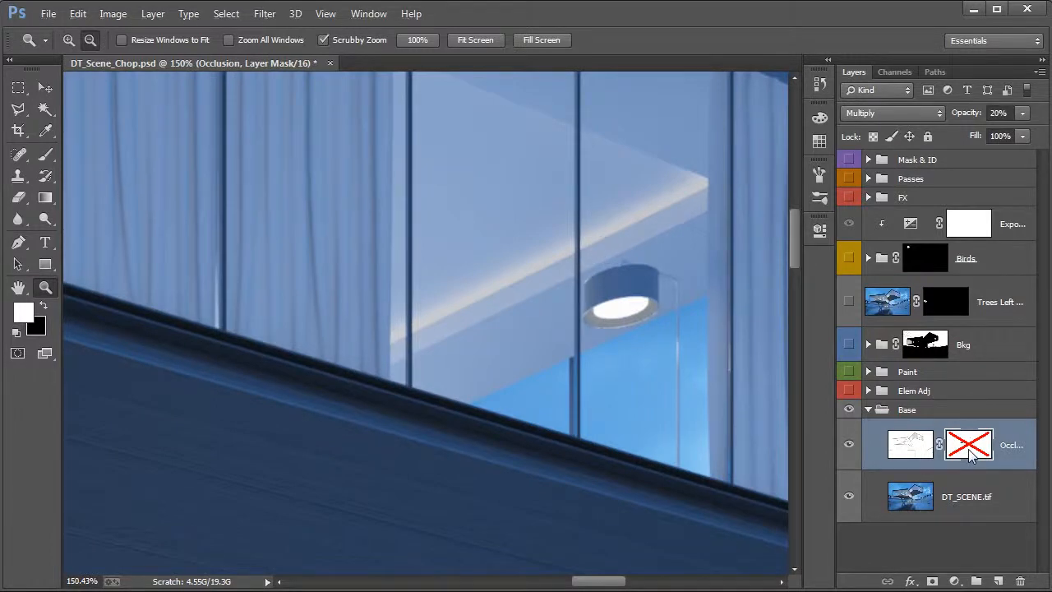
alt+click(970, 455)
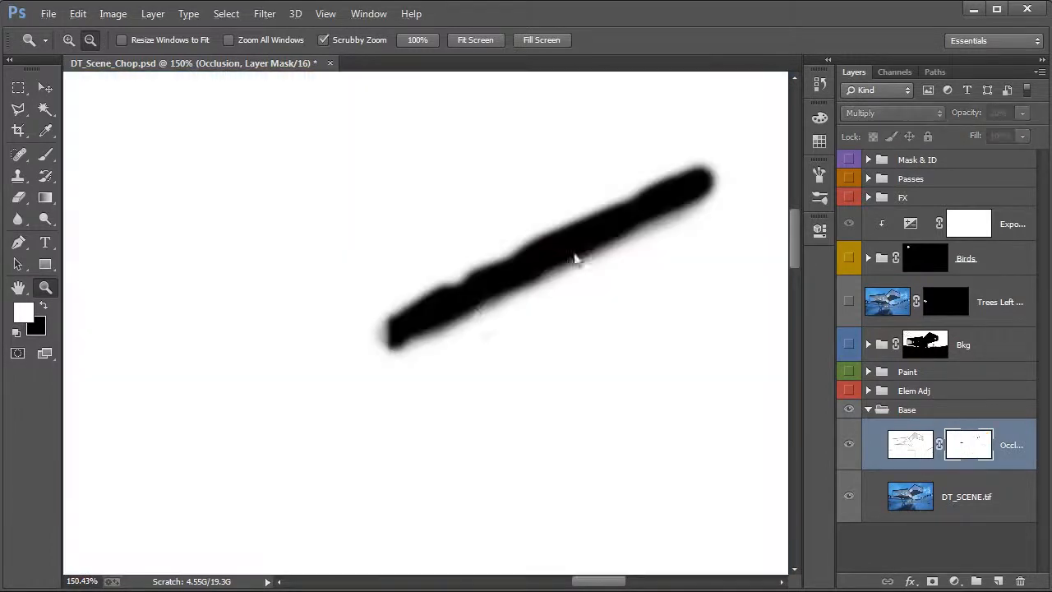
alt+click(978, 455)
shift+click(967, 450)
shift+click(968, 452)
drag(592, 295, 473, 311)
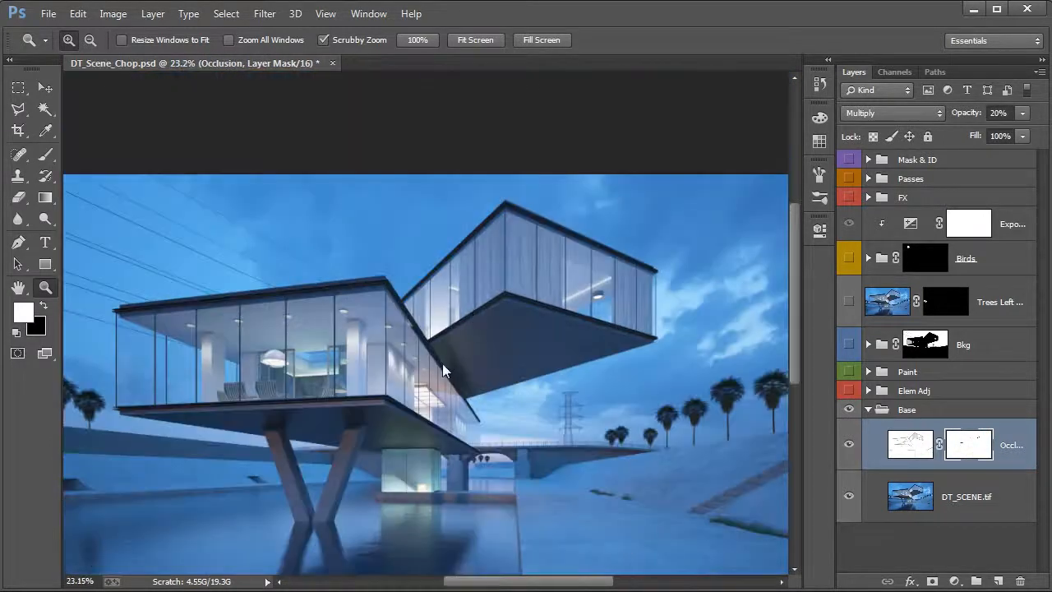
drag(448, 369, 428, 362)
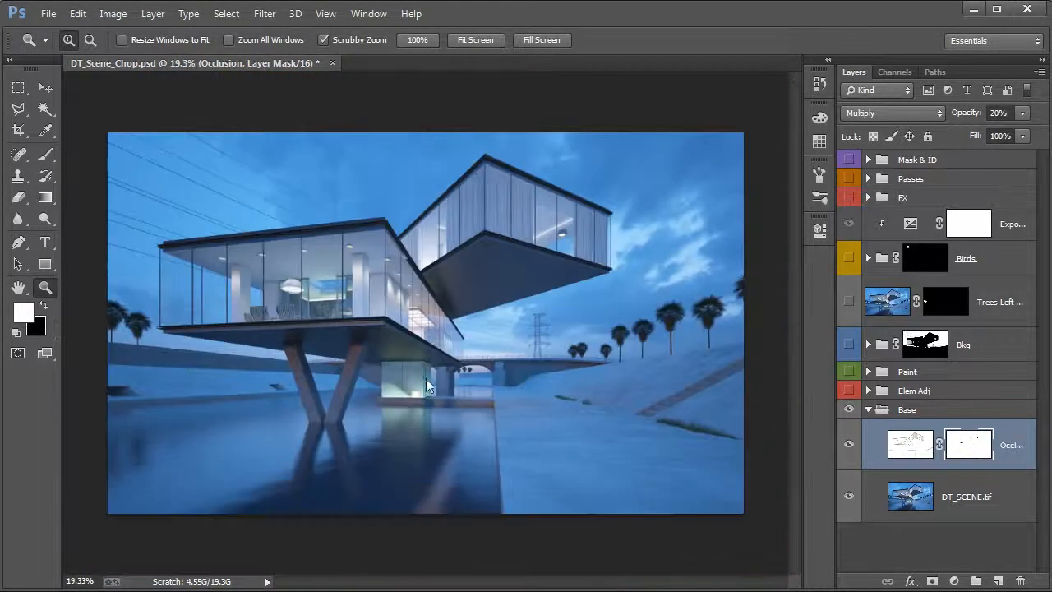
- Expand and show the Elem Adj group in place of Base, and add a new empty group above Curtains
click(869, 410)
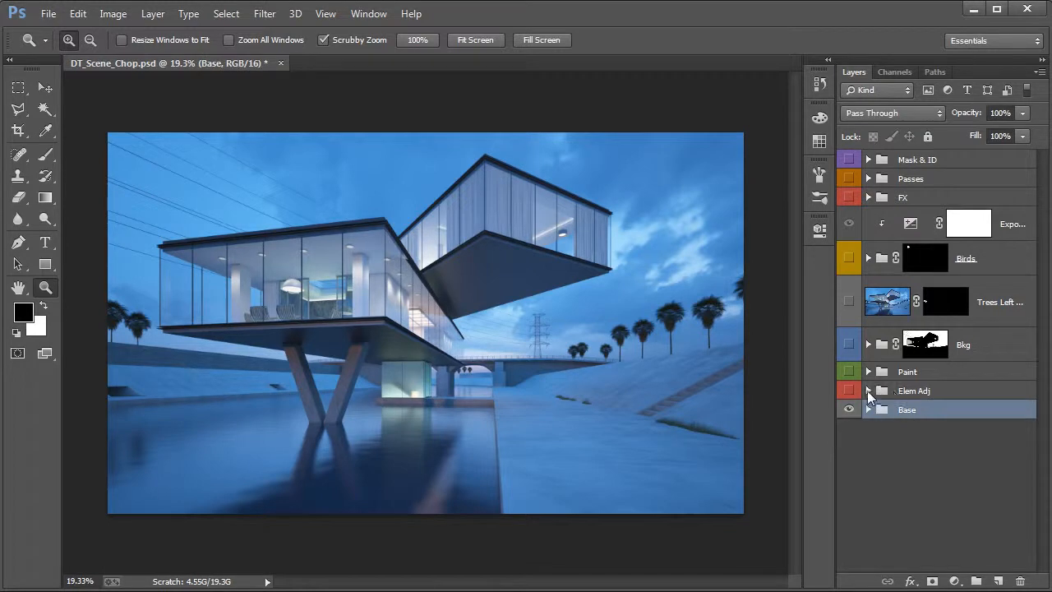
click(868, 391)
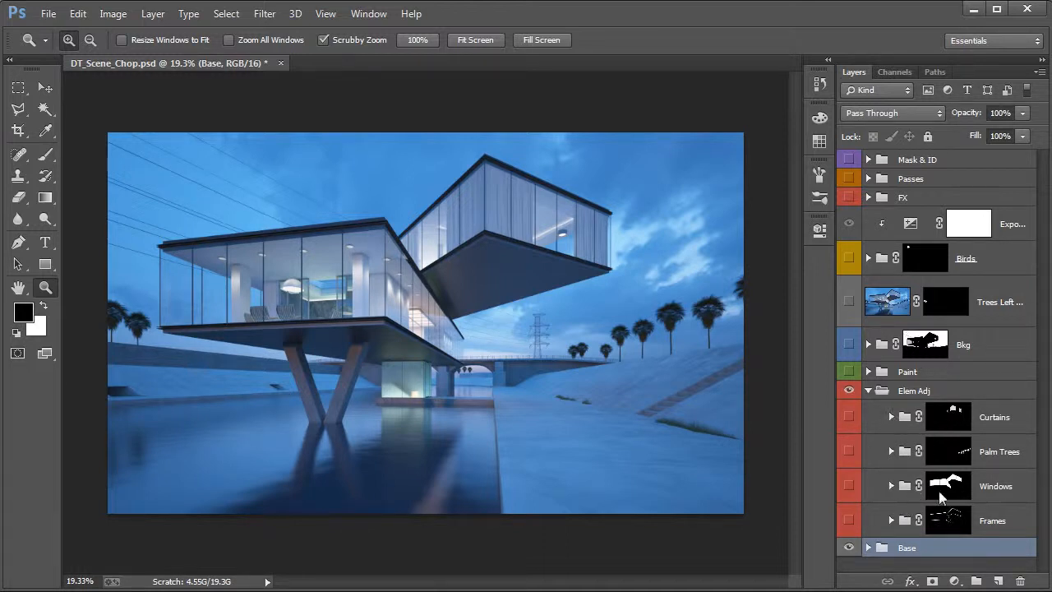
alt+click(958, 425)
alt+click(953, 427)
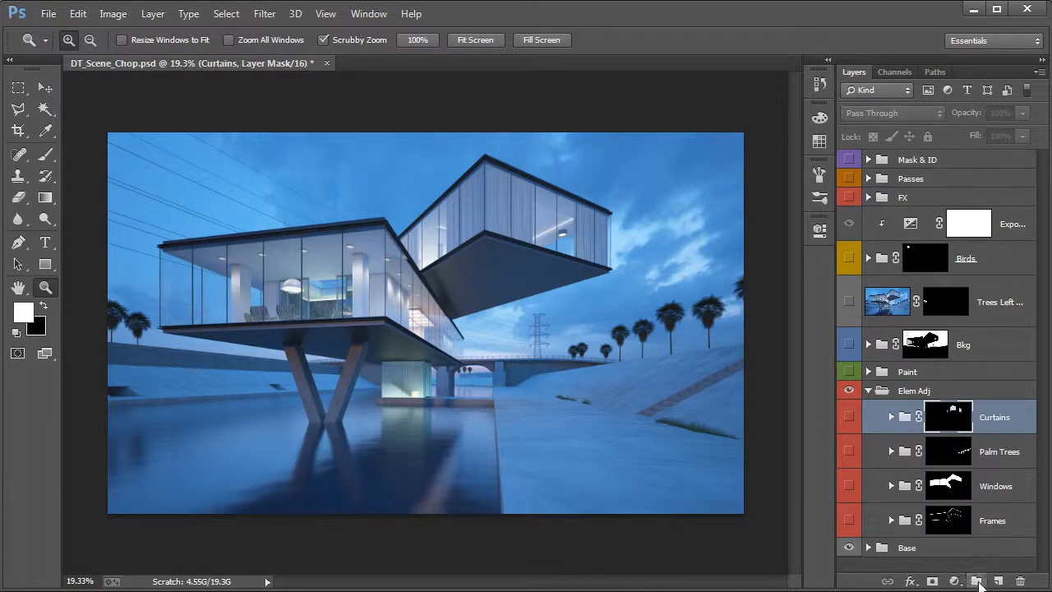
click(977, 581)
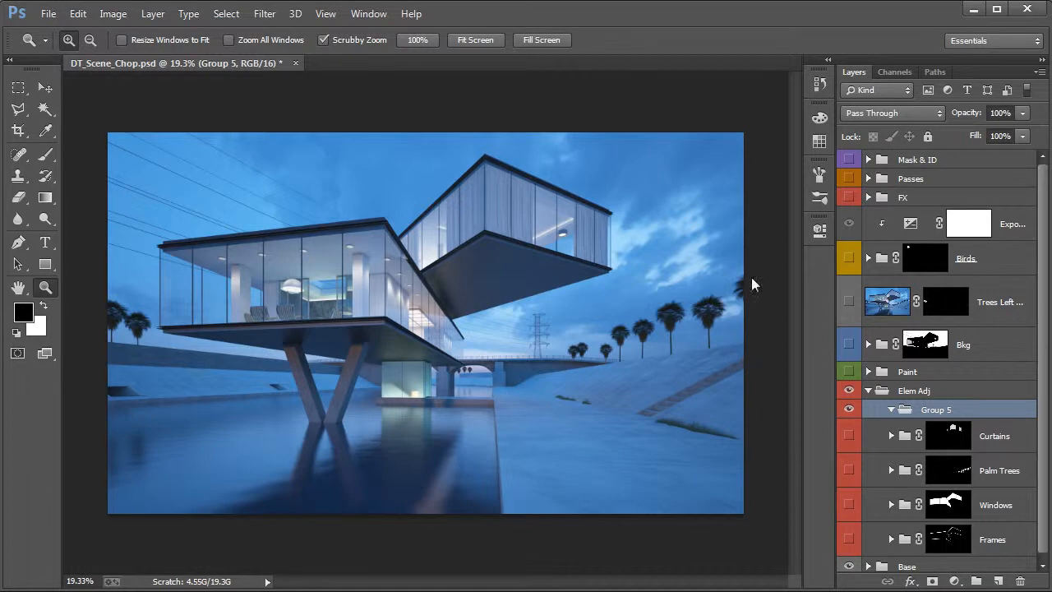
- Expand and show the Mask & ID group, and display and select its DT_SCENE.multimatte3.tif layer
click(867, 160)
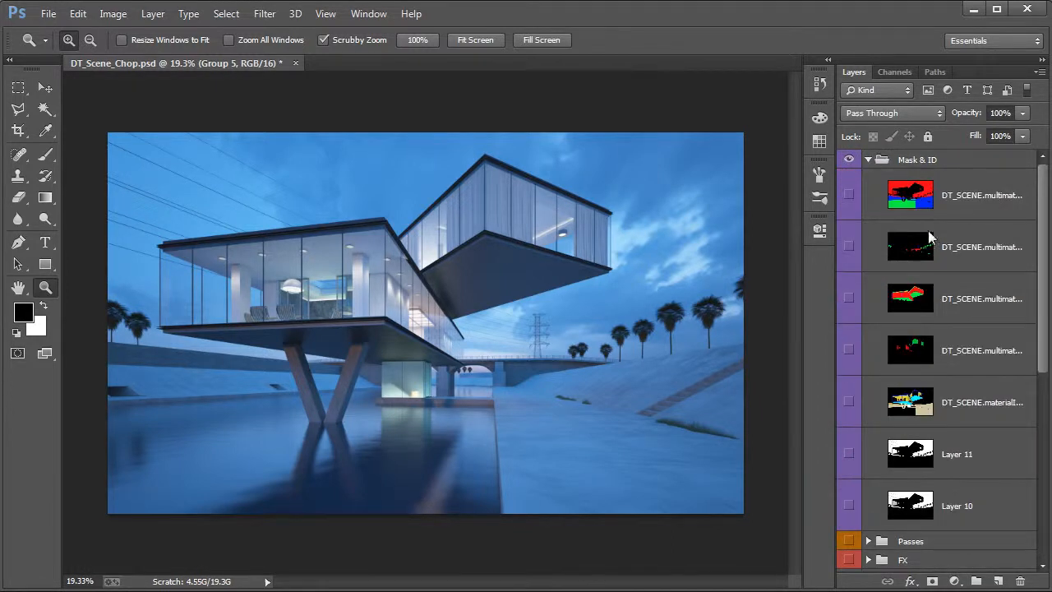
click(849, 350)
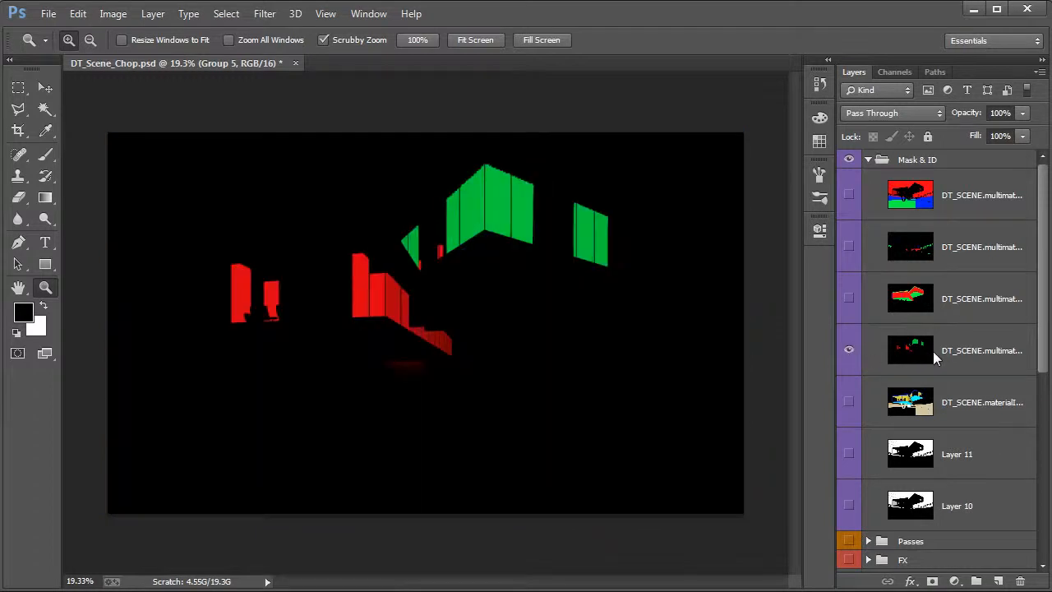
click(931, 353)
drag(494, 214, 512, 178)
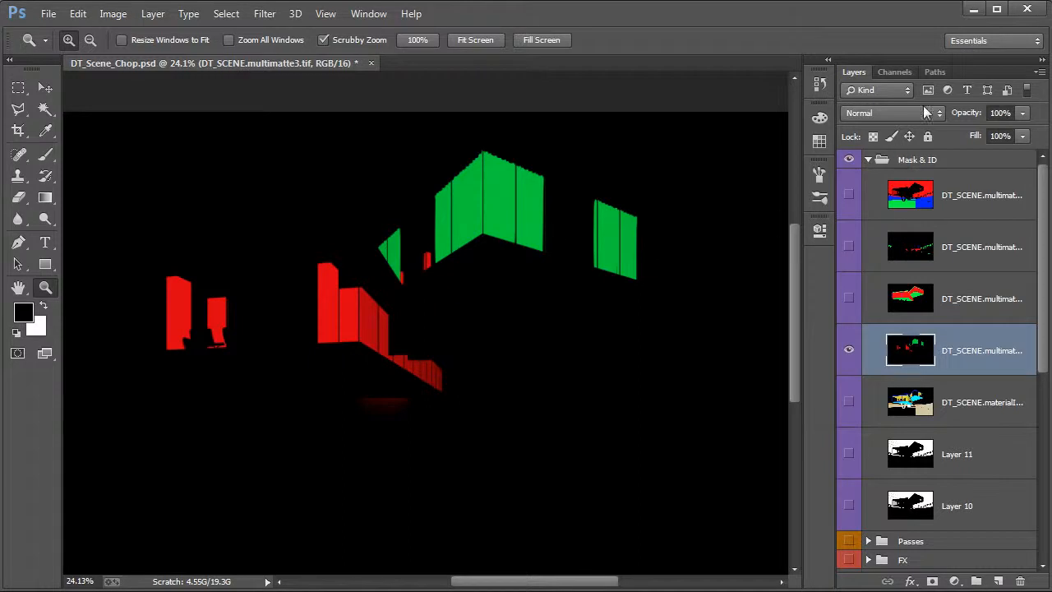
- Load the multimatte layer's Green channel as a selection of the upper volume's curtains, and restore the RGB view
click(887, 72)
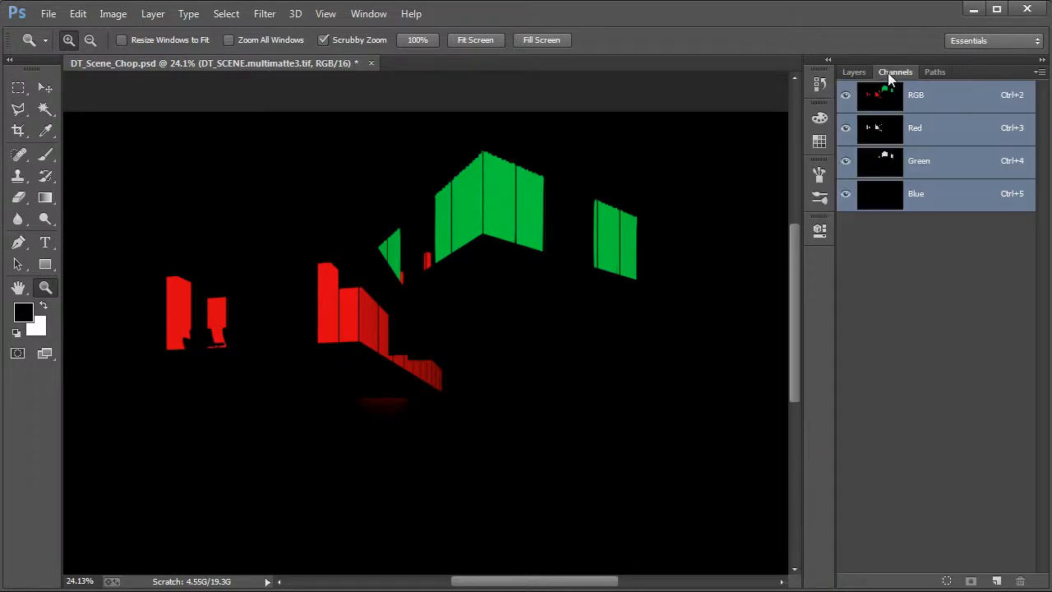
click(886, 170)
drag(606, 188, 345, 170)
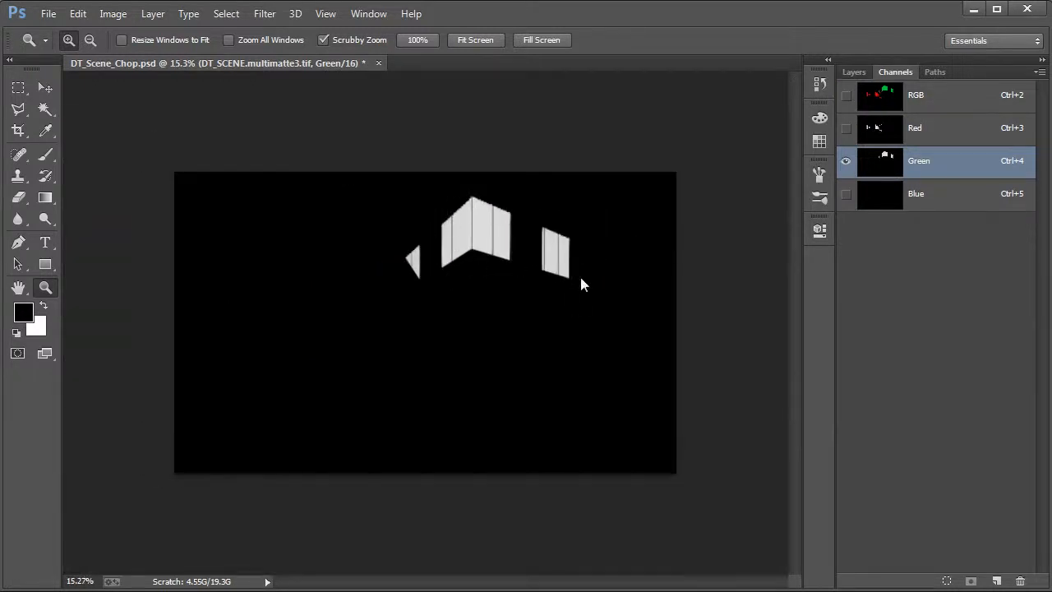
drag(435, 282, 552, 245)
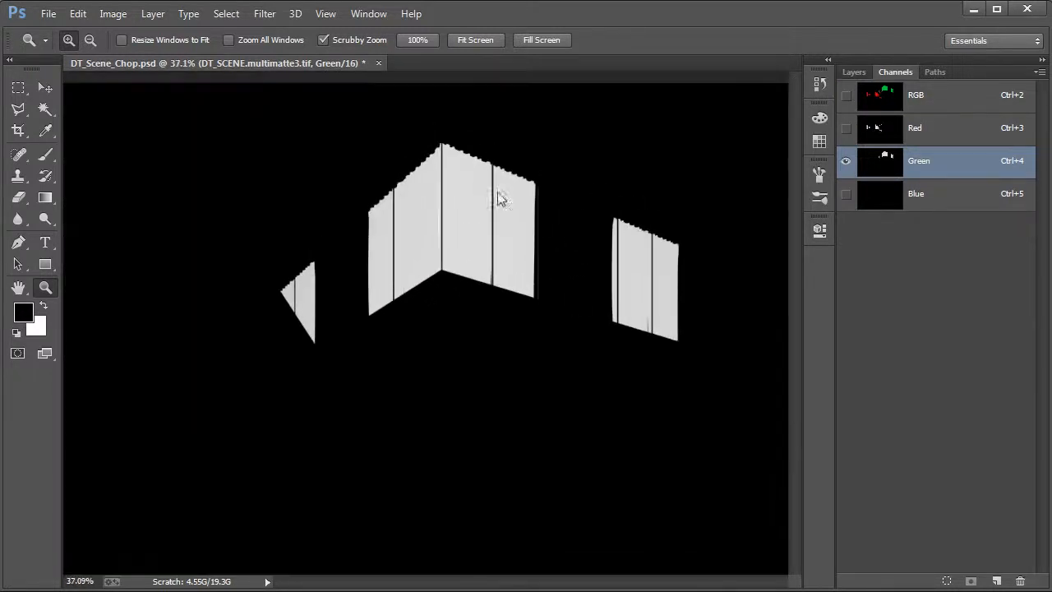
ctrl+click(878, 163)
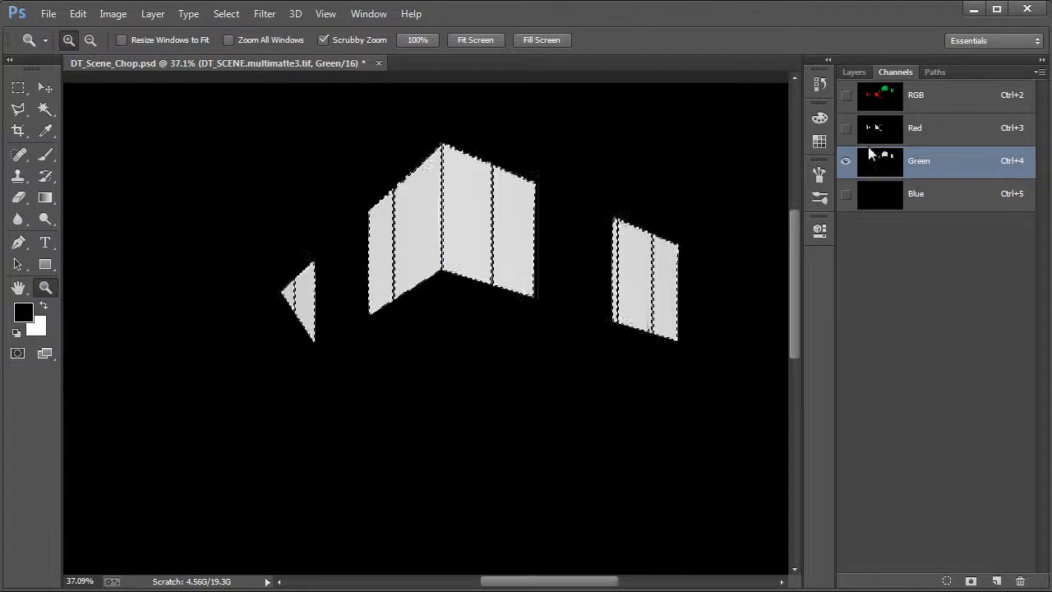
key(ctrl+2)
click(856, 72)
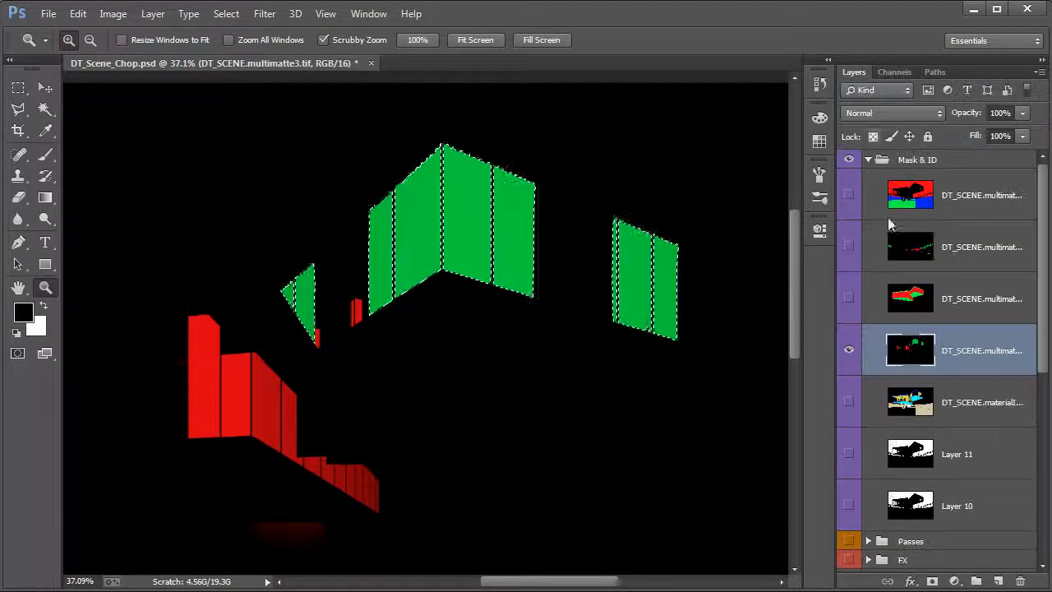
- Hide the multimatte layer and mask the new group in Elem Adj with the curtain selection, checking the mask alone
click(850, 349)
drag(1041, 258, 1041, 452)
click(938, 406)
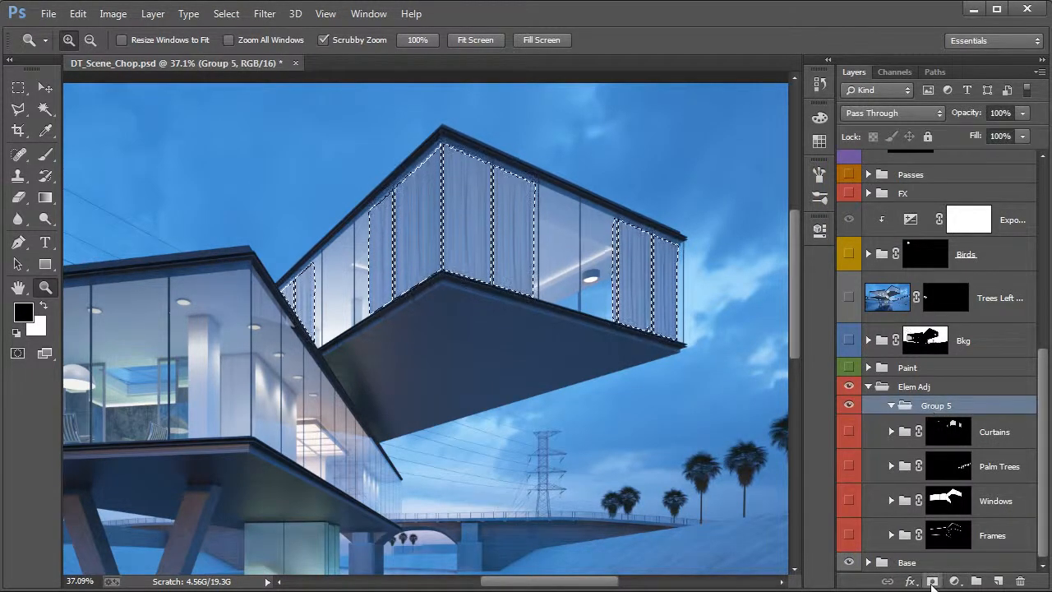
click(932, 581)
alt+click(950, 420)
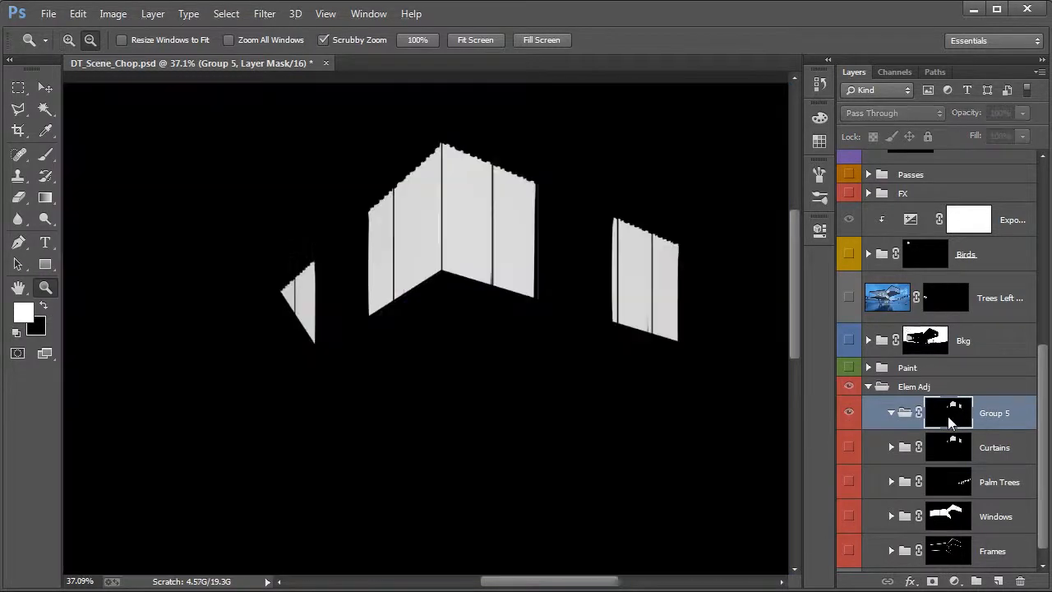
alt+click(950, 420)
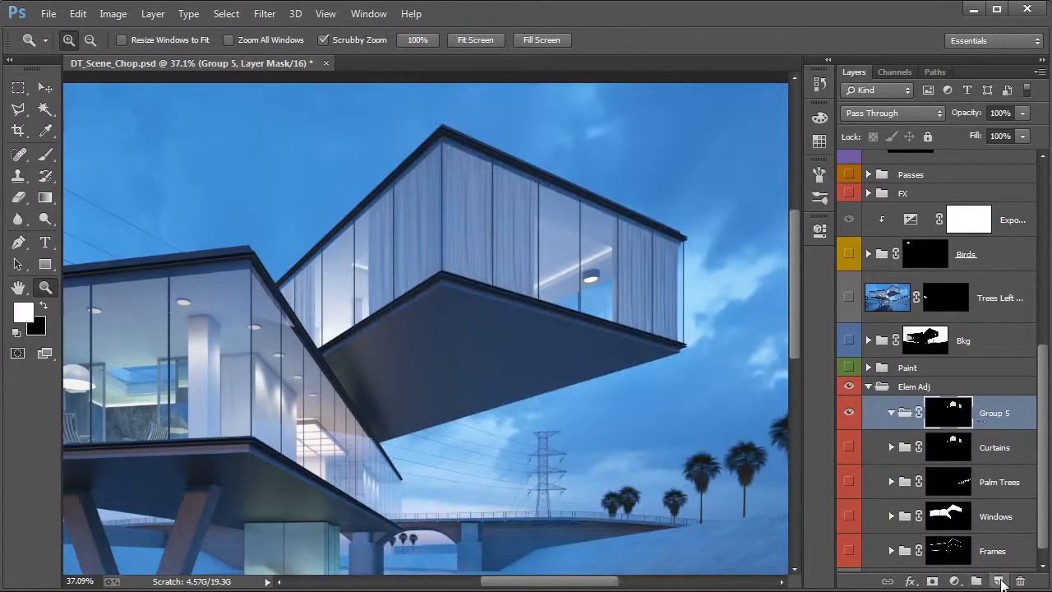
- Add a new layer inside the curtain-masked group, brush black test strokes across the upper volume's curtains, and undo them
click(998, 581)
key(b)
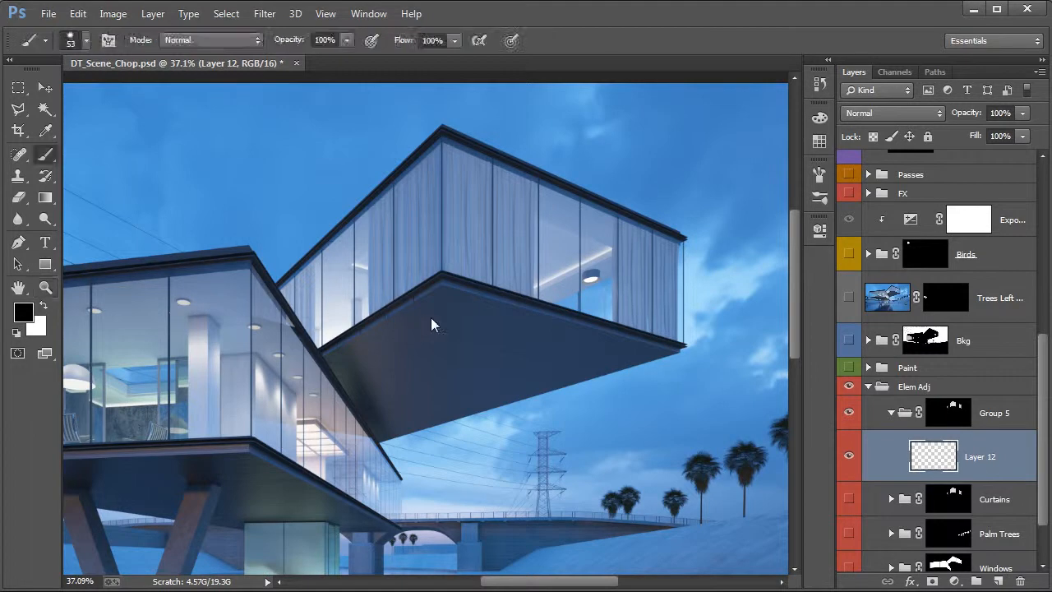
mouse_move(341, 246)
mouse_down()
mouse_move(410, 293)
mouse_move(519, 173)
mouse_move(653, 252)
mouse_move(669, 317)
mouse_up()
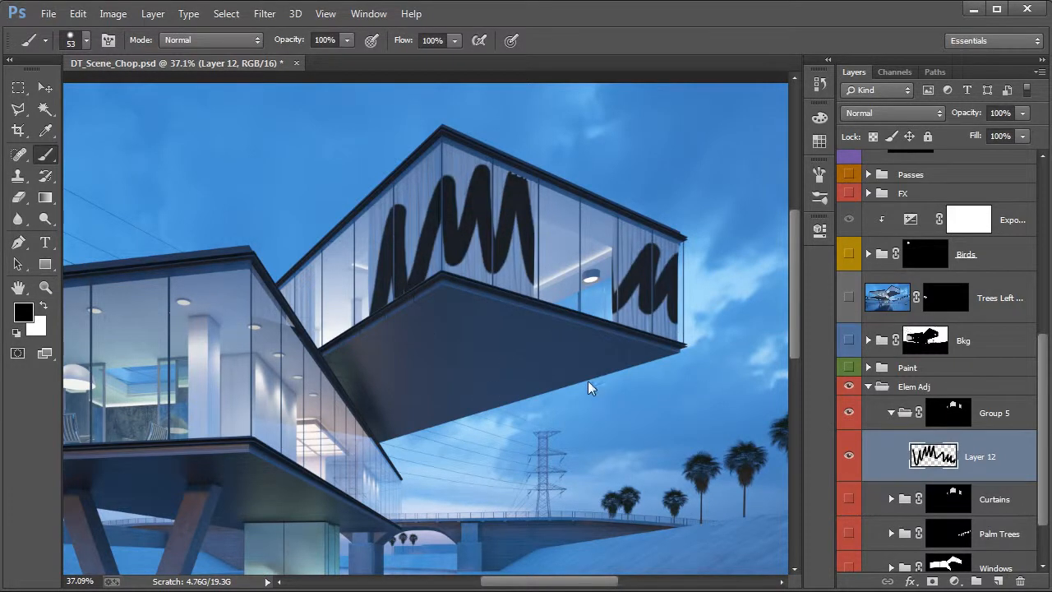
key(ctrl+z)
- Brighten the upper volume's curtains by adding an Exposure adjustment layer with raised exposure inside the masked group
click(955, 581)
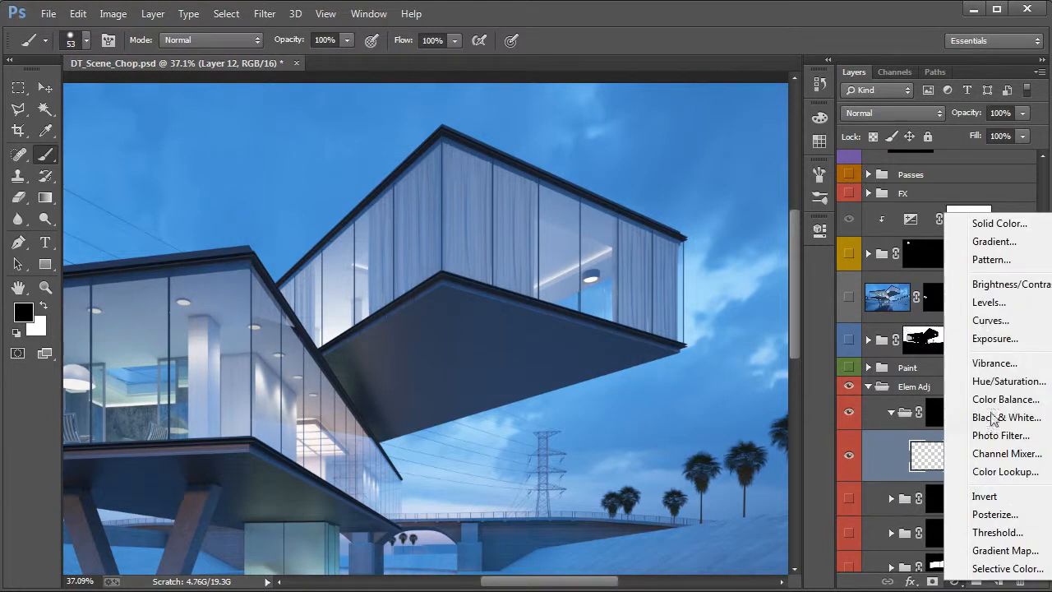
click(989, 338)
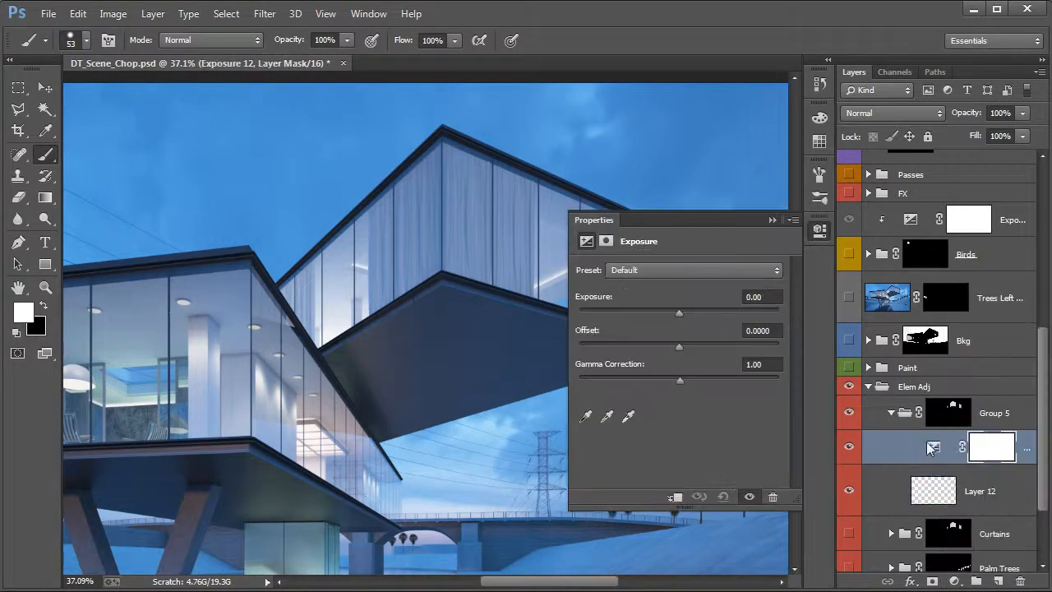
mouse_move(683, 314)
mouse_down()
mouse_move(715, 313)
mouse_move(702, 313)
mouse_up()
click(820, 231)
- Delete the demonstration group above Curtains together with its layers
click(1006, 416)
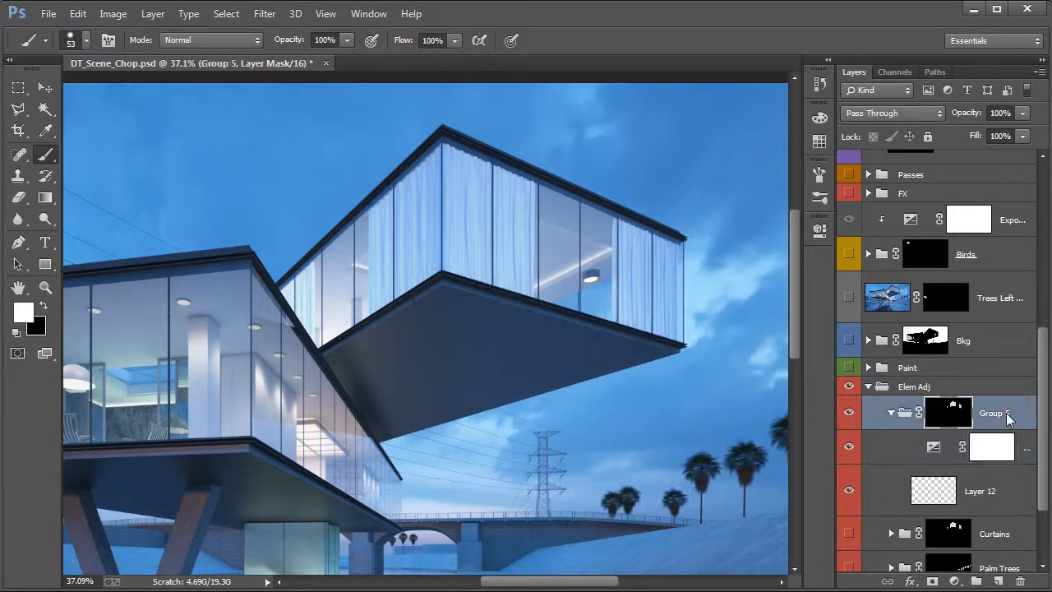
key(Delete)
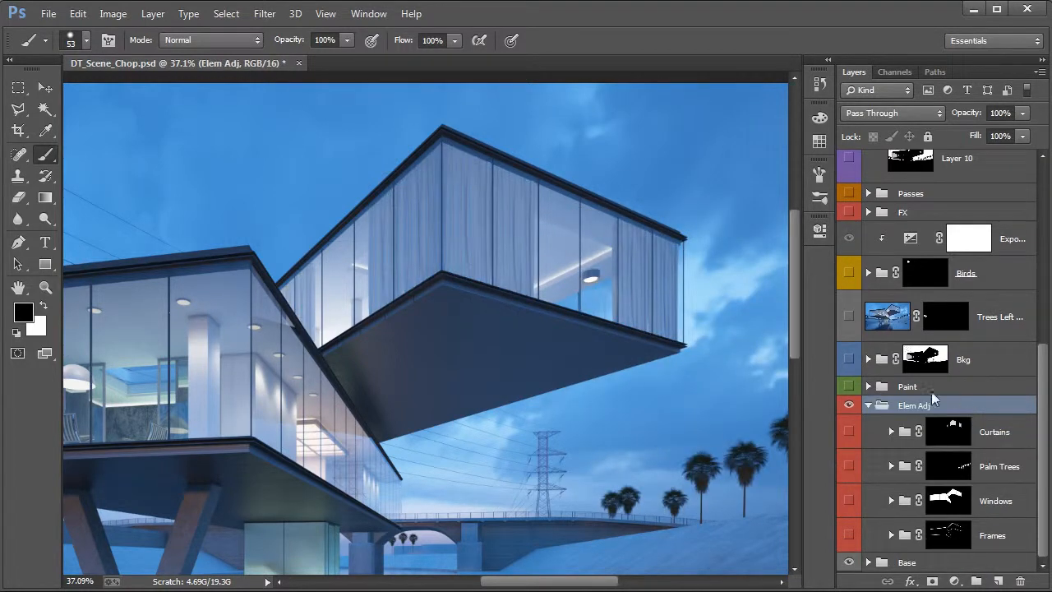
- Inspect the masks of the Frames, Windows, Palm Trees and Curtains groups one by one against the full image
key(z)
drag(551, 360, 475, 332)
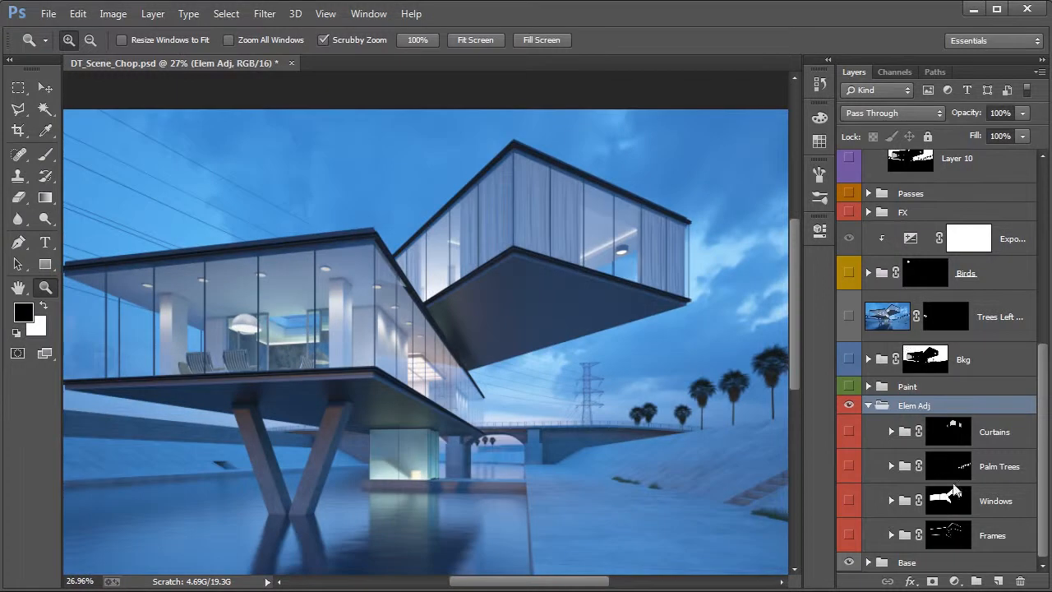
alt+click(951, 542)
drag(555, 376, 550, 329)
alt+click(952, 536)
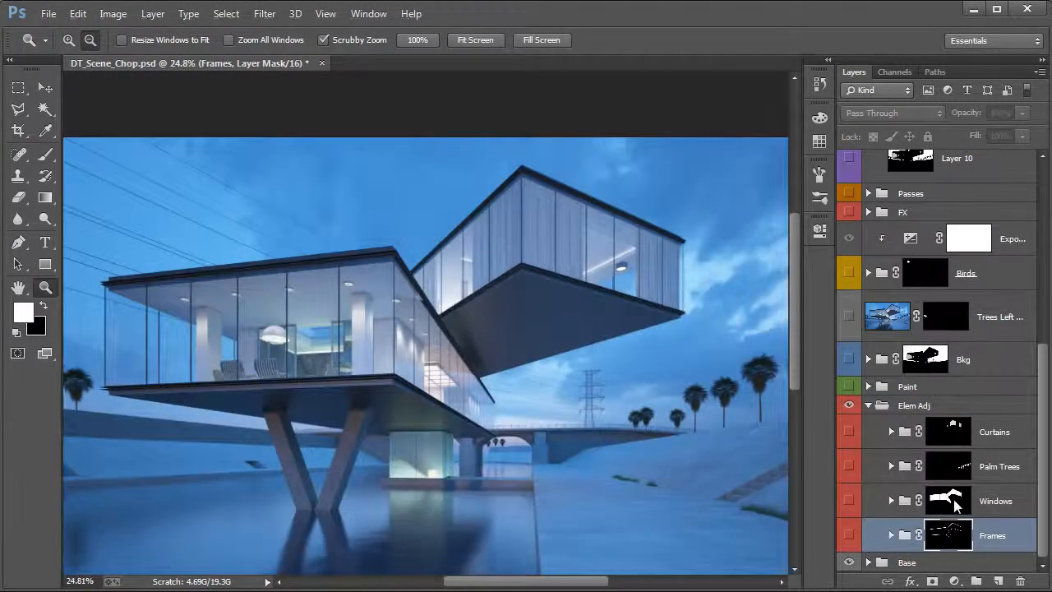
alt+click(955, 503)
alt+click(955, 503)
alt+click(954, 475)
drag(695, 417, 679, 419)
alt+click(948, 466)
alt+click(948, 431)
alt+click(948, 431)
drag(485, 354, 455, 350)
drag(338, 290, 372, 292)
- Show and expand the Frames and Windows groups inside Elem Adj
click(849, 536)
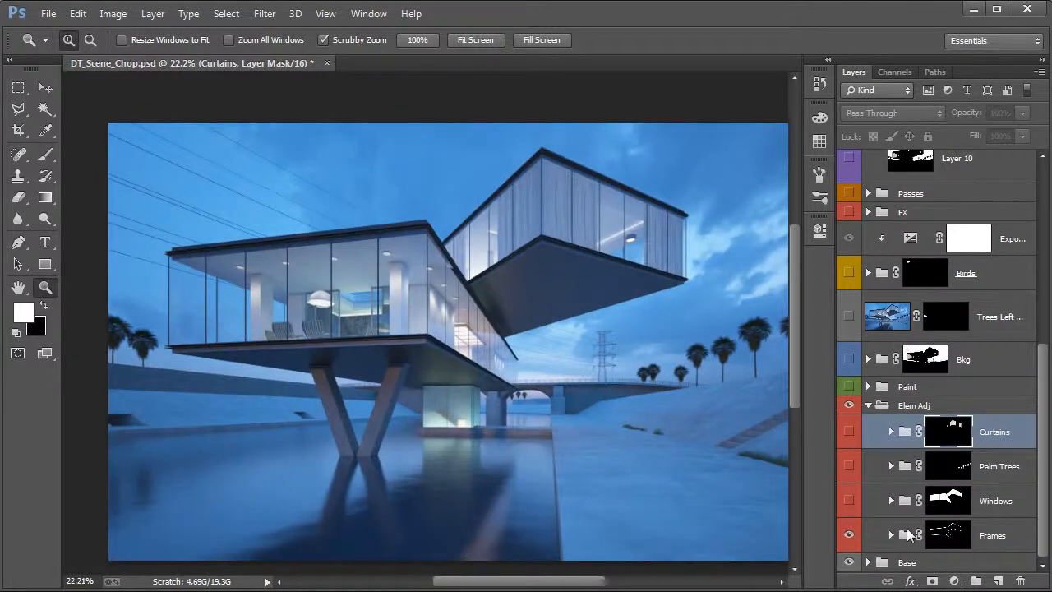
click(892, 535)
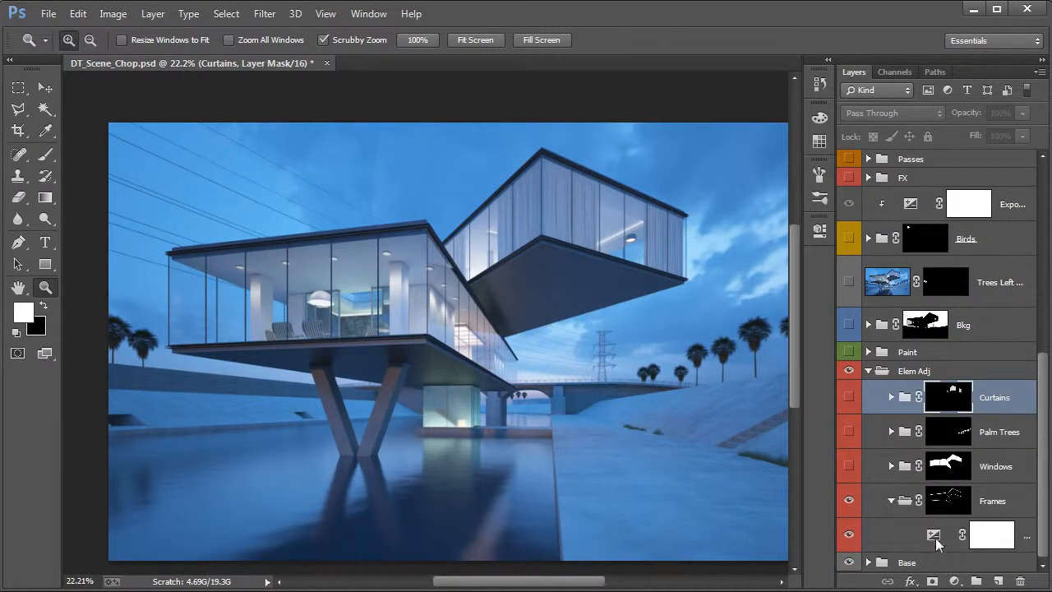
click(891, 465)
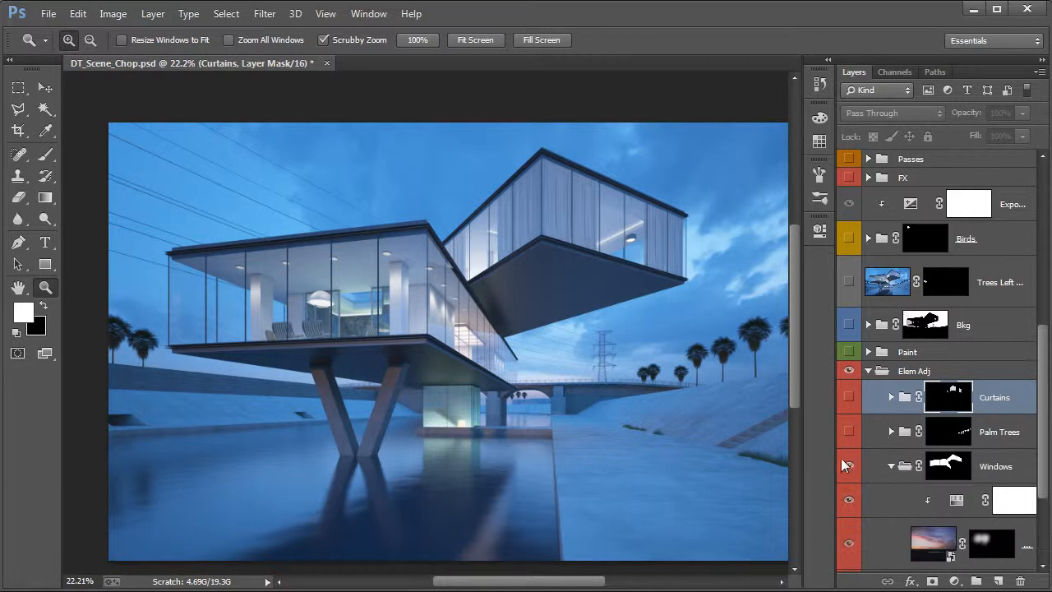
click(847, 465)
- Select the masked sunset photo layer in the Windows group and compare the glass with it hidden and shown
scroll(903, 477, down, 3)
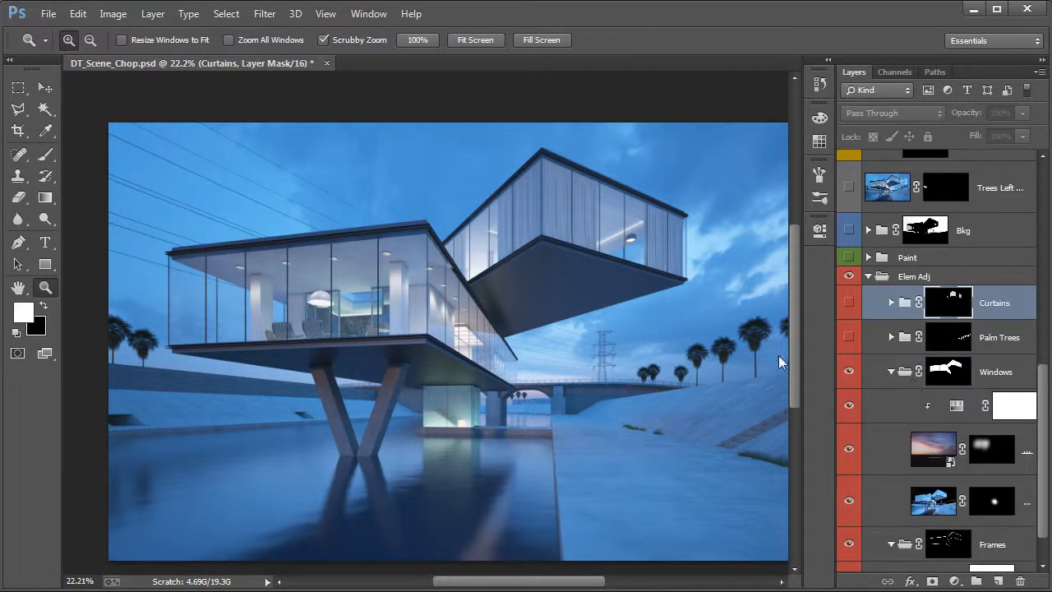
click(923, 453)
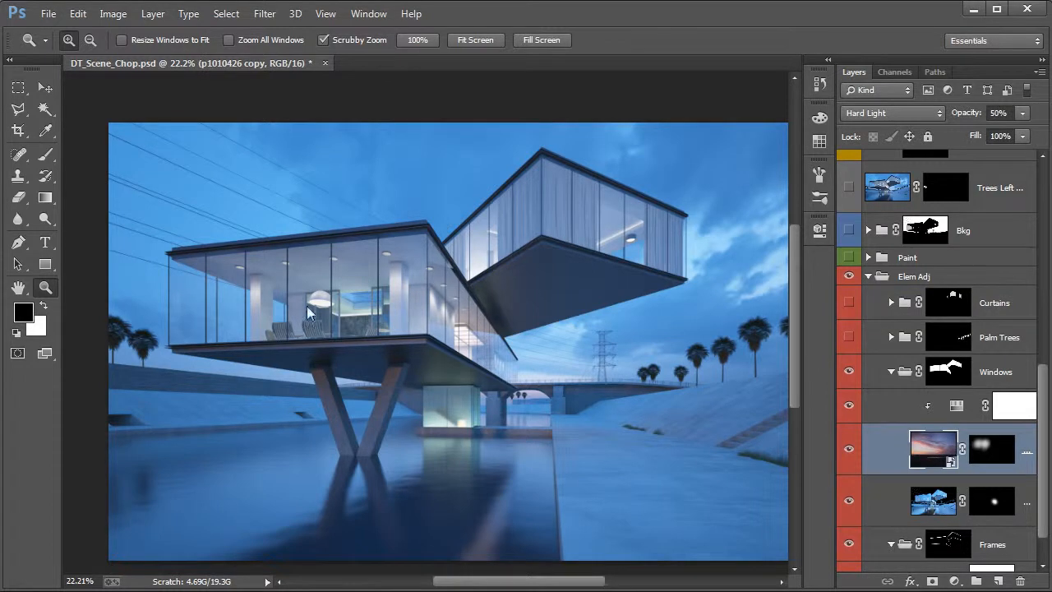
click(850, 449)
click(850, 449)
- Collapse the Windows and Frames groups, and show the Palm Trees and Curtains groups with Curtains expanded
click(894, 374)
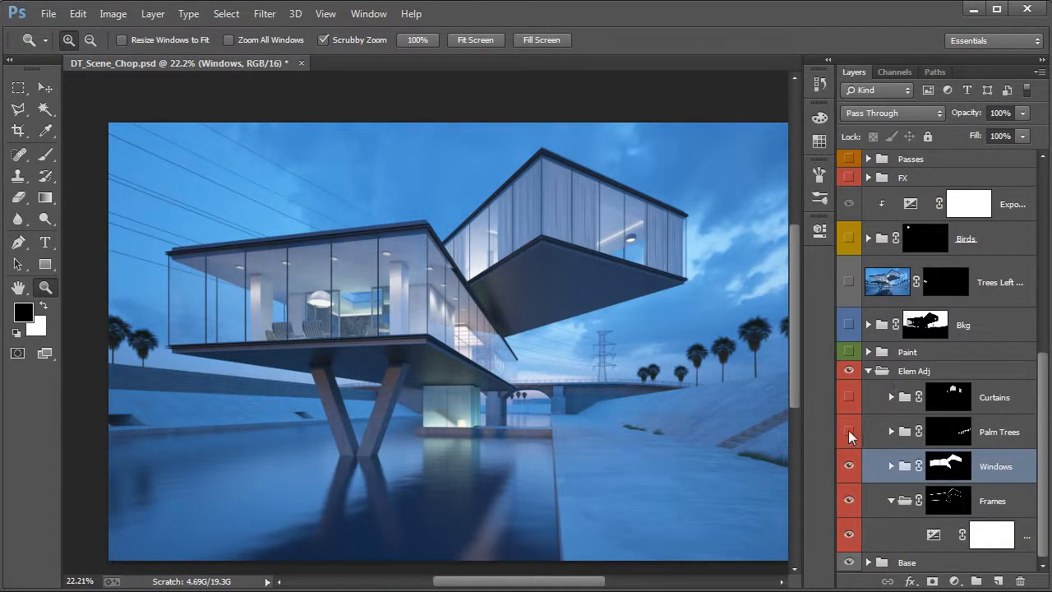
click(850, 432)
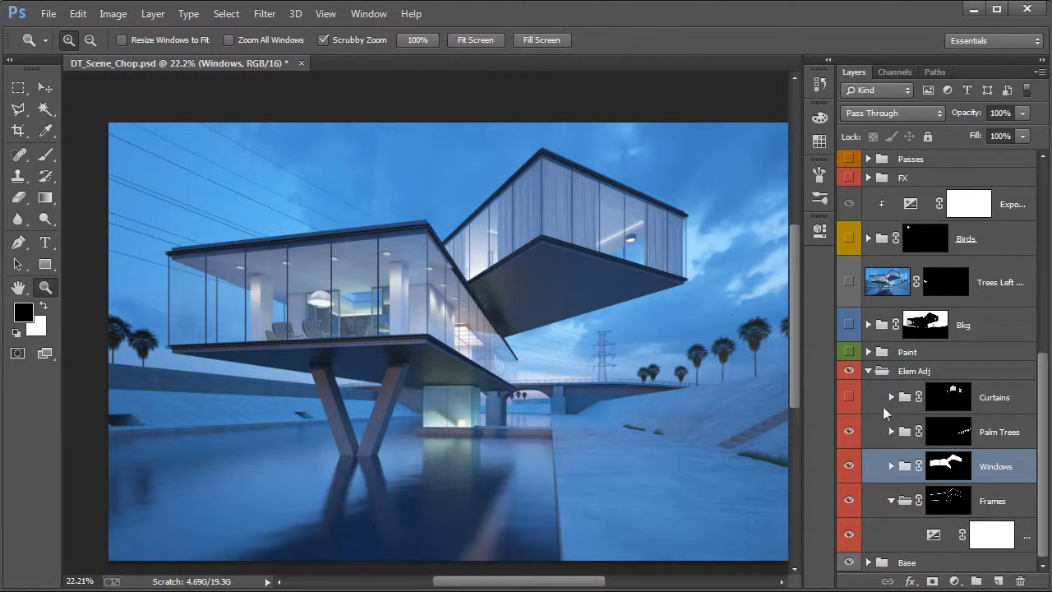
click(891, 501)
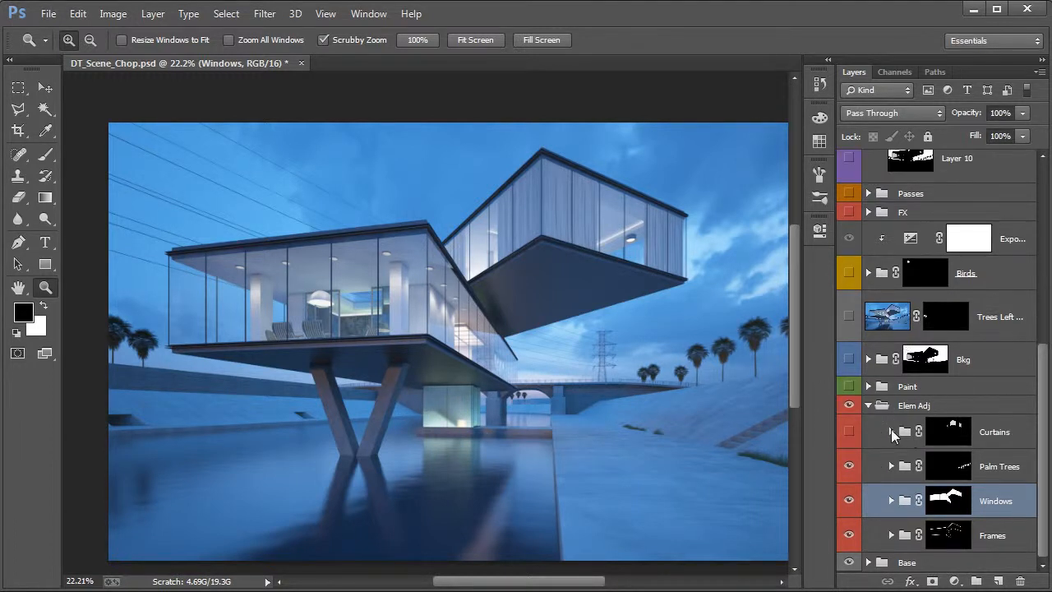
click(891, 430)
click(849, 431)
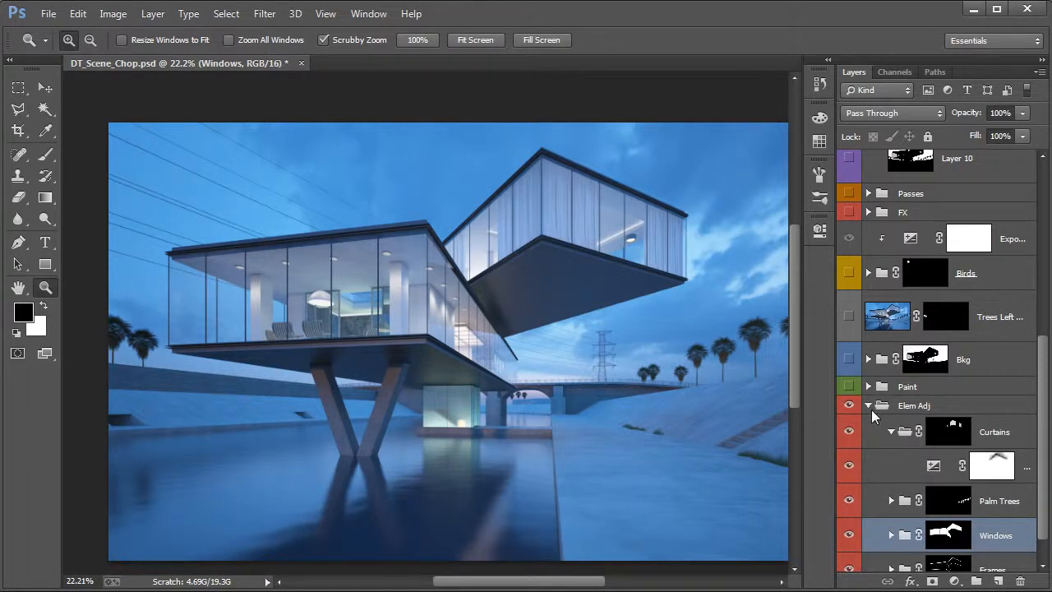
- Collapse the Elem Adj group and compare the image with the whole group hidden and shown
scroll(875, 419, down, 1)
click(868, 371)
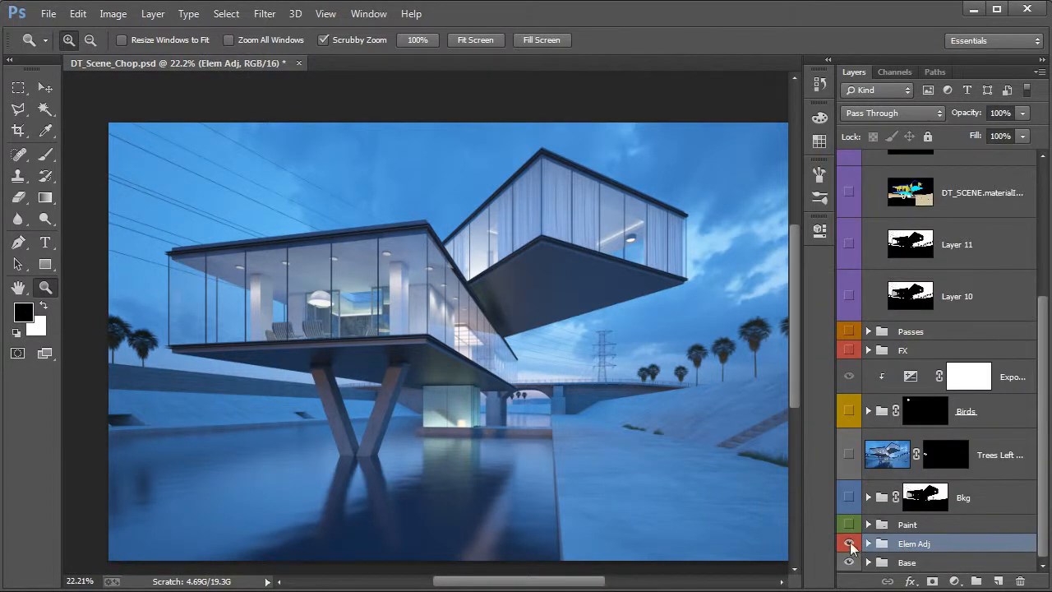
click(850, 544)
click(850, 545)
click(851, 546)
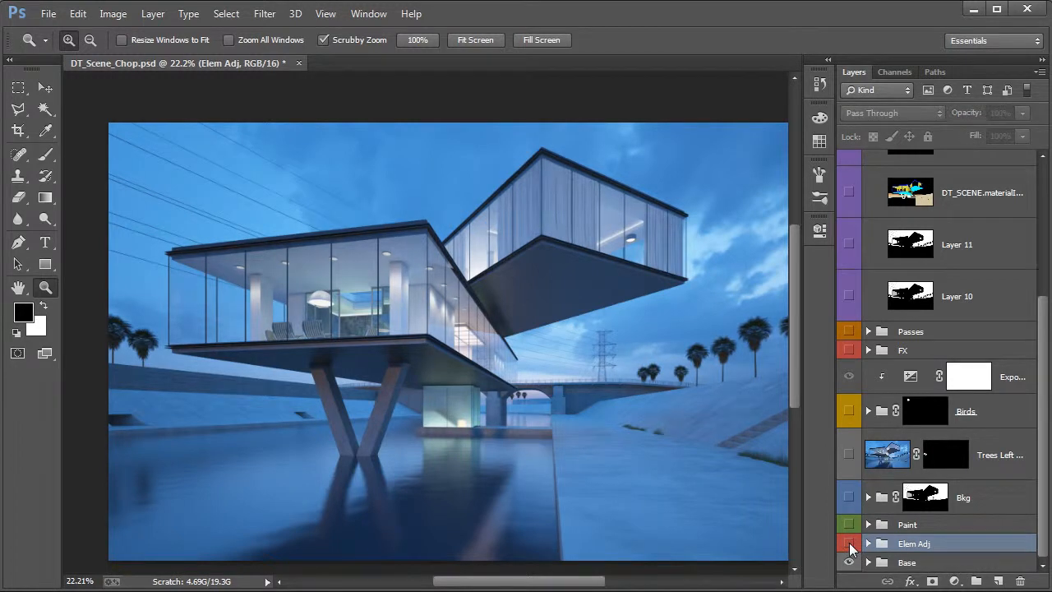
click(850, 545)
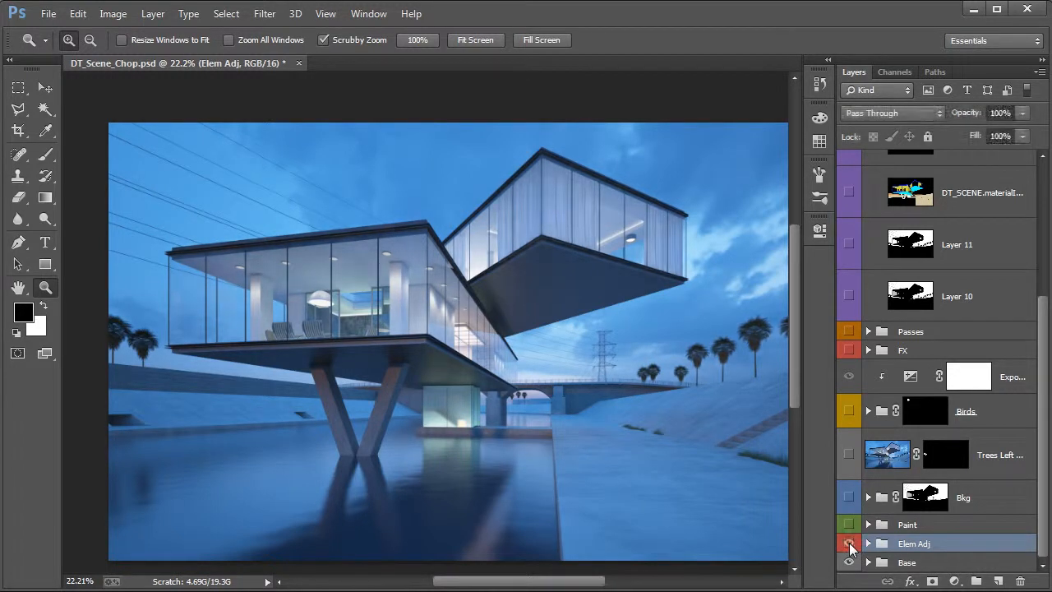
- Show and expand the Paint group, and display the Conc group's mask on its own
click(913, 524)
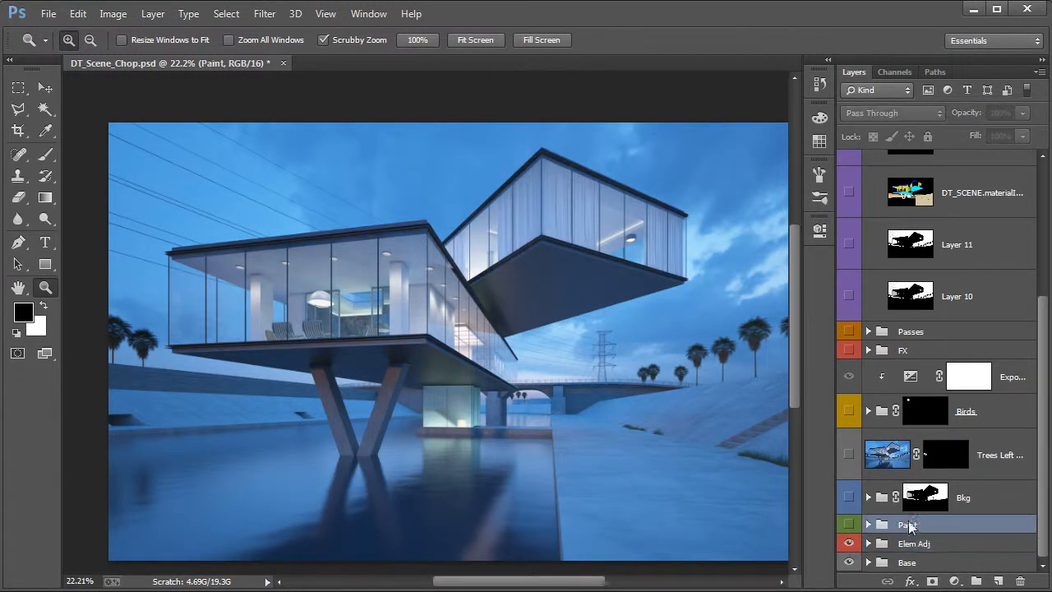
click(849, 524)
click(867, 524)
scroll(915, 429, down, 3)
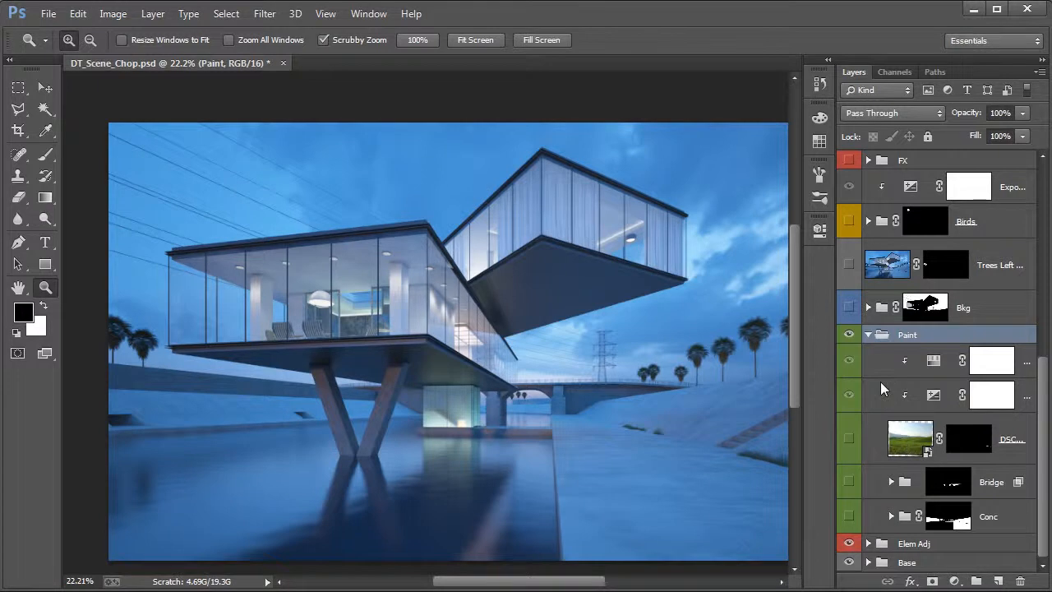
alt+click(953, 526)
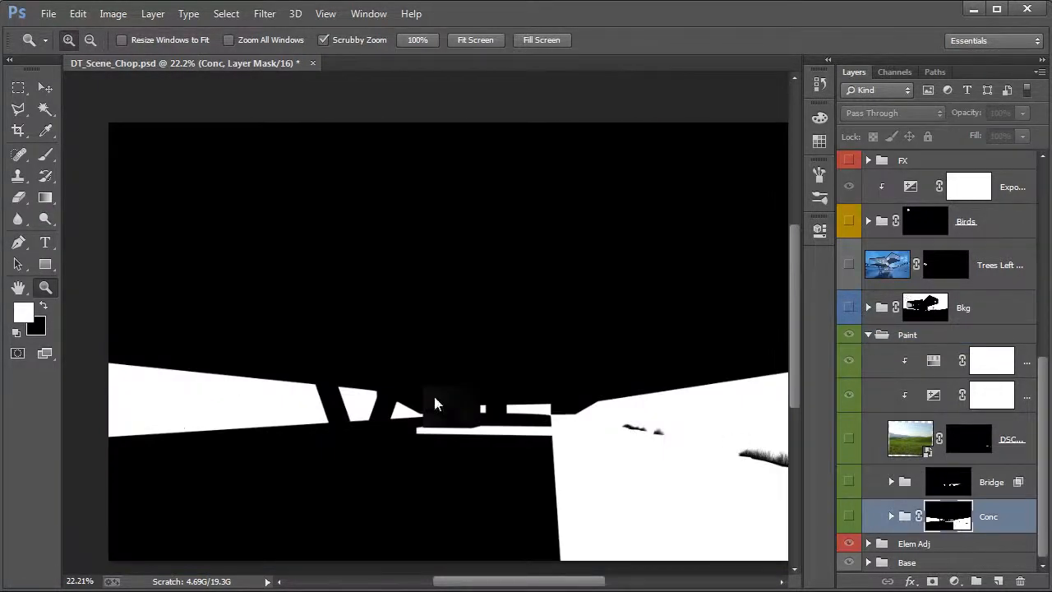
- Display and select the DT_SCENE.multimatte.tif layer, and load its Blue channel as a selection of the concrete areas
scroll(891, 263, up, 5)
scroll(860, 224, up, 4)
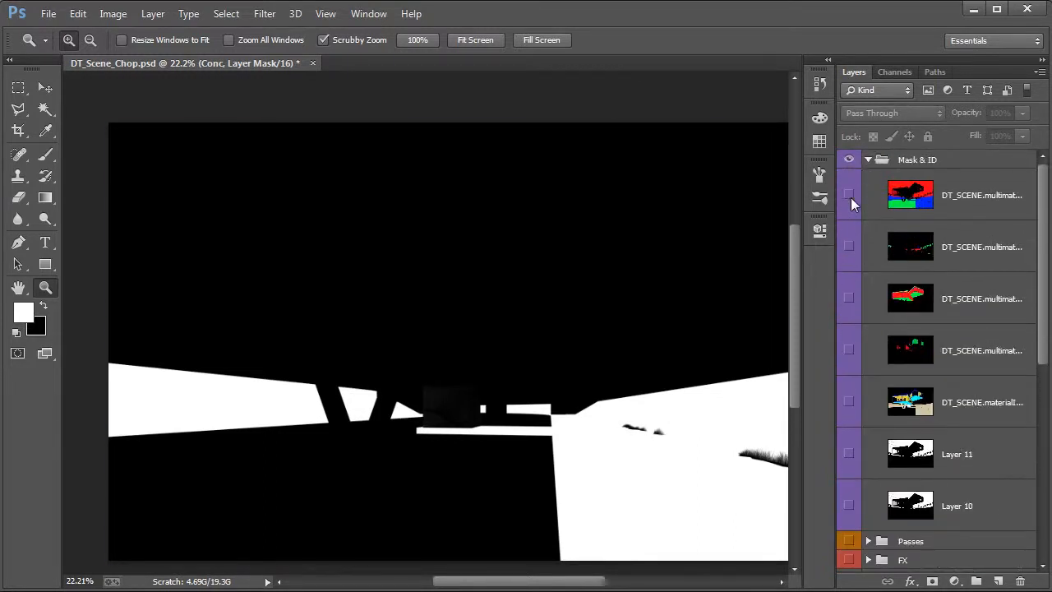
click(850, 196)
click(956, 197)
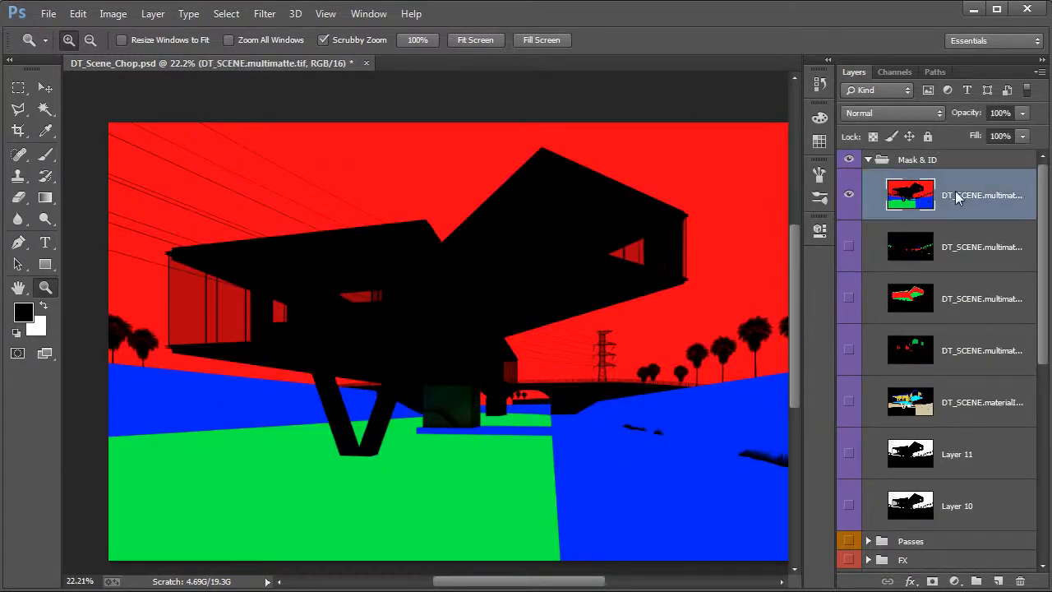
click(896, 73)
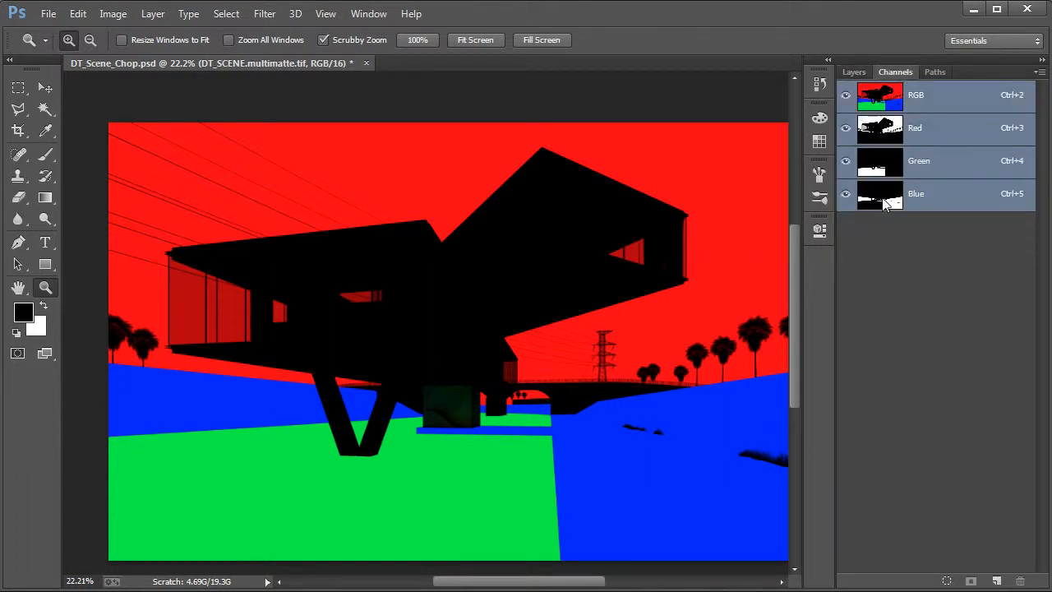
ctrl+click(879, 197)
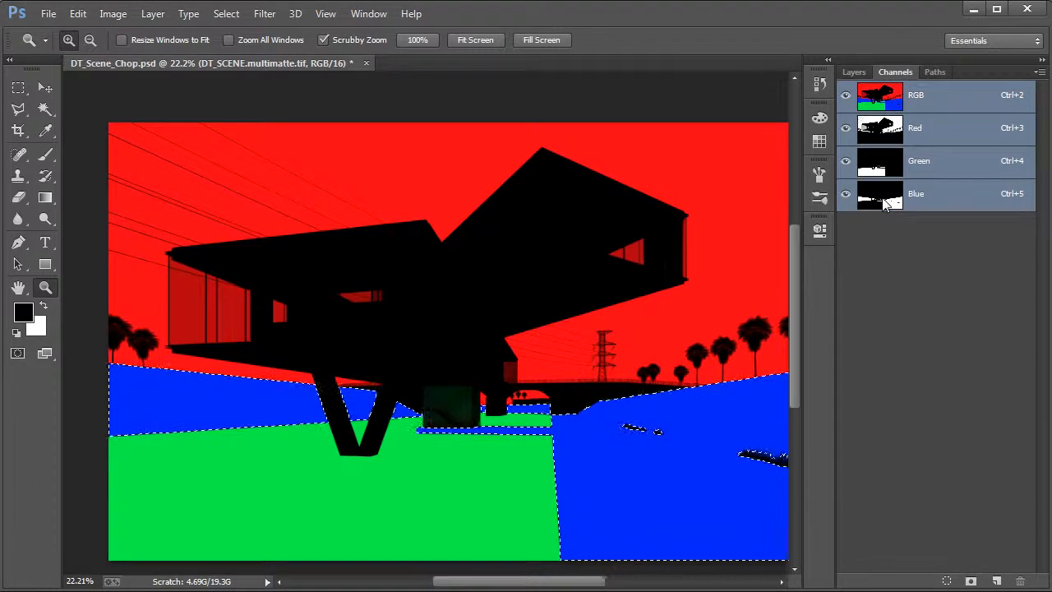
- Hide the multimatte layer and clear the concrete selection
click(854, 72)
click(848, 197)
key(ctrl+d)
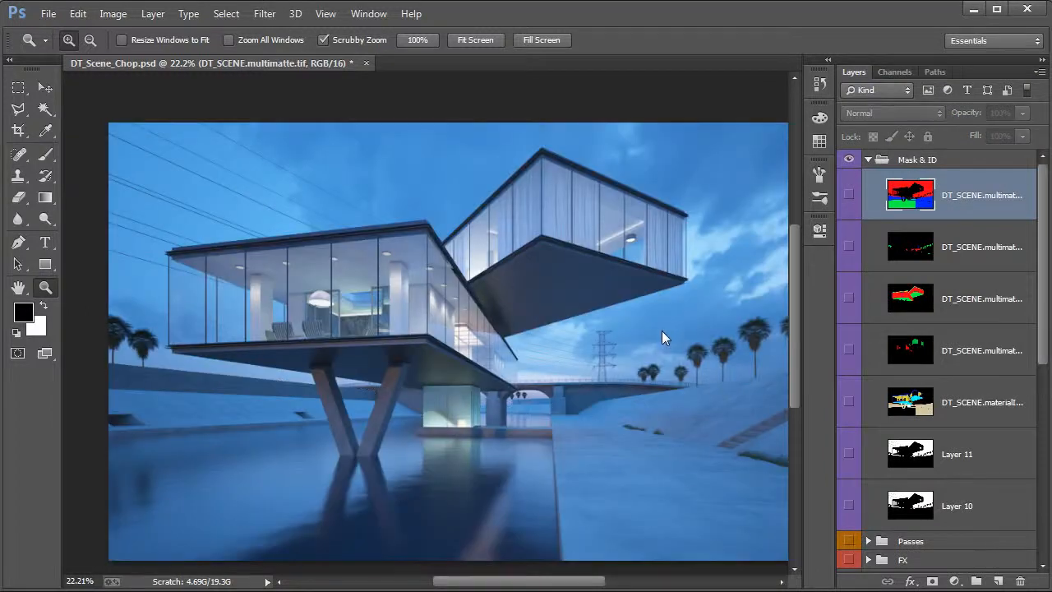
- Show and expand the Conc group inside Paint, and widen the layer list to read its layer names
scroll(910, 407, down, 8)
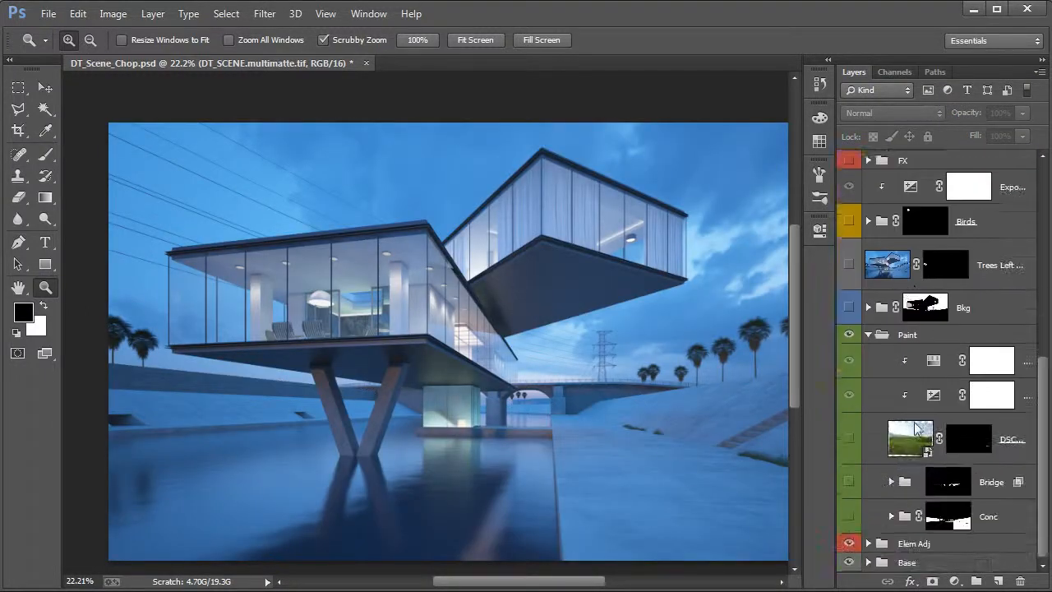
click(891, 517)
scroll(851, 381, down, 4)
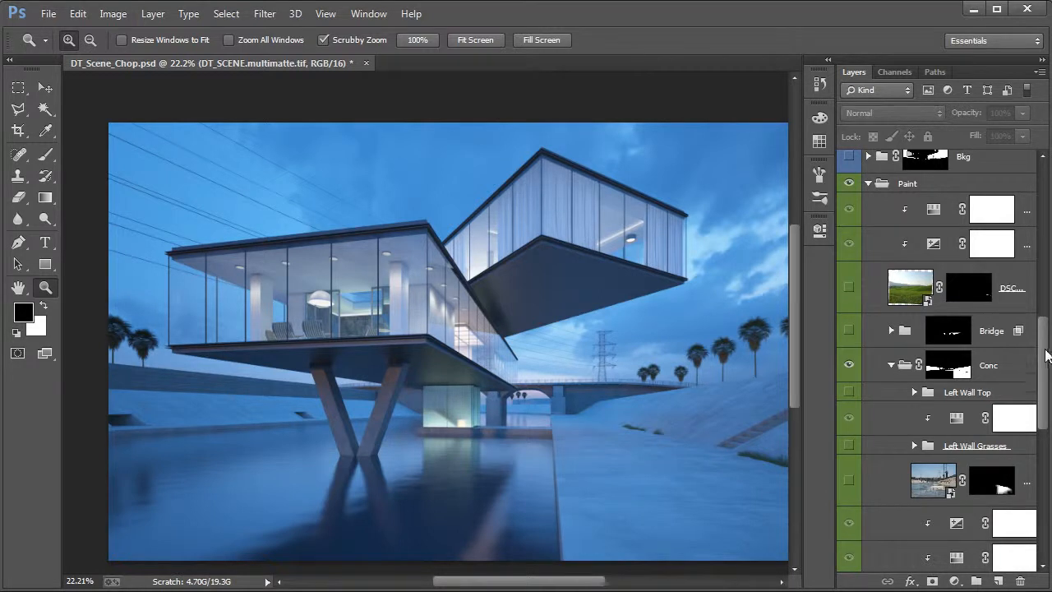
scroll(1048, 354, down, 5)
drag(834, 430, 785, 429)
scroll(910, 485, down, 2)
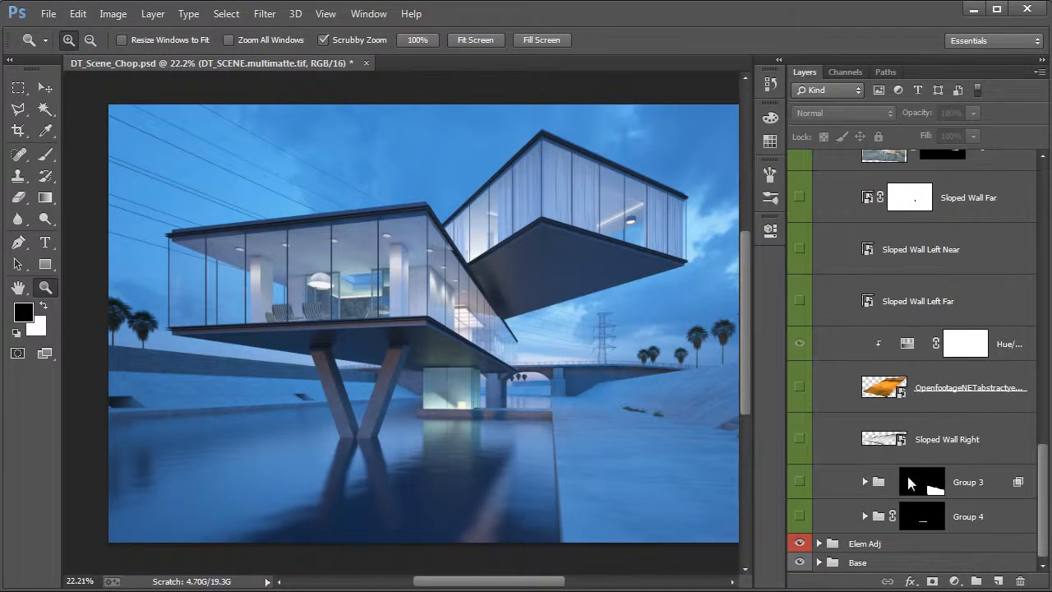
- Show and expand Group 4 within Conc, with the concrete ledge below the glass box in close view
drag(580, 425, 592, 428)
click(801, 517)
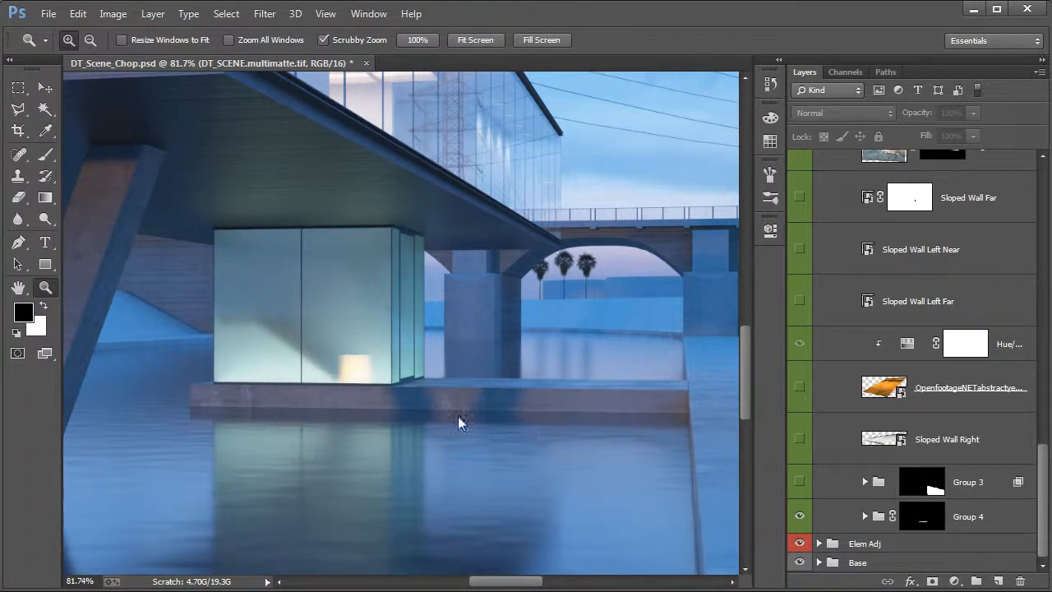
click(864, 516)
scroll(875, 454, down, 2)
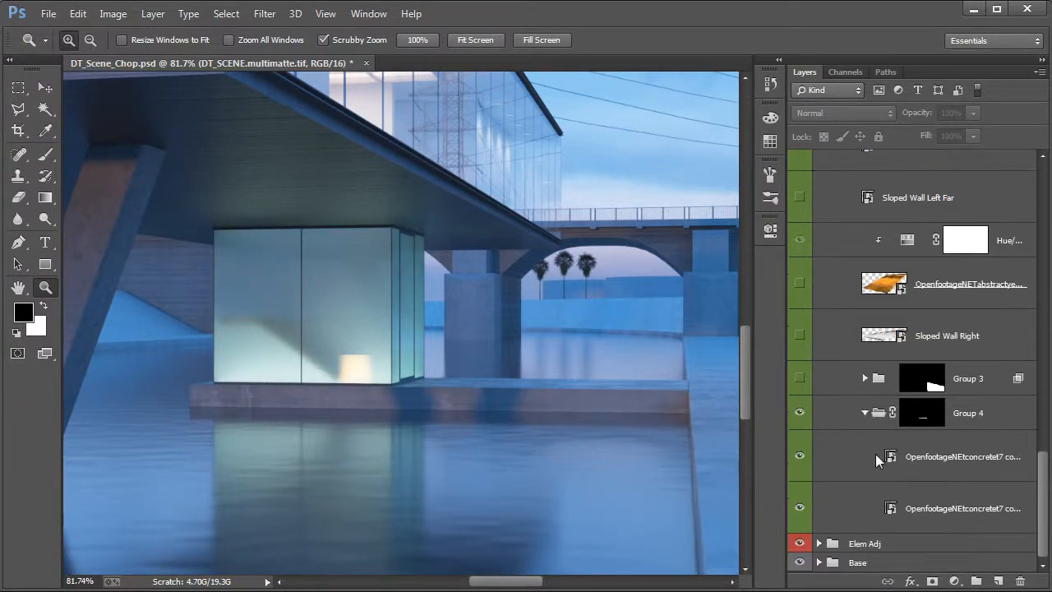
- Open the source image of the upper OpenfootageNEtconcretet7 smart object in Group 4
click(891, 462)
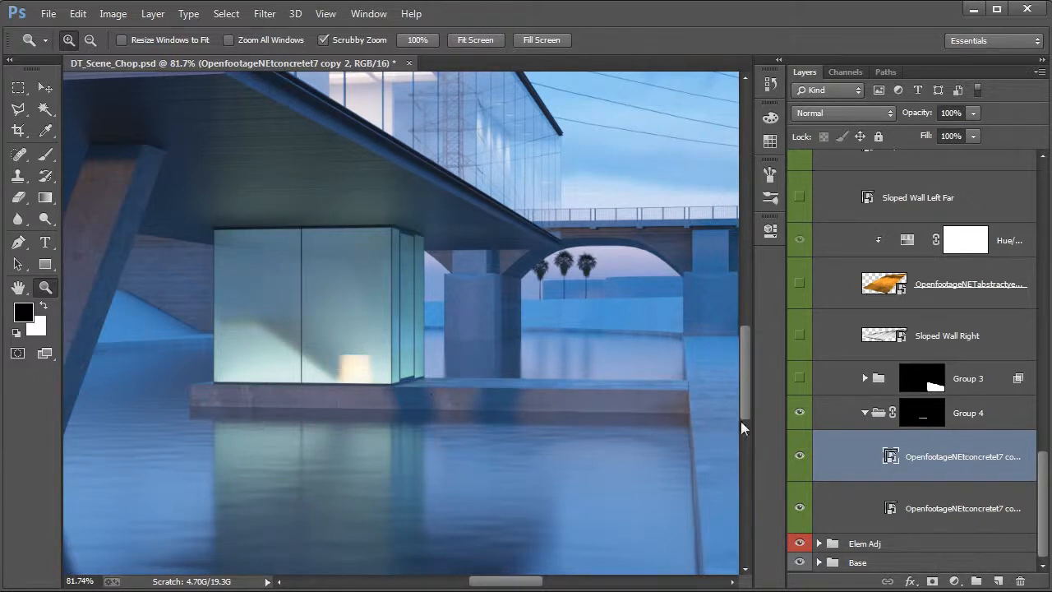
double_click(892, 458)
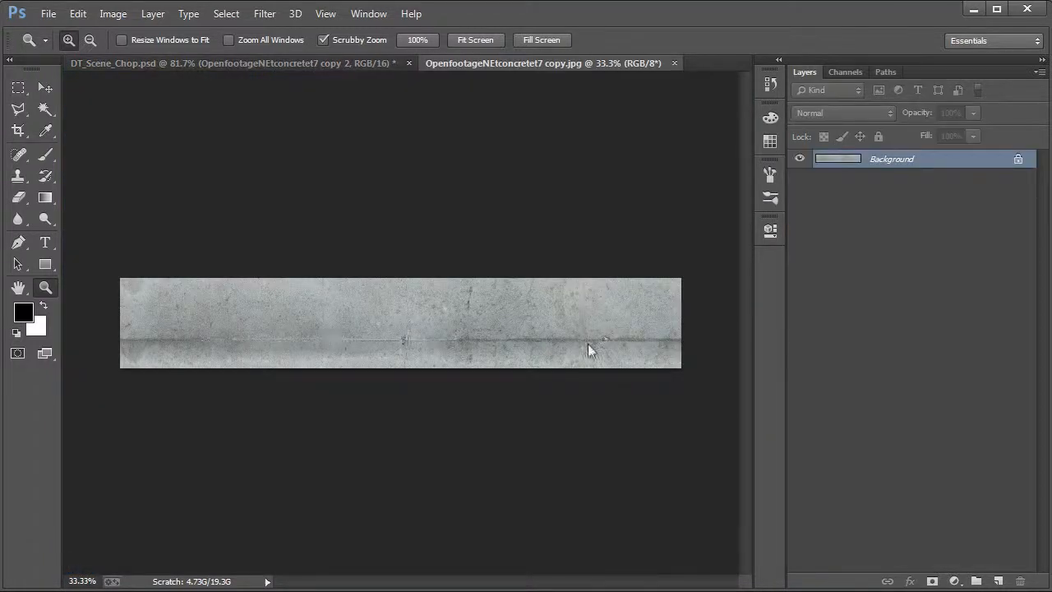
- Close the concrete texture's source image, and select and collapse Group 4 in the layer list
click(674, 64)
scroll(909, 526, down, 3)
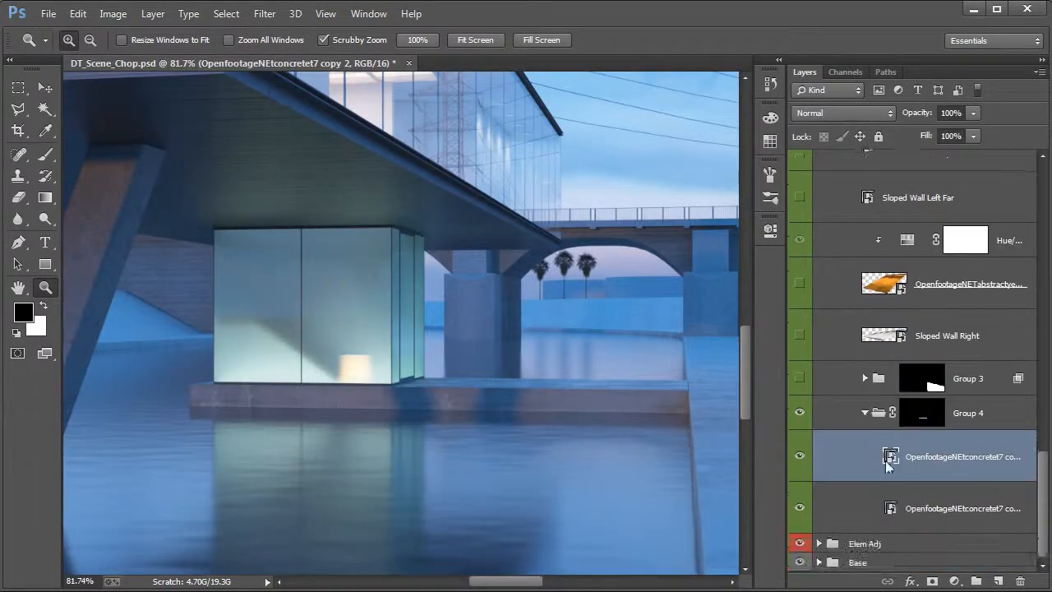
click(980, 415)
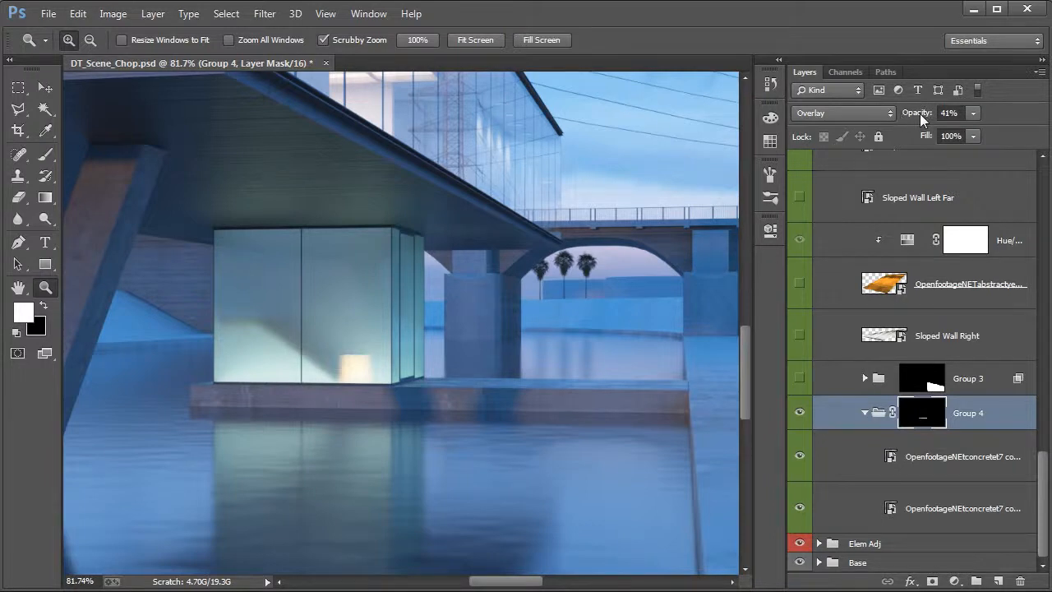
click(797, 415)
click(866, 413)
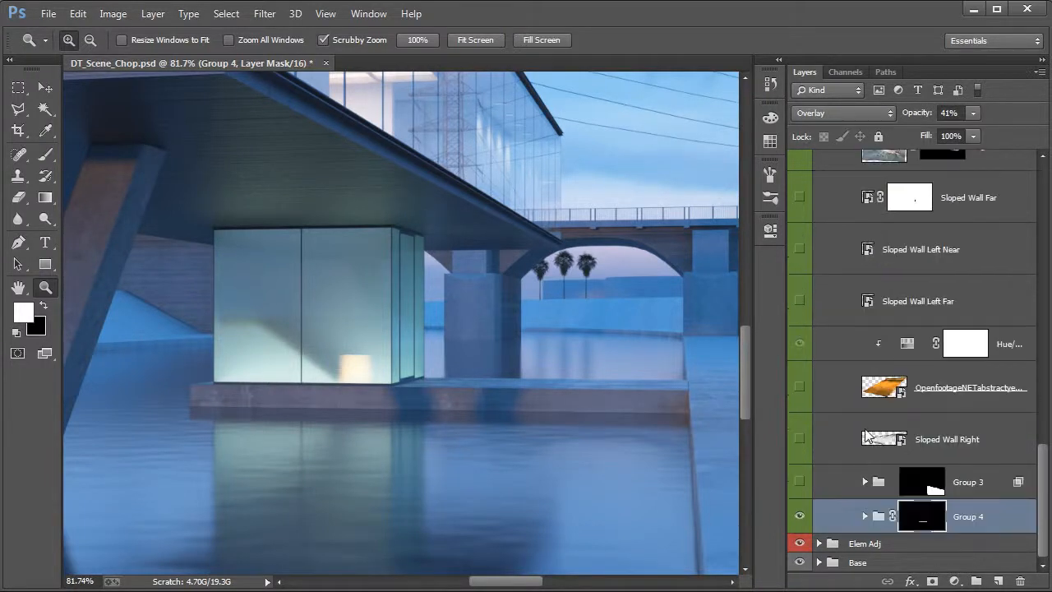
- Show and expand Group 3 with the walkway in view, and open the source image of its Svalbard_Airport smart object
drag(516, 390, 423, 391)
drag(651, 408, 415, 390)
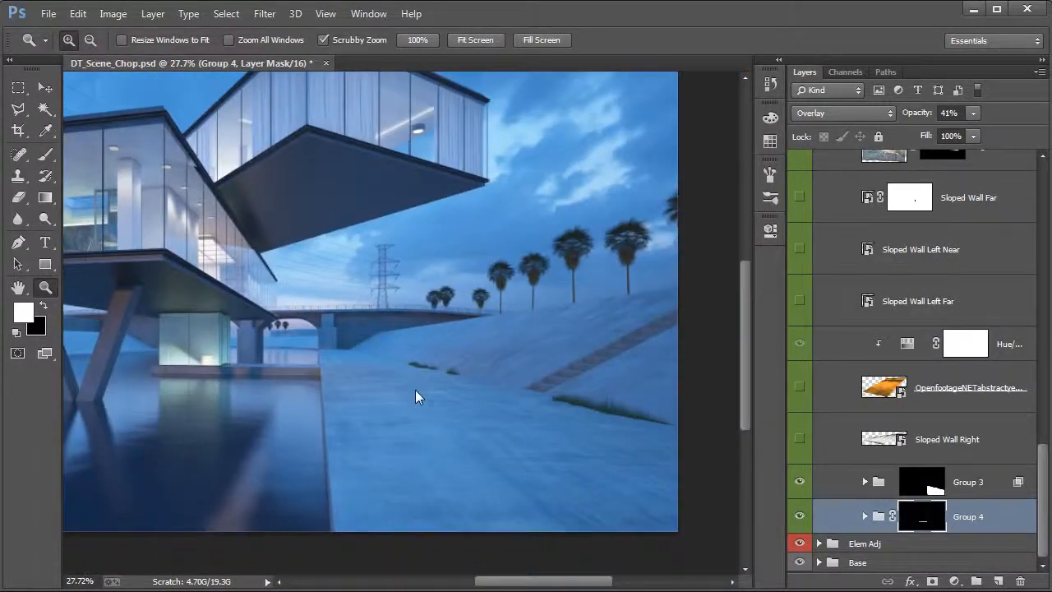
click(866, 481)
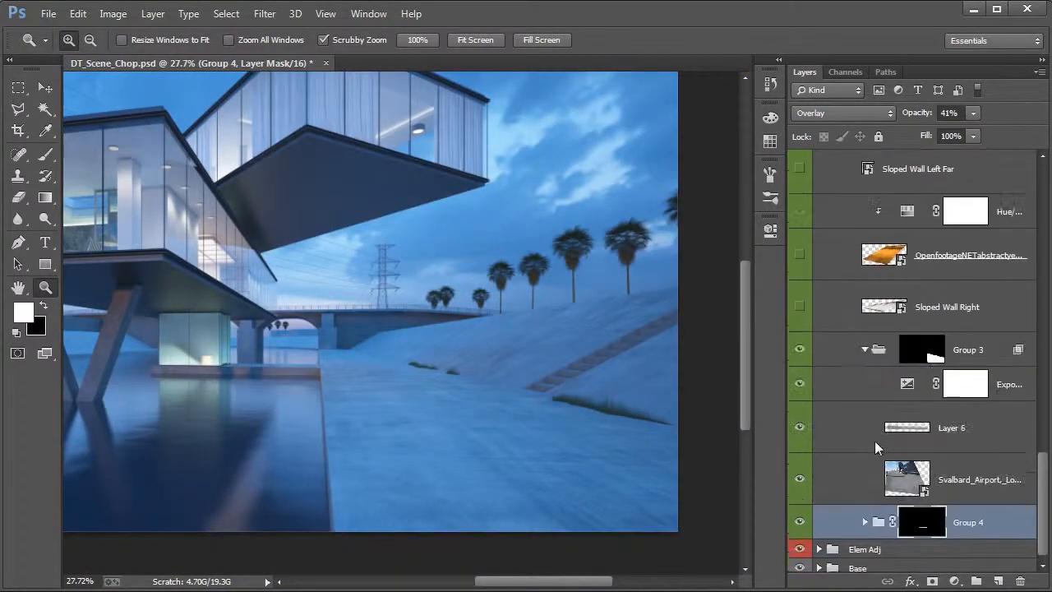
click(908, 480)
double_click(908, 479)
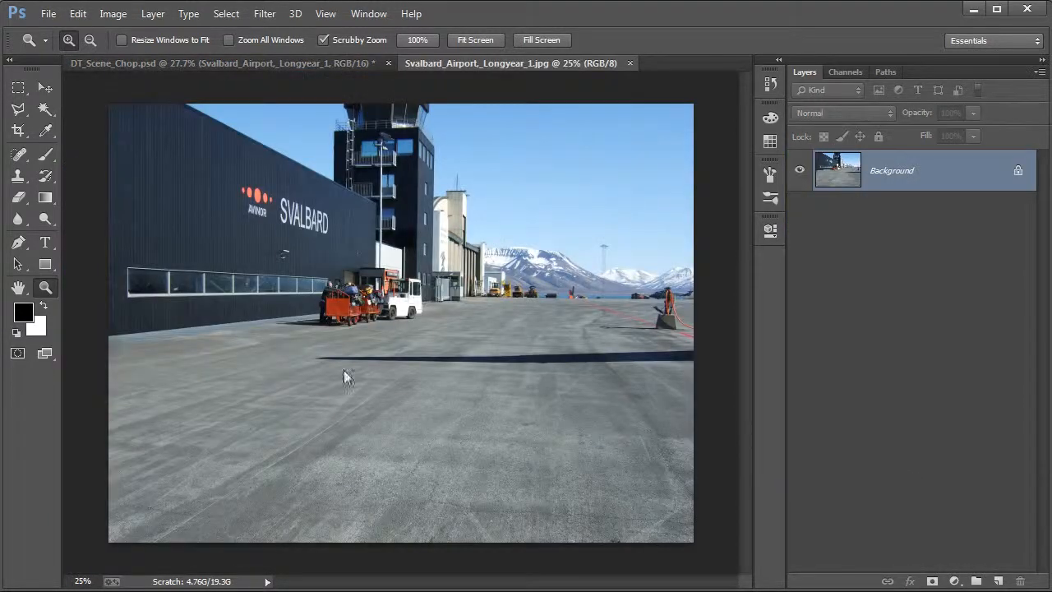
- Close the Svalbard_Airport source image and compare the walkway with Group 3 hidden and shown
click(630, 63)
scroll(858, 450, down, 2)
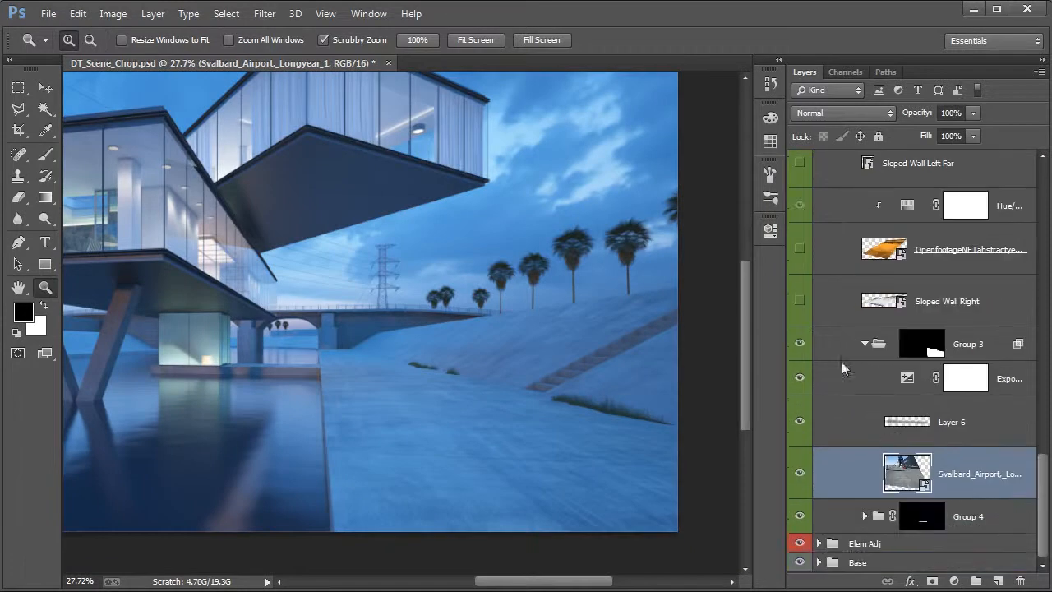
click(800, 344)
click(802, 343)
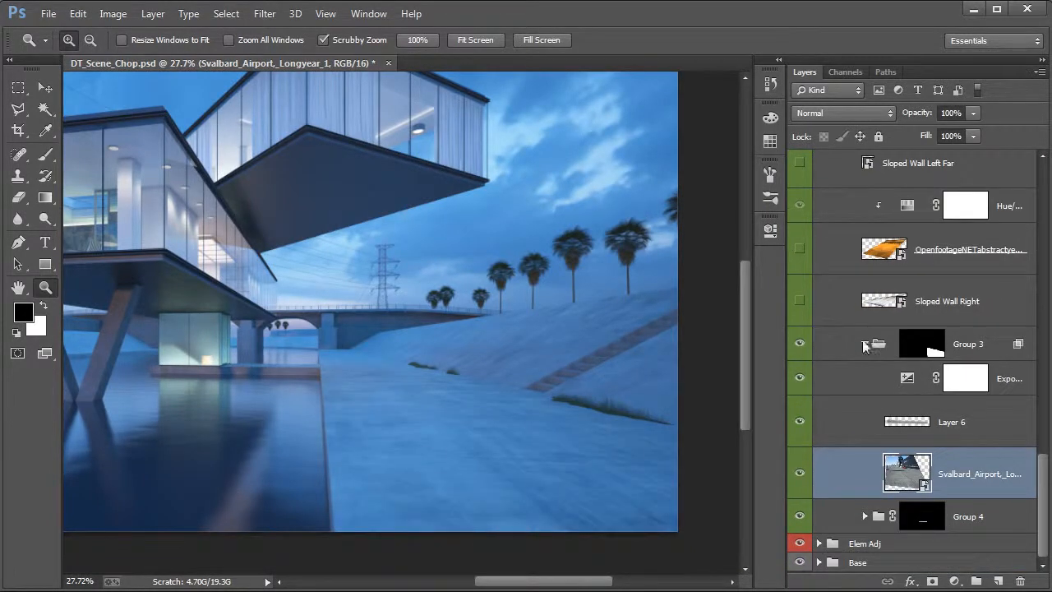
- Set Group 3's blend mode to Normal and bring the walkway's pavement texture into closer view
click(958, 347)
drag(439, 426, 484, 375)
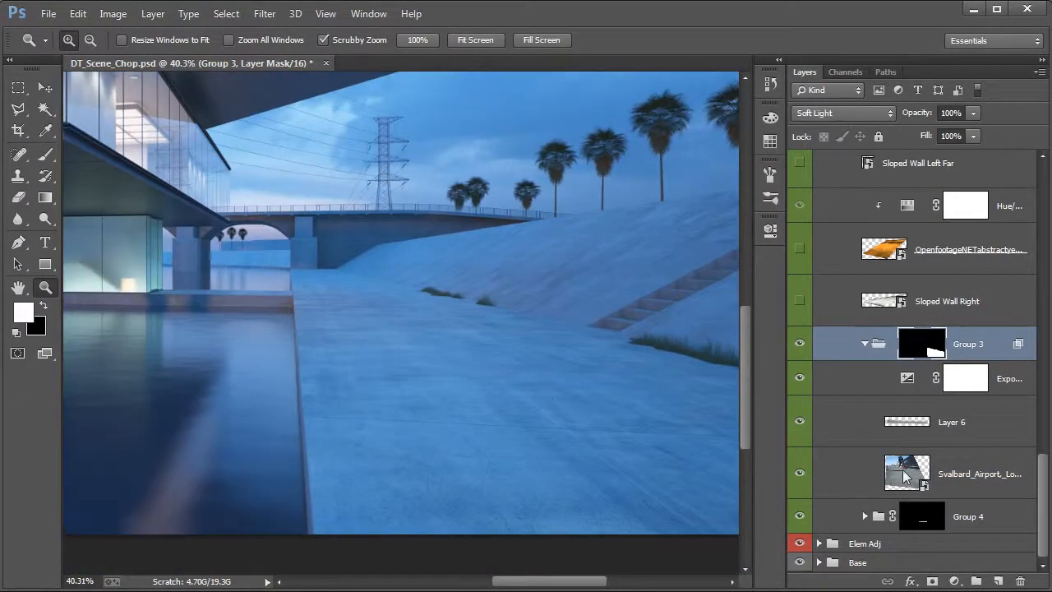
click(907, 475)
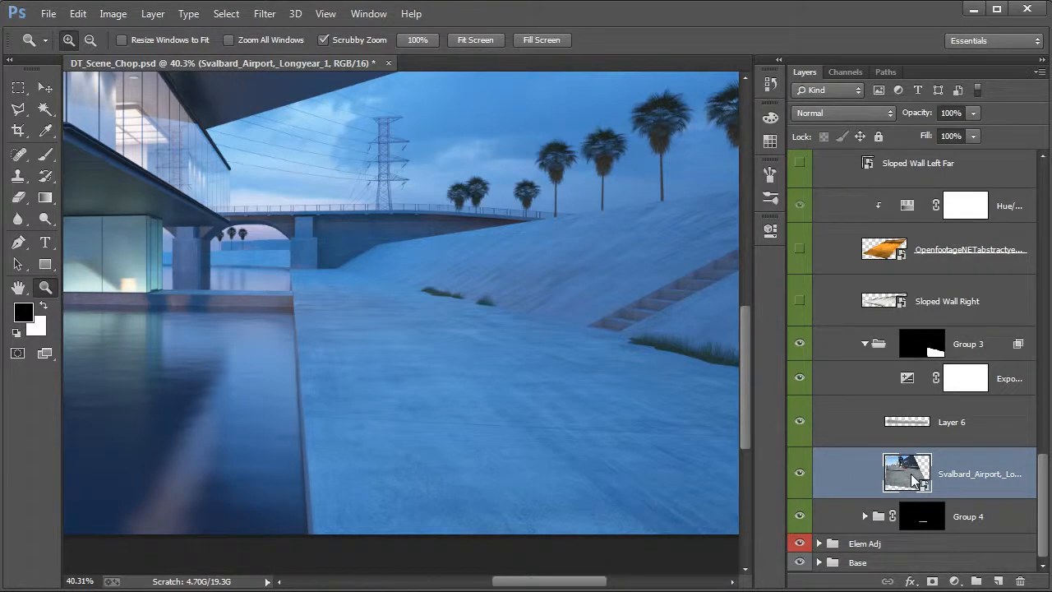
click(975, 349)
click(847, 112)
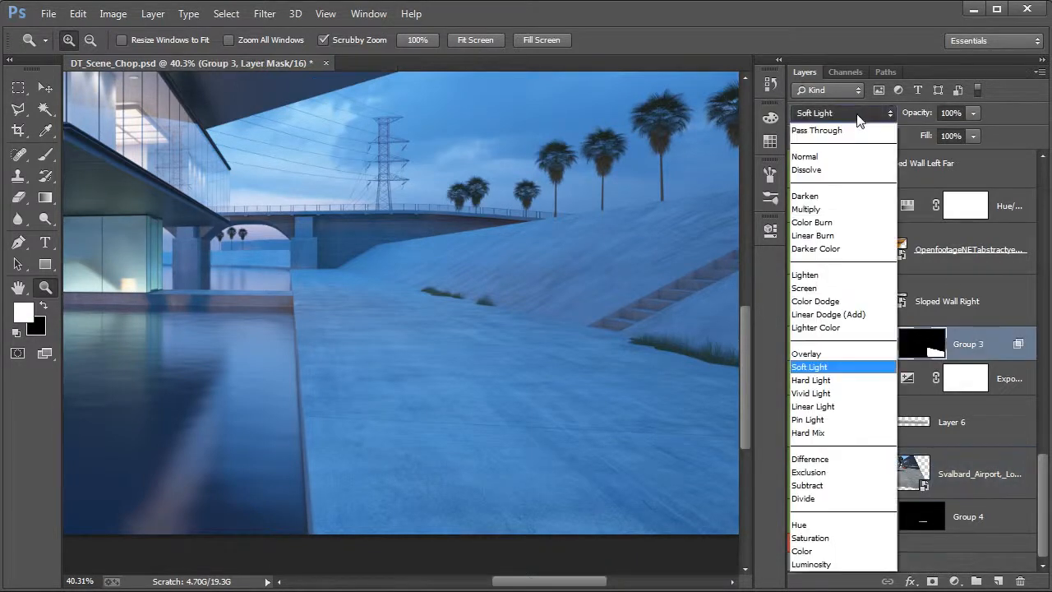
click(845, 158)
mouse_move(526, 363)
mouse_down()
mouse_move(517, 367)
mouse_move(536, 373)
mouse_up()
drag(523, 376, 433, 357)
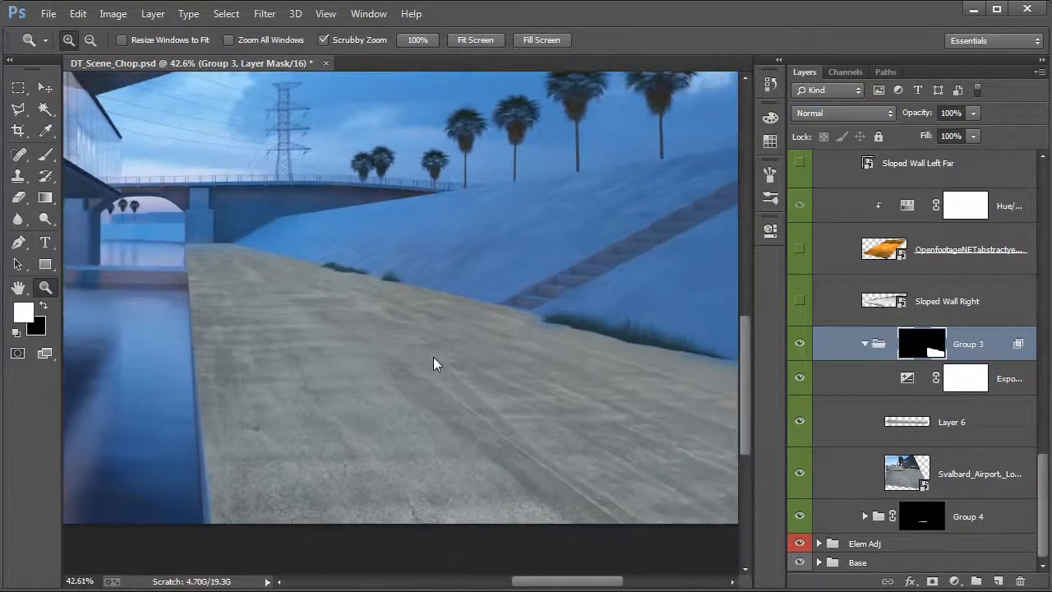
- Hide Layer 6 and the Exposure adjustment in Group 3, leaving the Svalbard_Airport layer selected
click(804, 419)
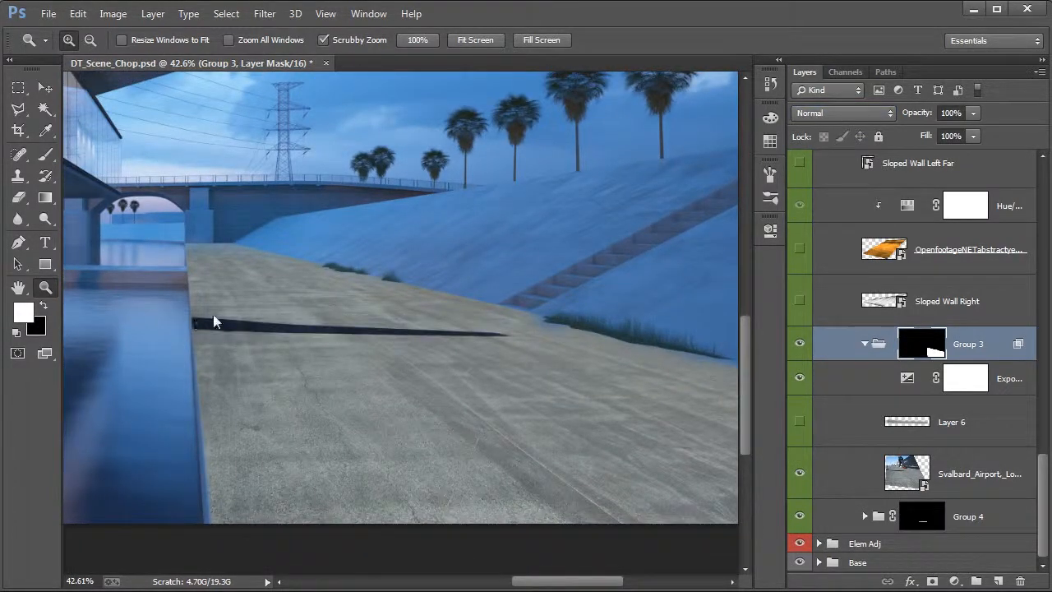
click(937, 471)
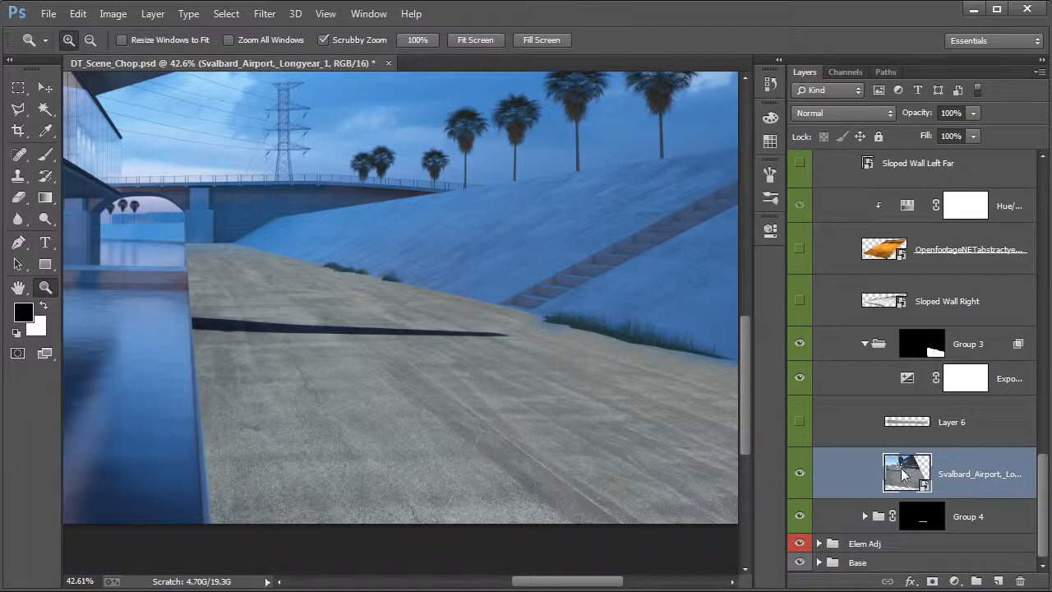
click(799, 378)
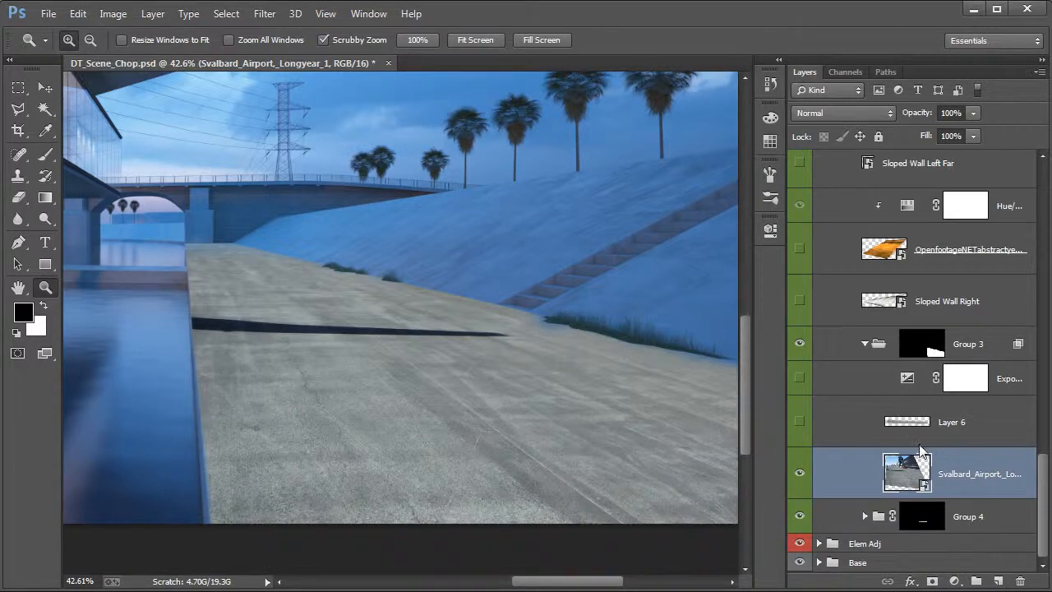
- Clone pavement over the dark shadow strip on a new layer above Svalbard_Airport, using the Clone Stamp with sampling set to Current & Below
click(998, 581)
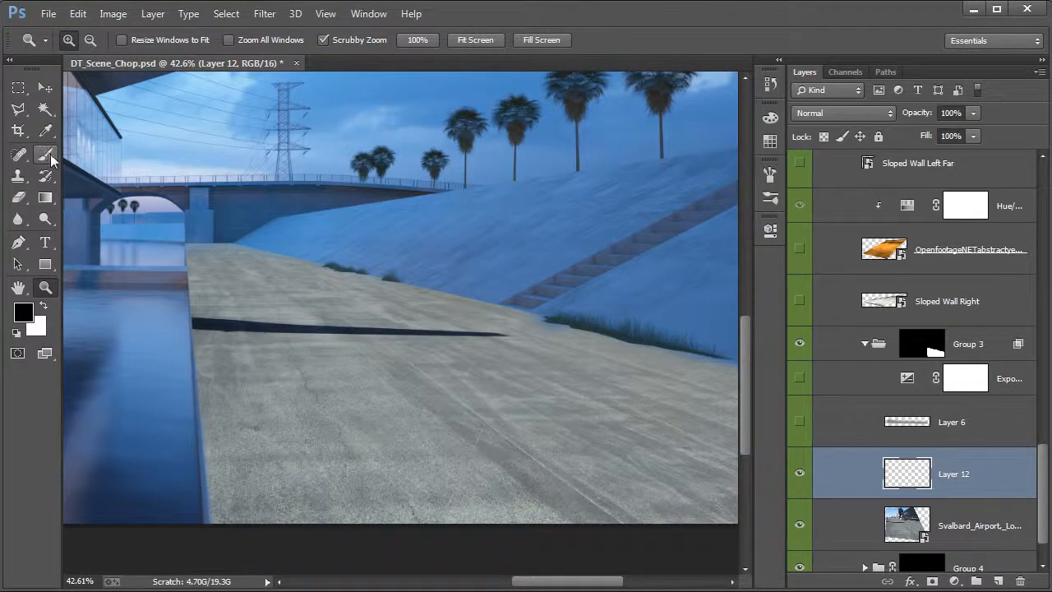
click(19, 177)
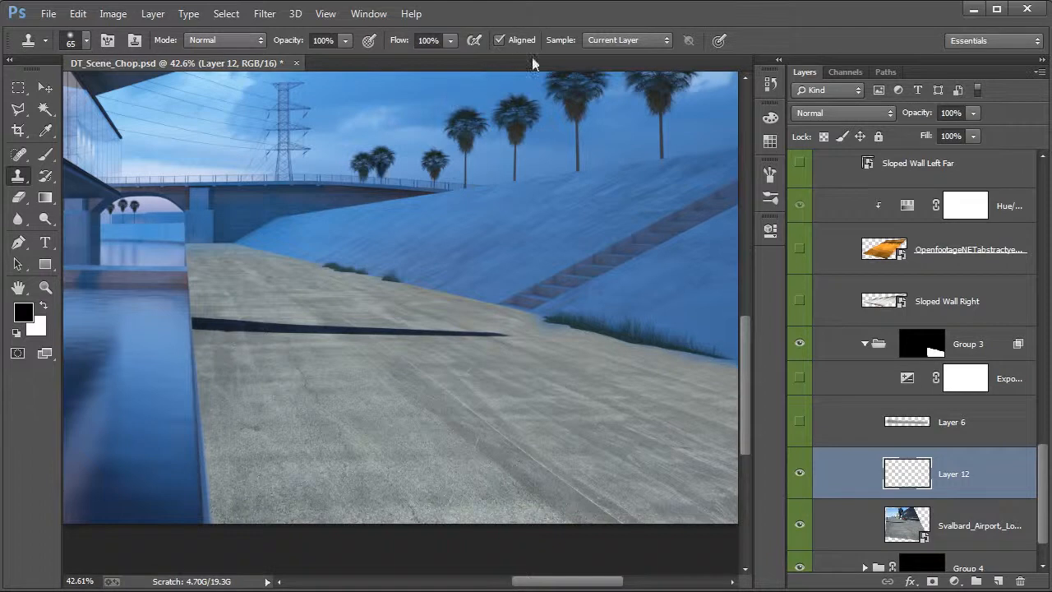
click(617, 42)
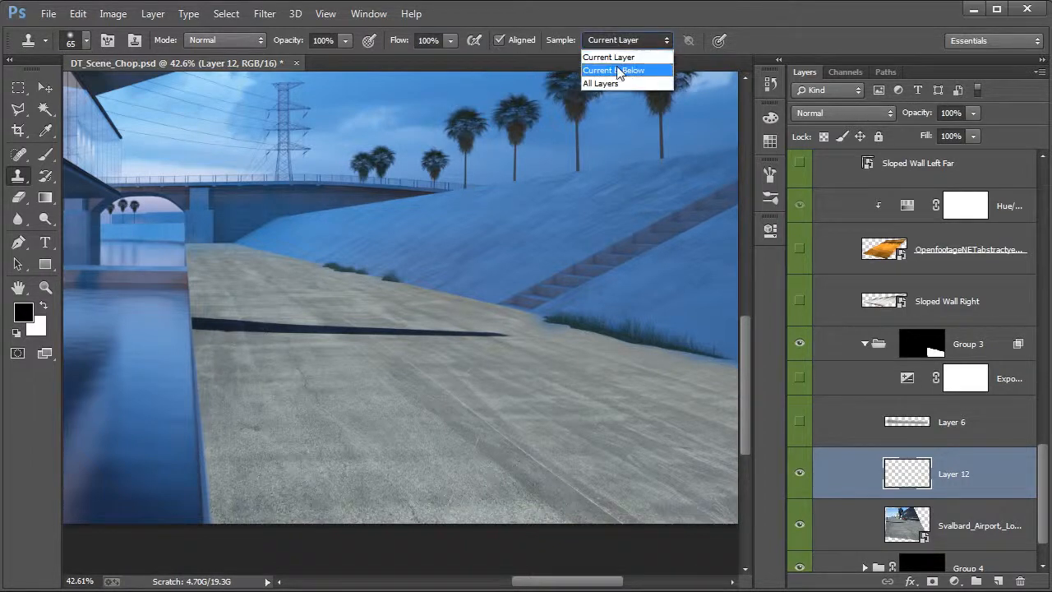
click(618, 72)
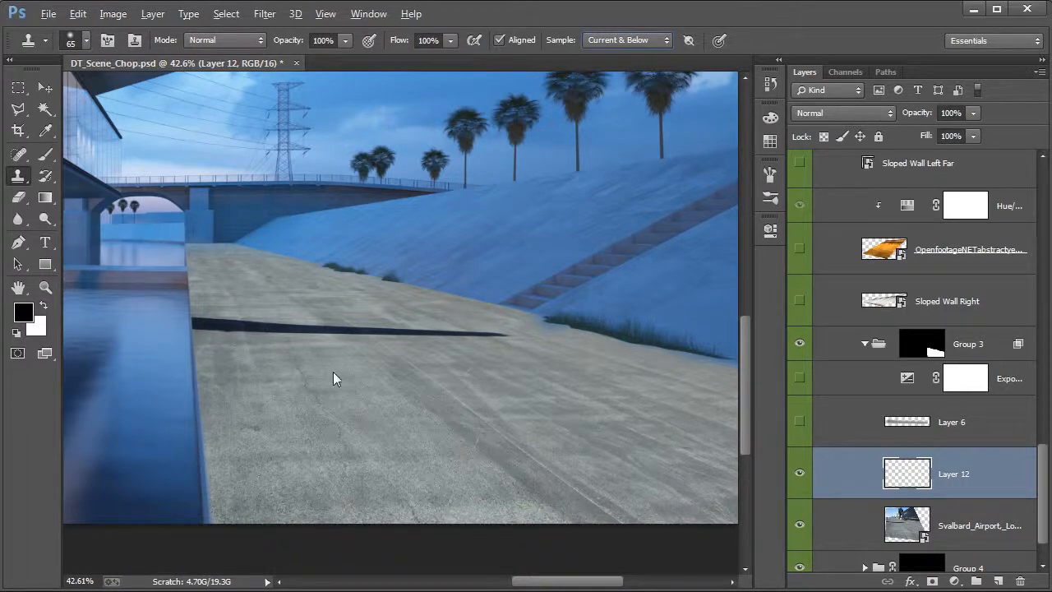
drag(234, 337, 458, 344)
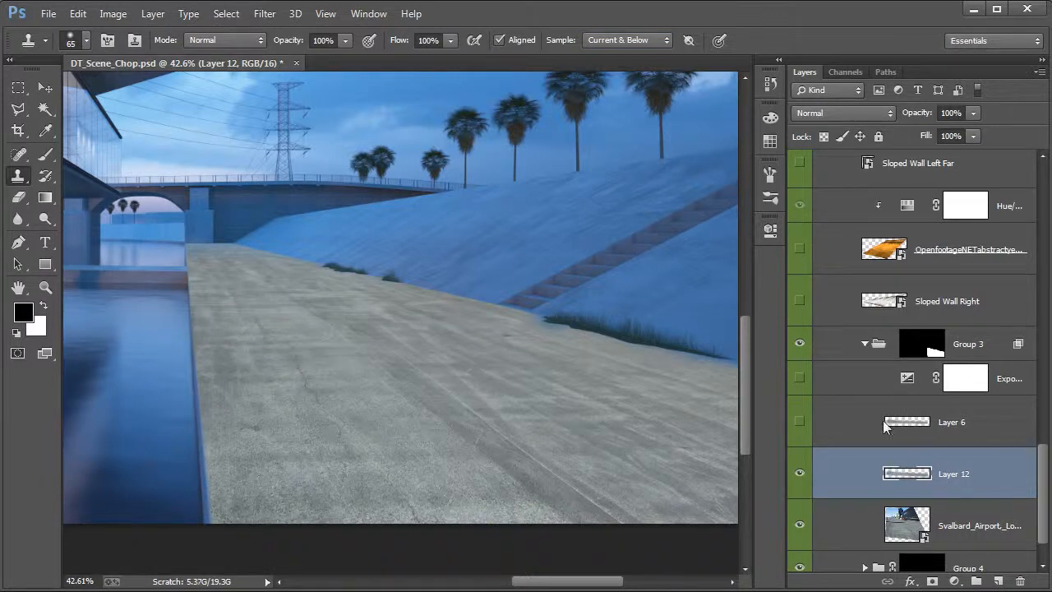
key(z)
alt+click(444, 364)
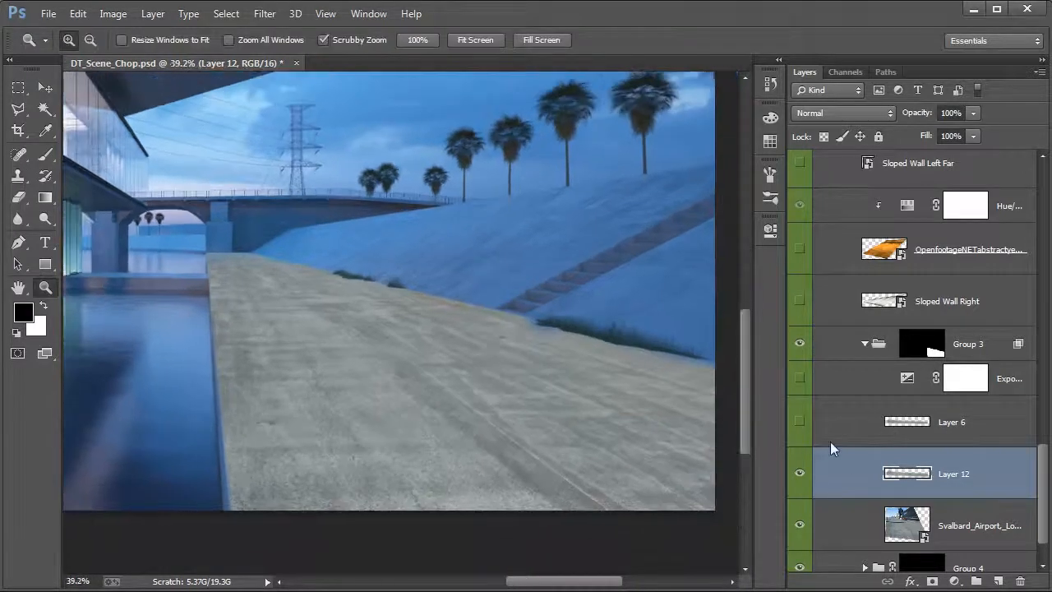
- Delete the new clone layer and show Layer 6 and the Exposure adjustment in Group 3 again
key(Delete)
click(808, 423)
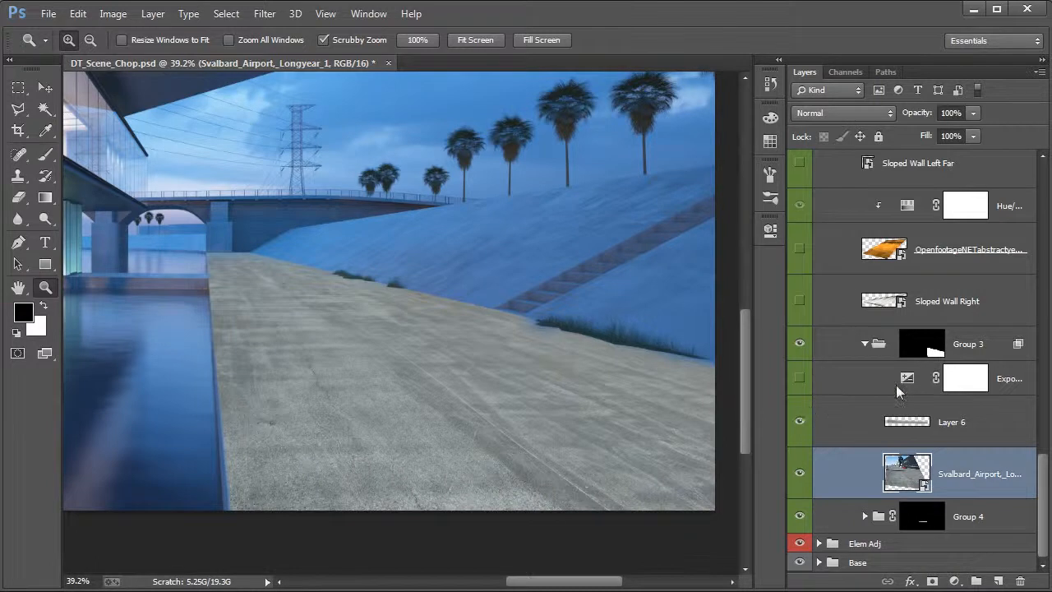
click(804, 379)
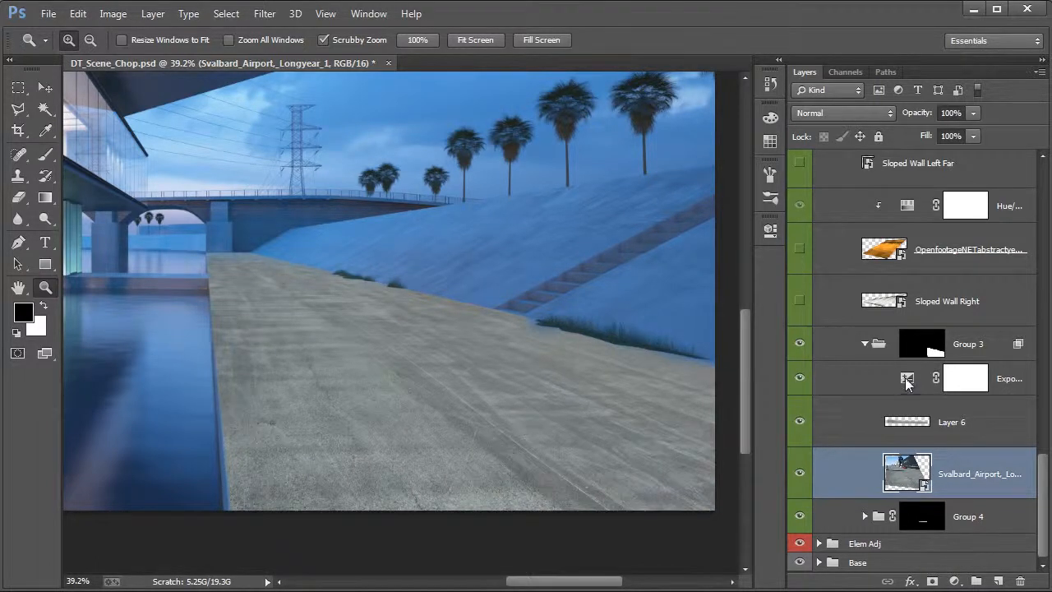
drag(601, 347, 461, 381)
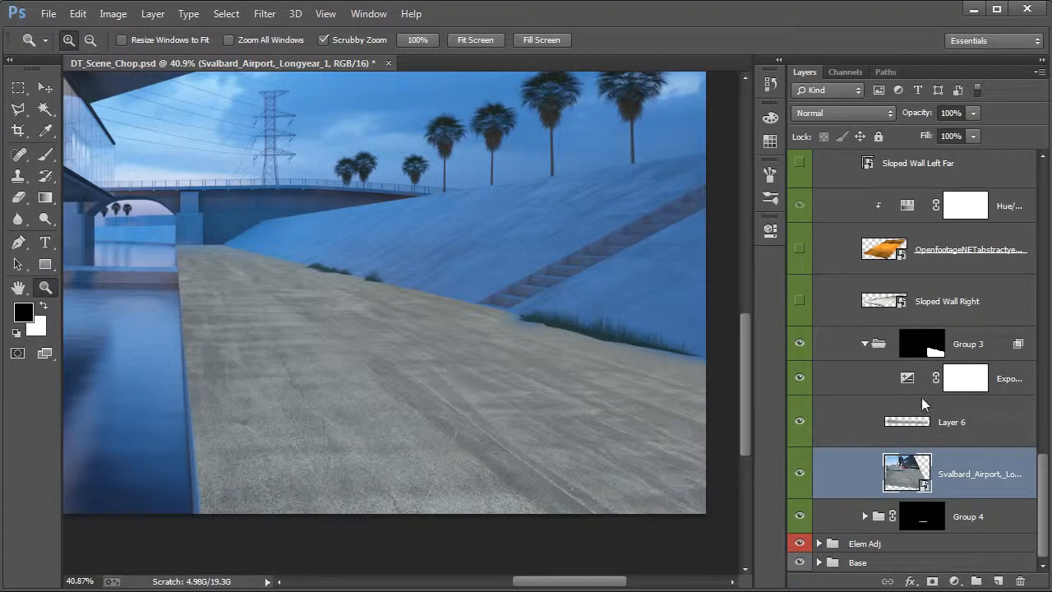
- Try an exposure of -1.10 on Group 3's Exposure adjustment, reset it and close its properties
double_click(907, 380)
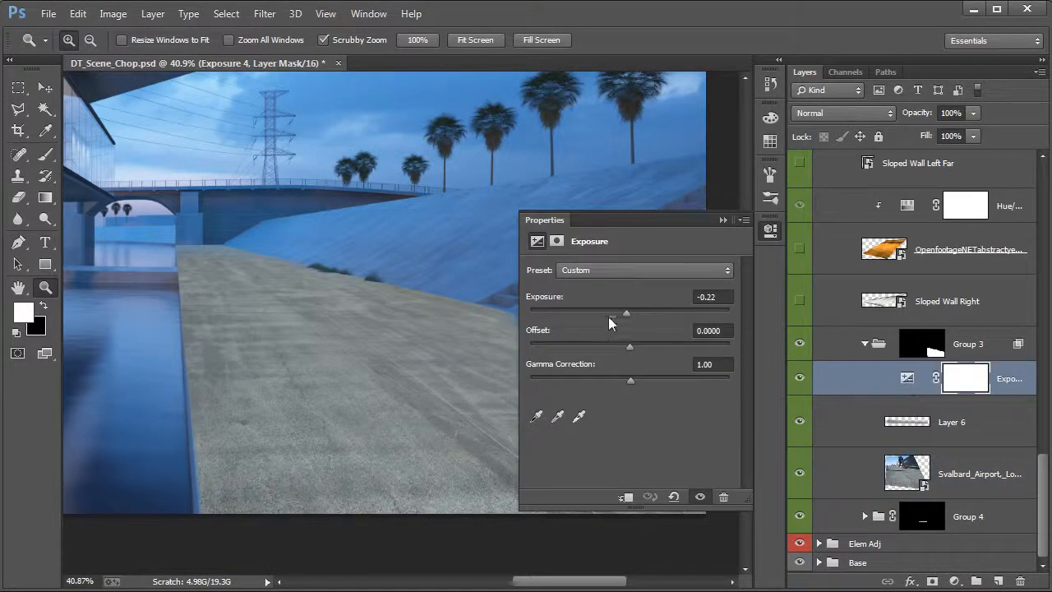
drag(619, 316, 600, 315)
drag(648, 315, 613, 315)
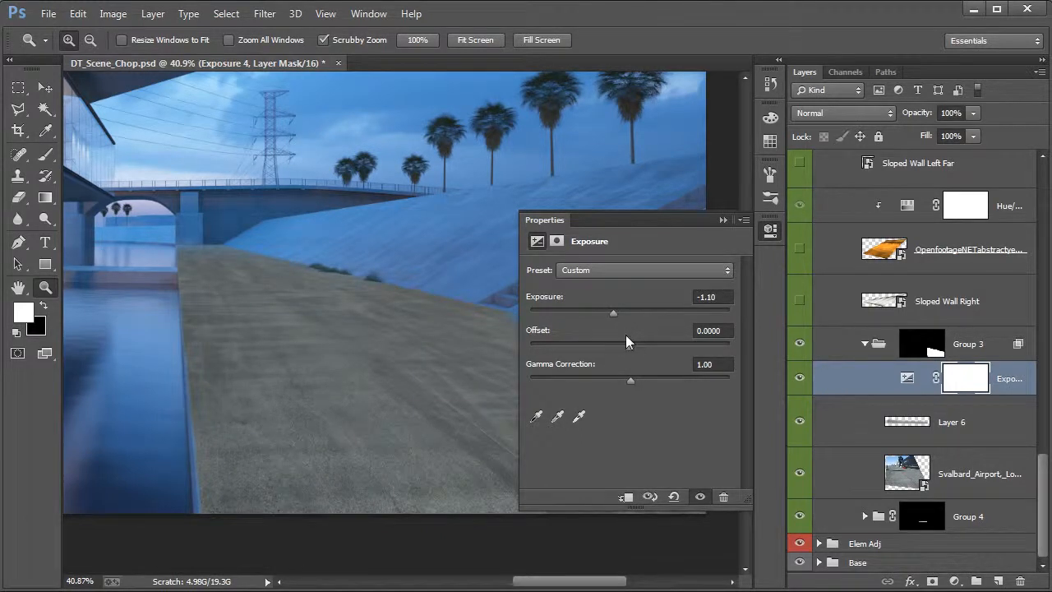
click(673, 497)
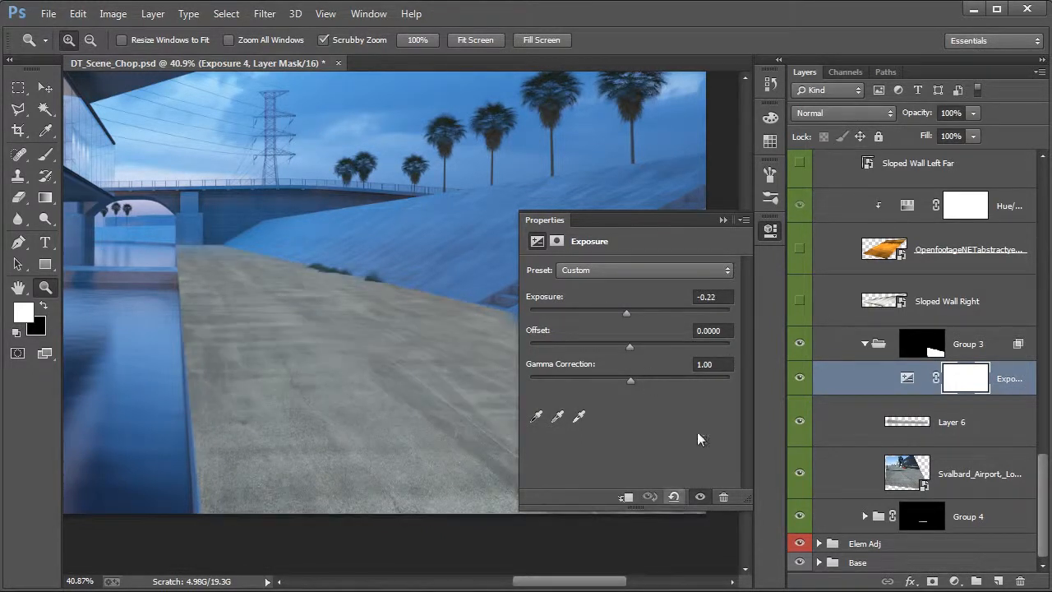
click(763, 232)
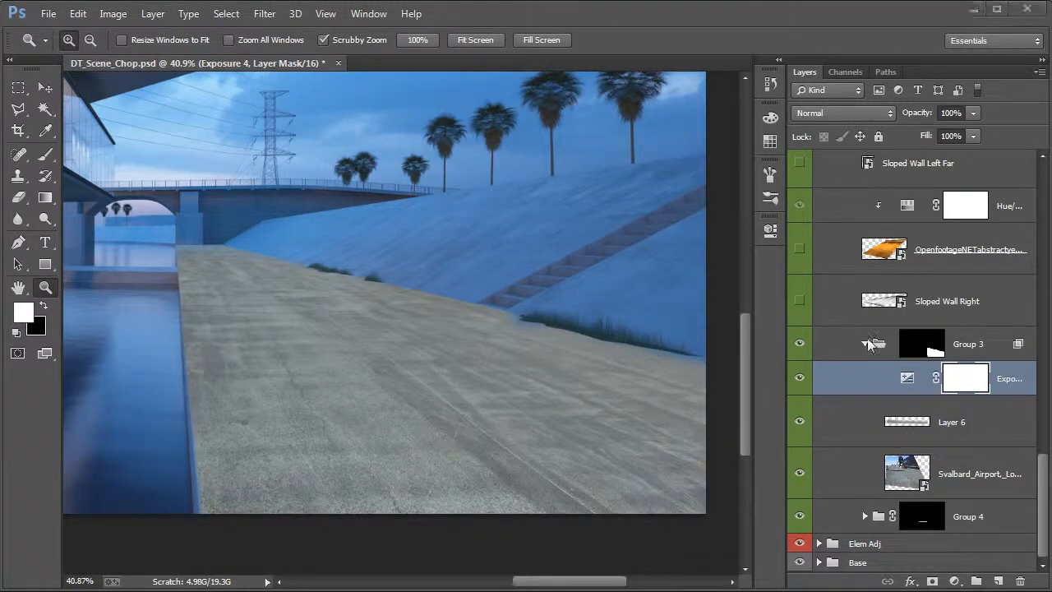
- Collapse Group 3 and set its blend mode to Soft Light, with the whole rendering in view
click(865, 343)
click(843, 118)
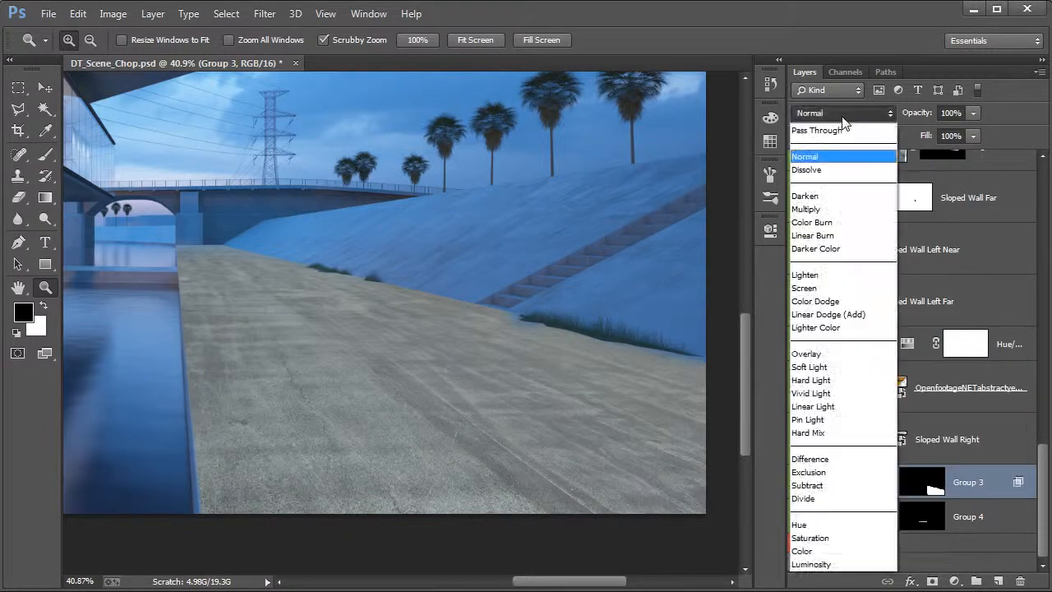
click(839, 367)
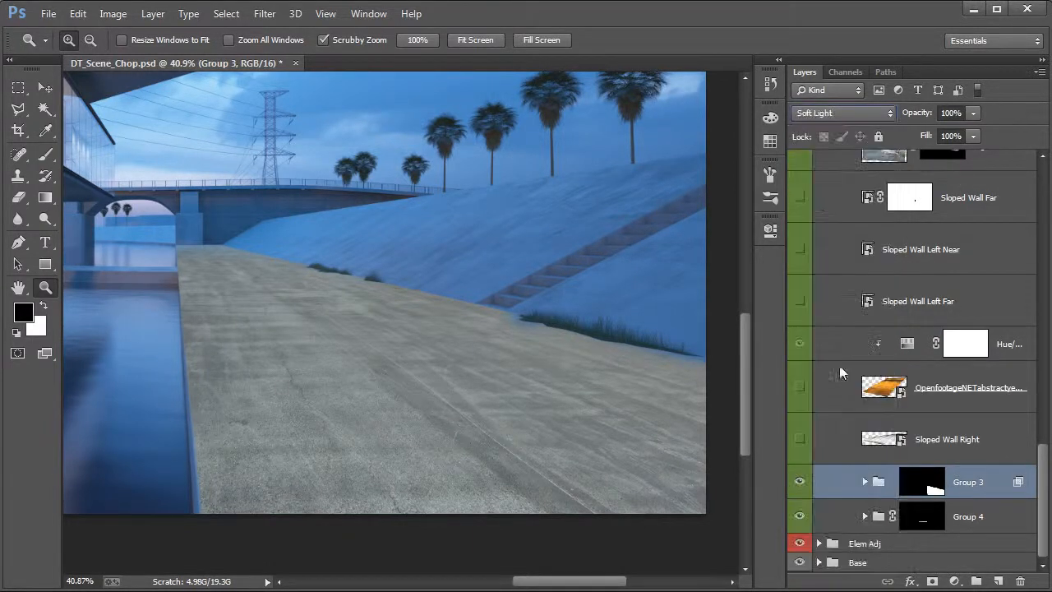
drag(502, 399, 466, 393)
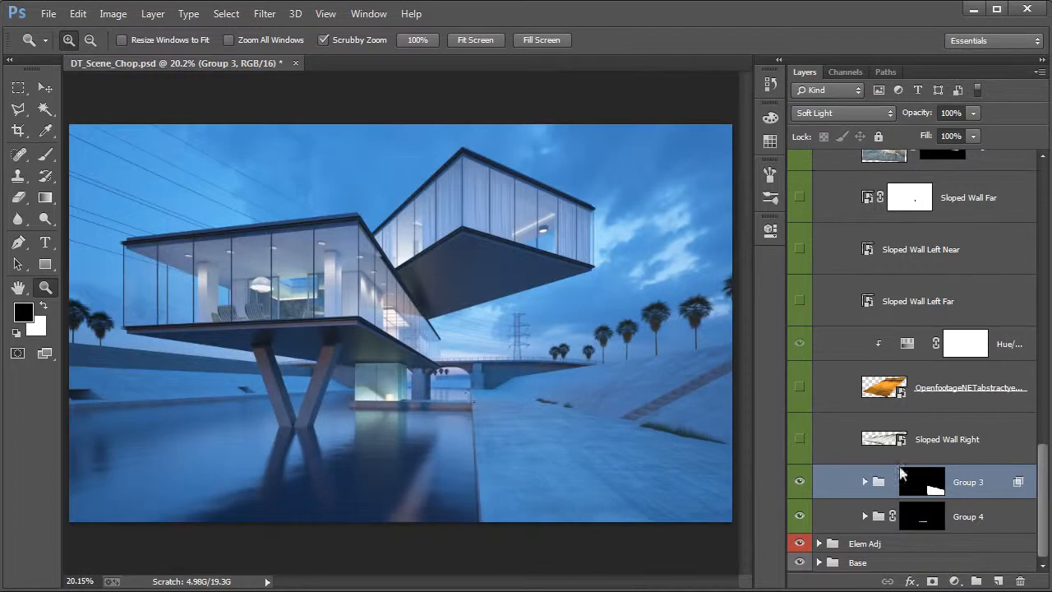
- Show the Sloped Wall Right, orange OpenfootageNETabstract, Sloped Wall Left Far and Sloped Wall Left Near layers
click(803, 436)
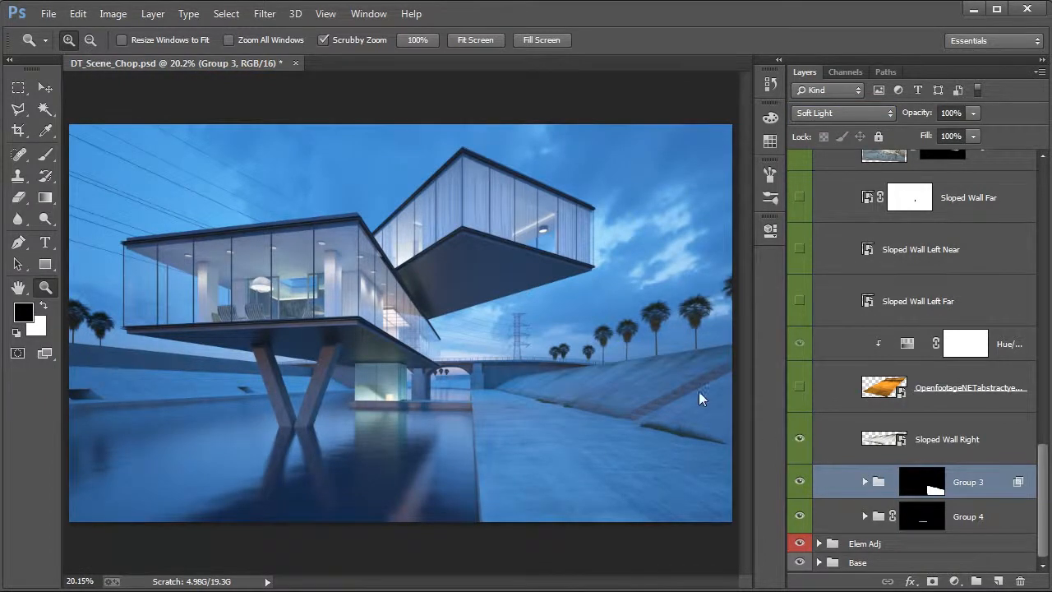
click(733, 393)
mouse_move(552, 388)
mouse_down()
mouse_move(602, 367)
mouse_move(569, 384)
mouse_up()
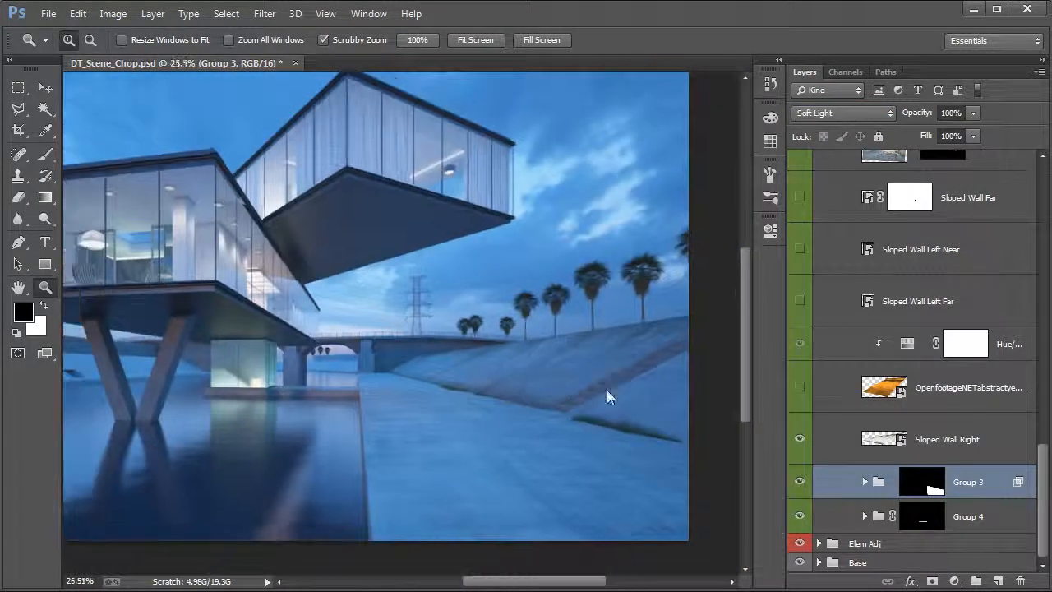
click(799, 385)
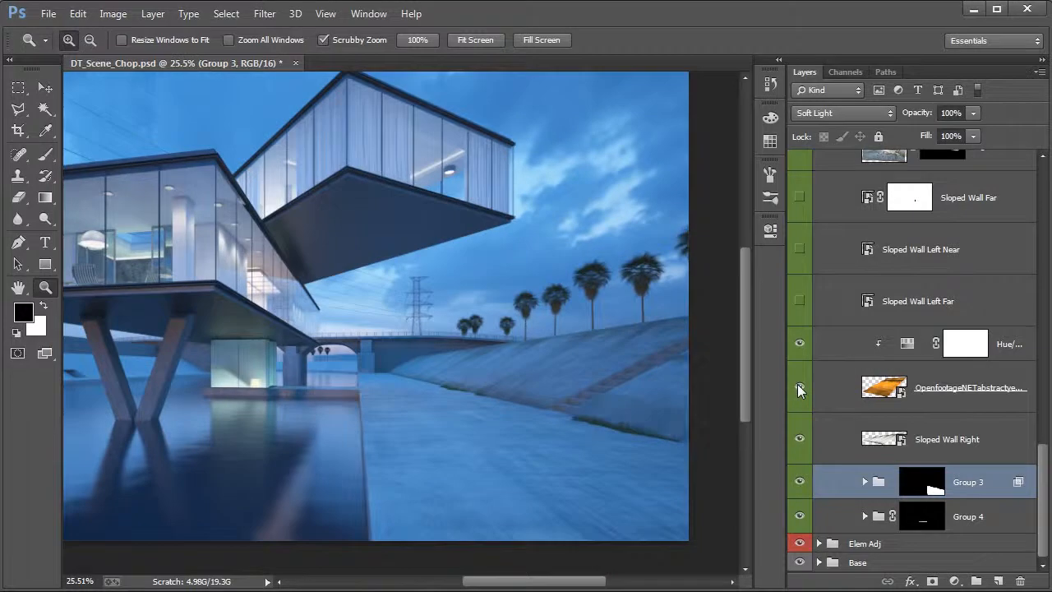
scroll(808, 355, up, 1)
click(799, 338)
click(800, 288)
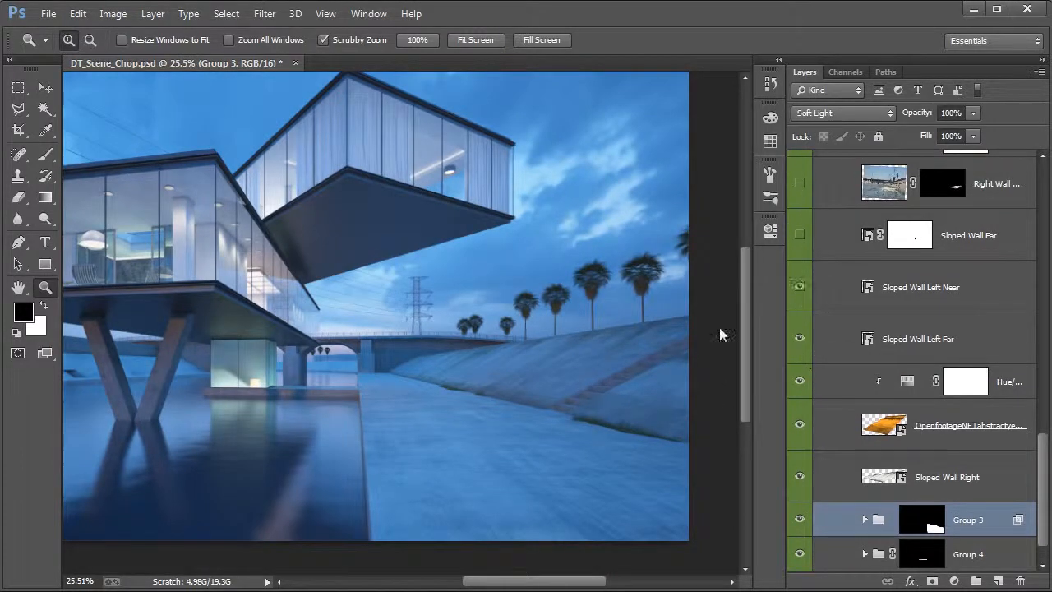
- Show the Sloped Wall Far, Right Wall, img_2013 and Left Wall Grasses items in the Conc group
scroll(869, 367, up, 1)
scroll(867, 364, up, 1)
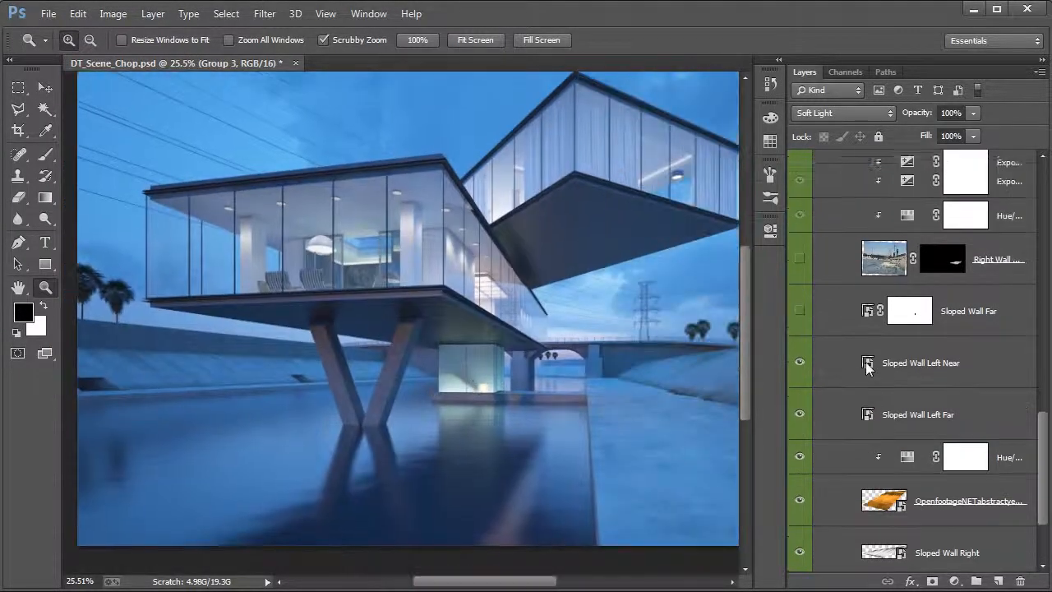
click(801, 309)
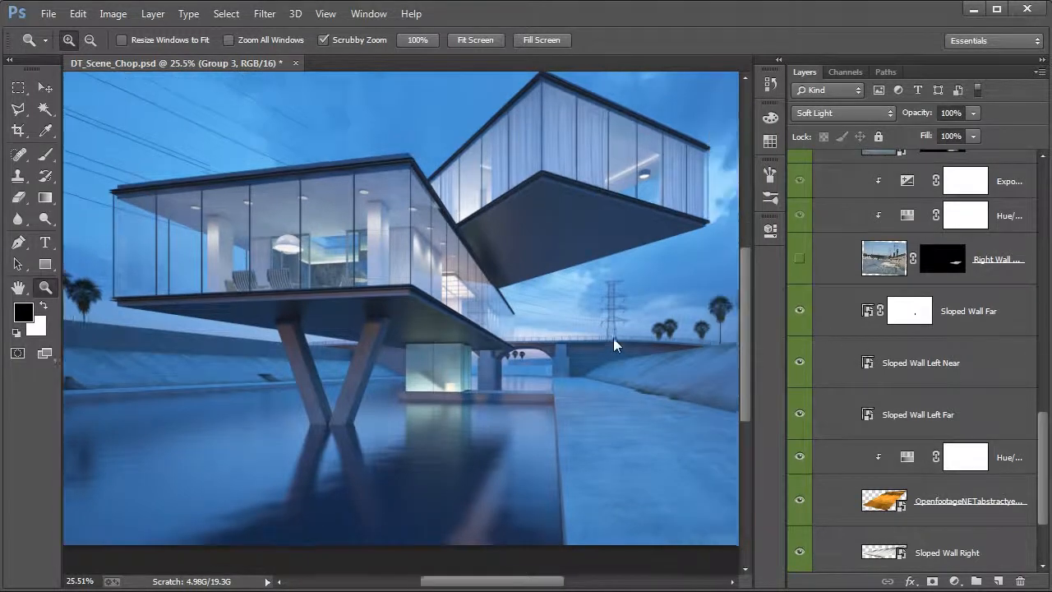
scroll(851, 340, up, 3)
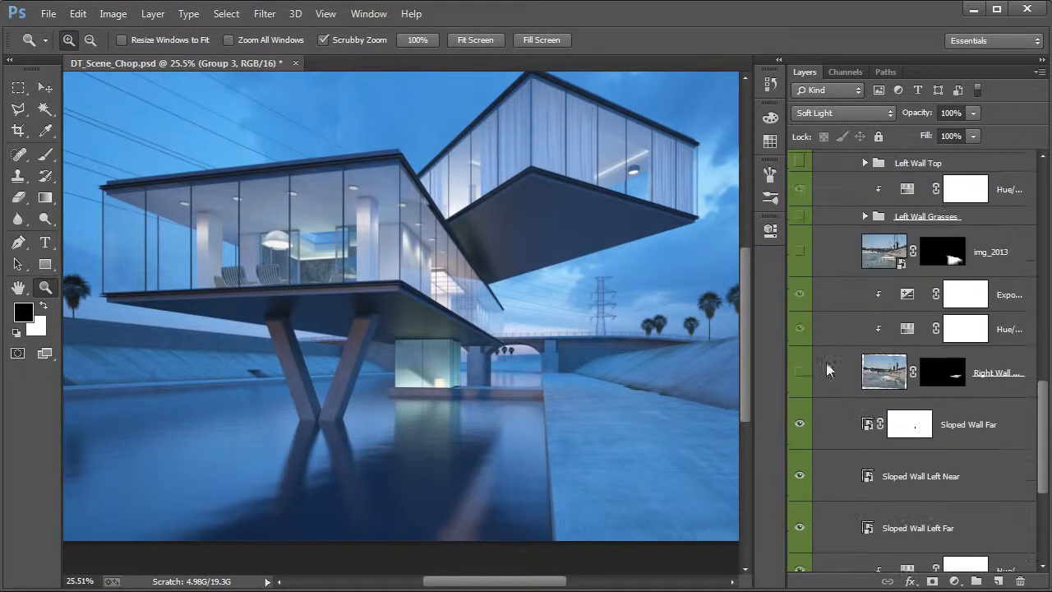
click(797, 372)
scroll(834, 367, up, 1)
scroll(834, 367, up, 2)
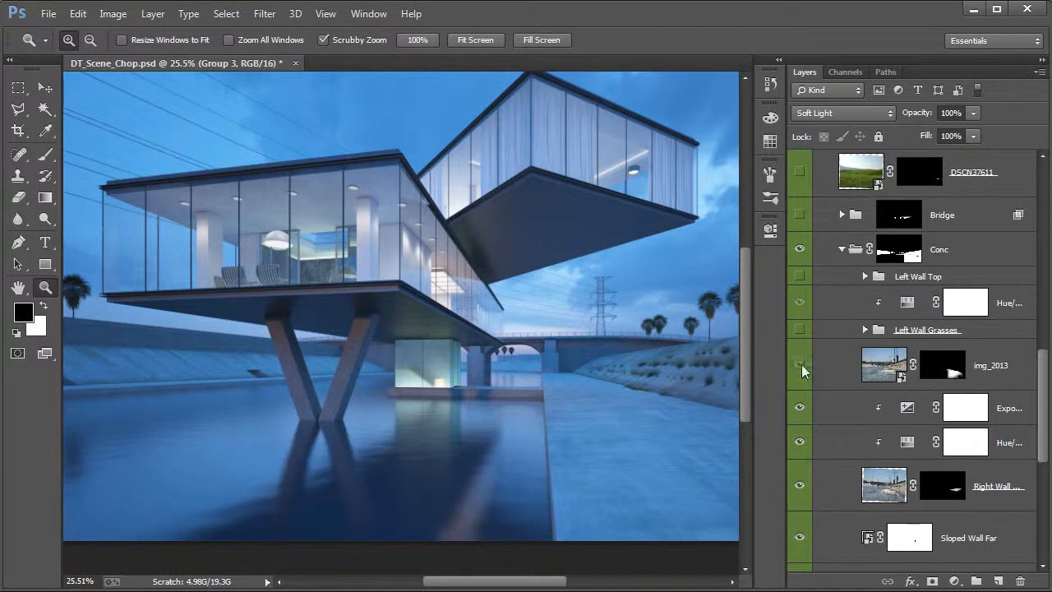
click(801, 364)
scroll(802, 363, up, 2)
click(801, 367)
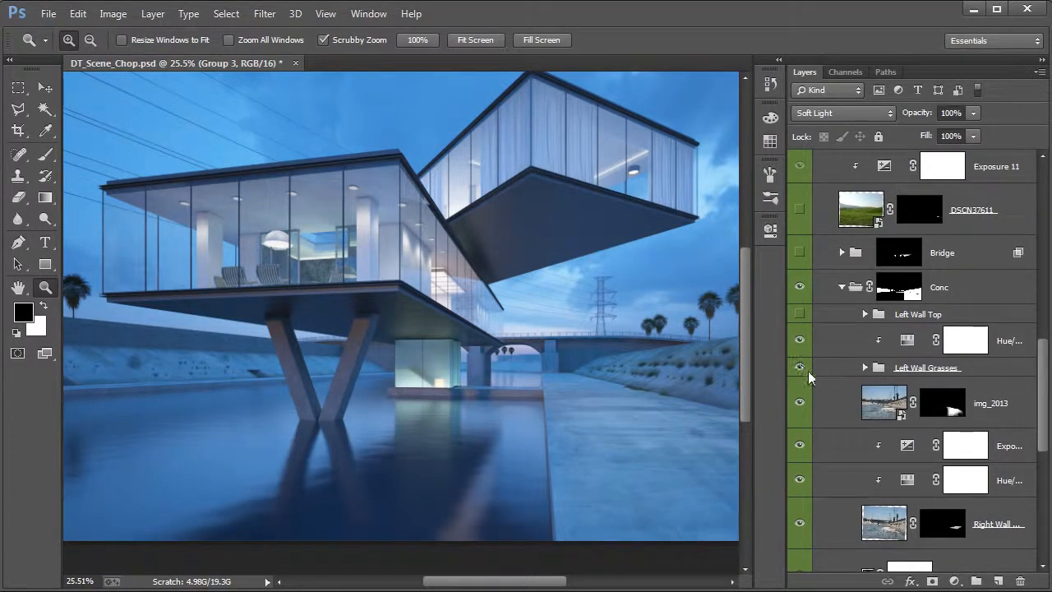
- Open the img_2013 smart object's source photo, examine its grassy concrete slope and close it again
click(861, 411)
double_click(864, 411)
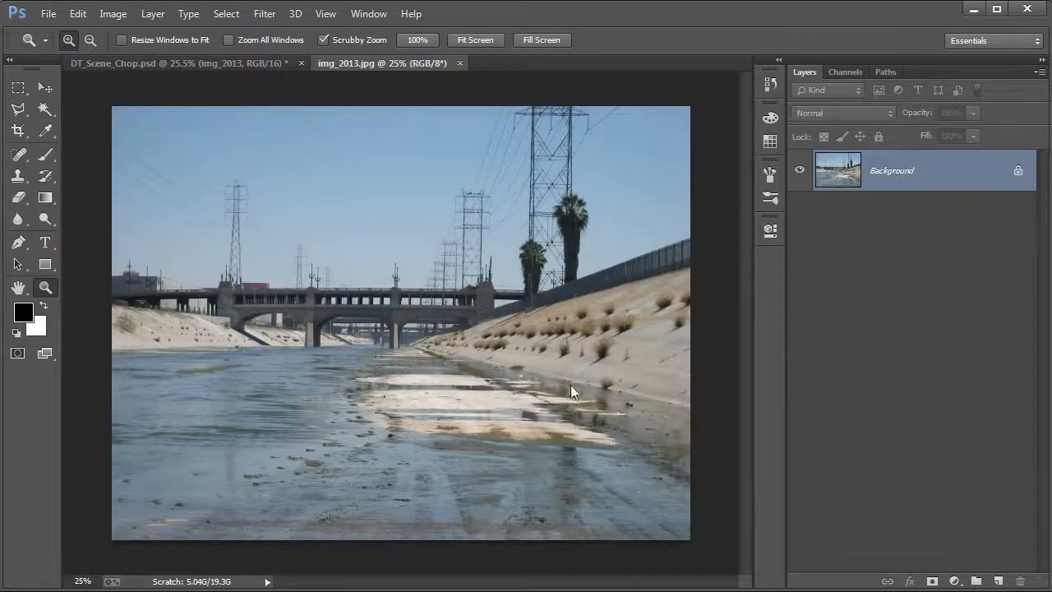
drag(547, 342, 421, 407)
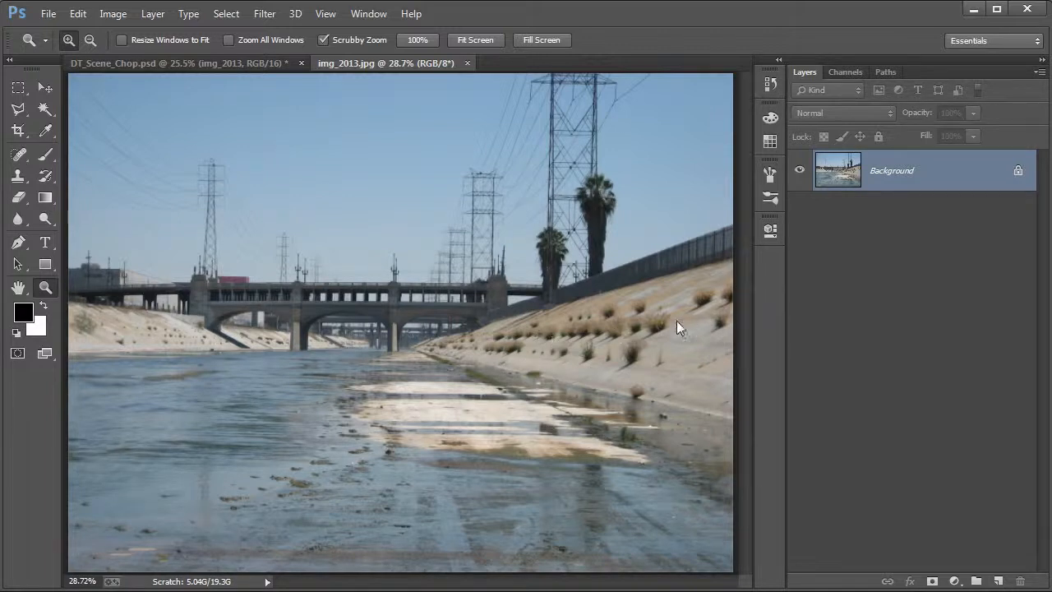
click(466, 64)
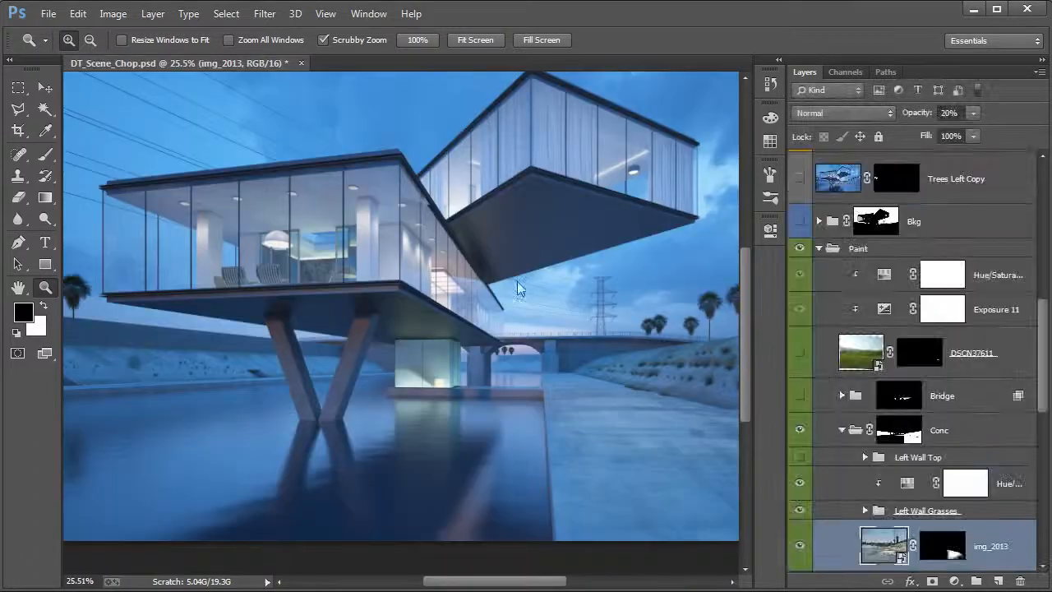
- Compare the left bank with and without the Hue/Saturation adjustment above Left Wall Grasses, and review that adjustment's settings
drag(568, 376, 555, 377)
scroll(906, 405, down, 2)
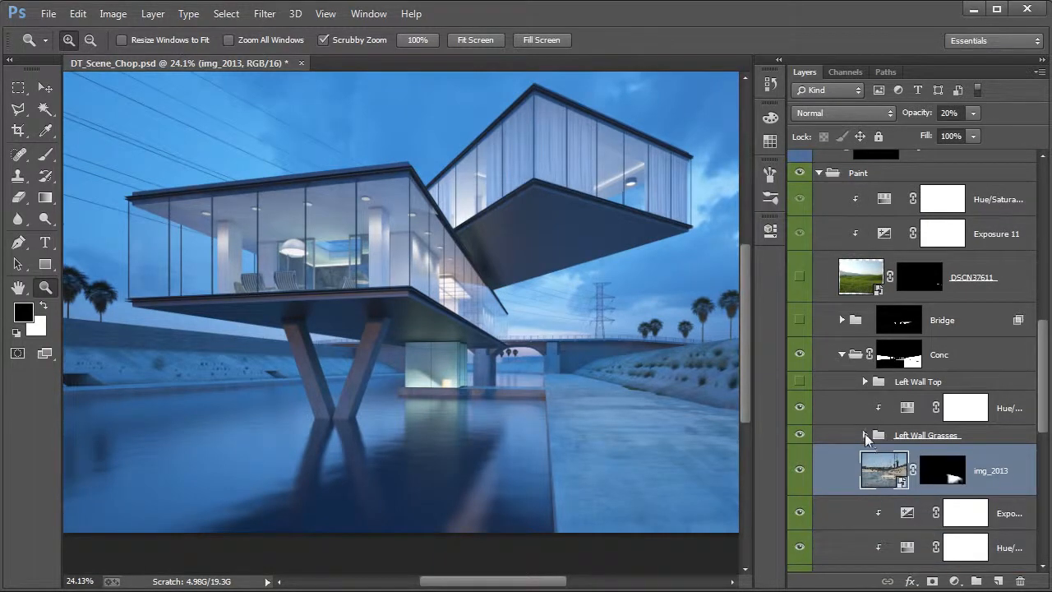
click(800, 409)
click(802, 409)
click(801, 408)
drag(177, 363, 403, 371)
click(800, 407)
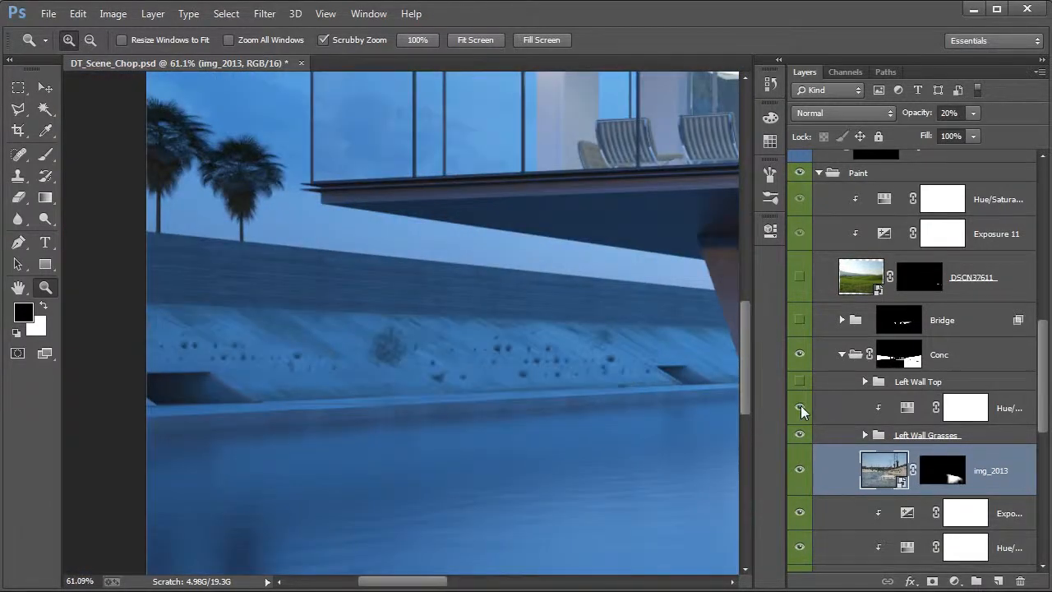
double_click(908, 408)
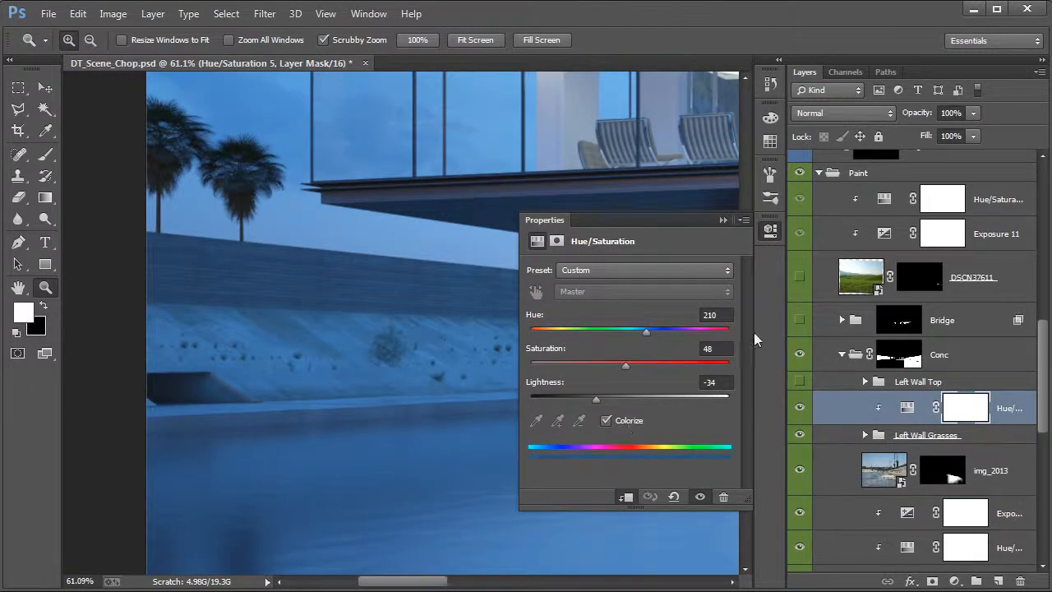
click(770, 230)
- Show the Left Wall Top group and collapse the Conc group
drag(613, 312, 414, 383)
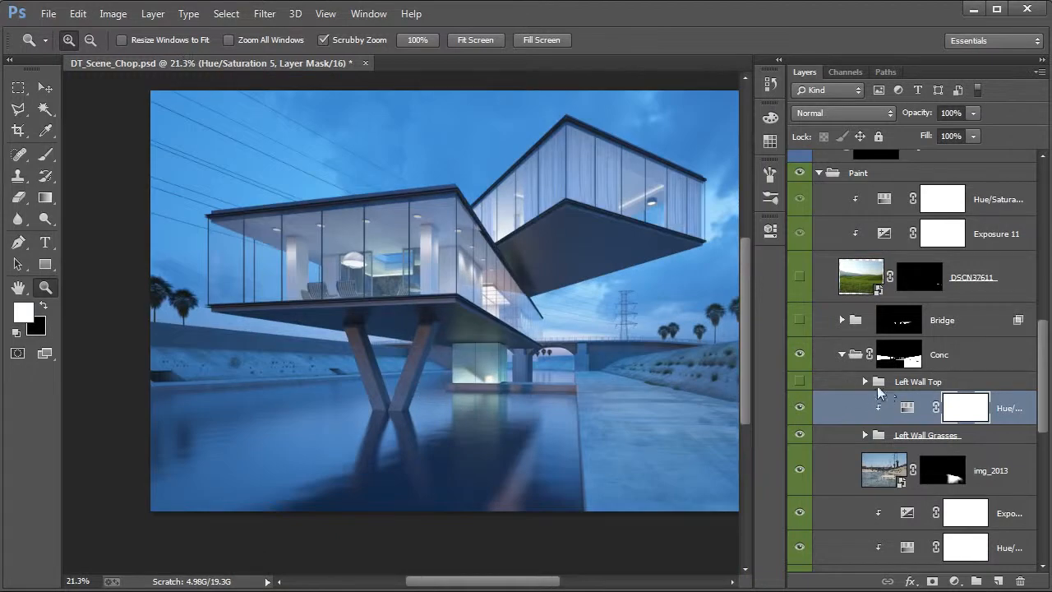
click(799, 382)
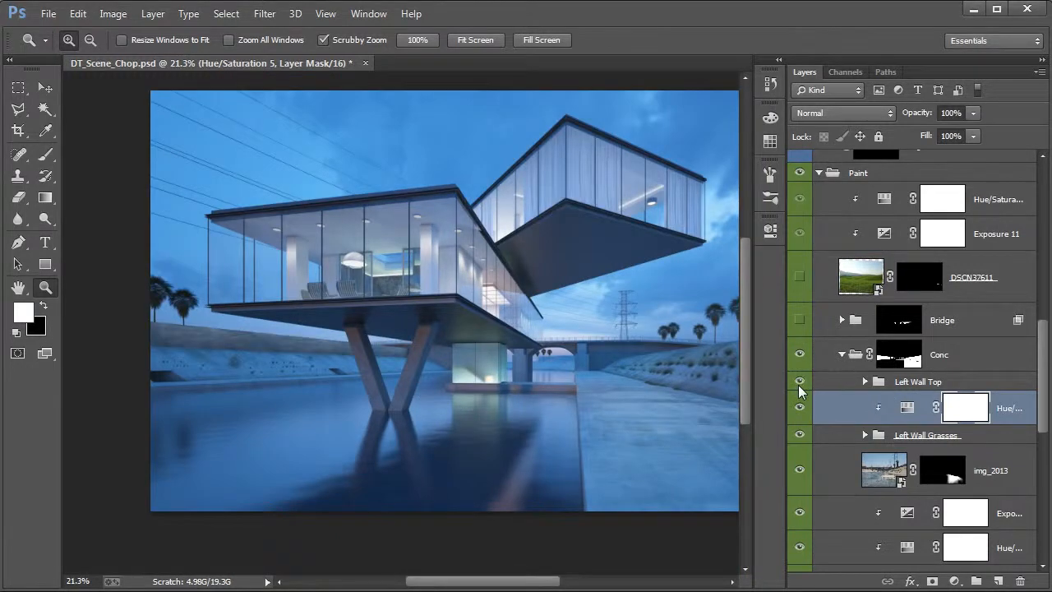
scroll(841, 387, up, 1)
click(842, 374)
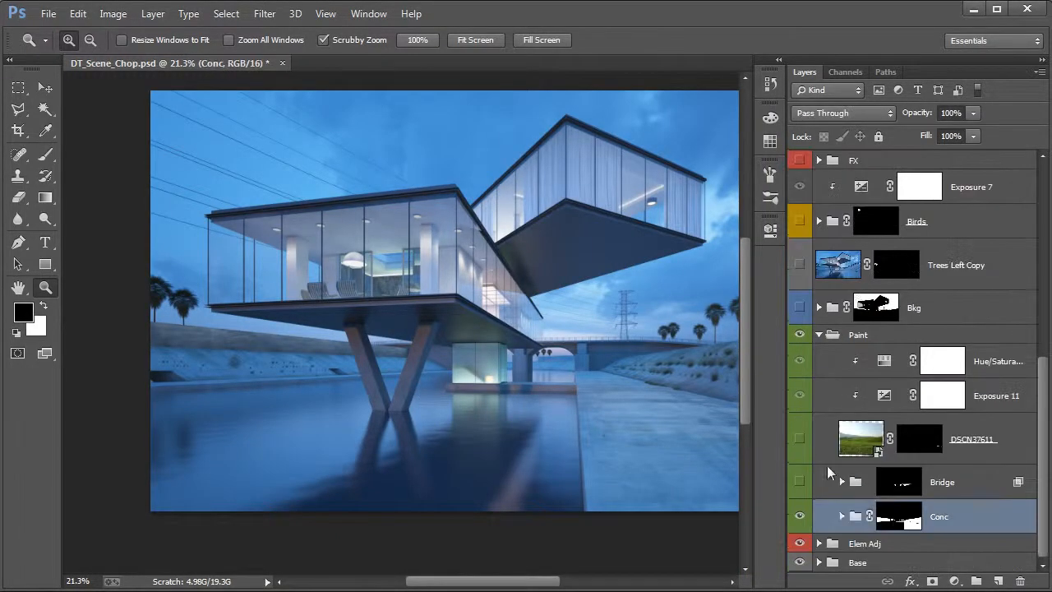
- Compare the whole rendering with the Conc group hidden and shown
click(802, 515)
drag(551, 426, 506, 403)
click(799, 516)
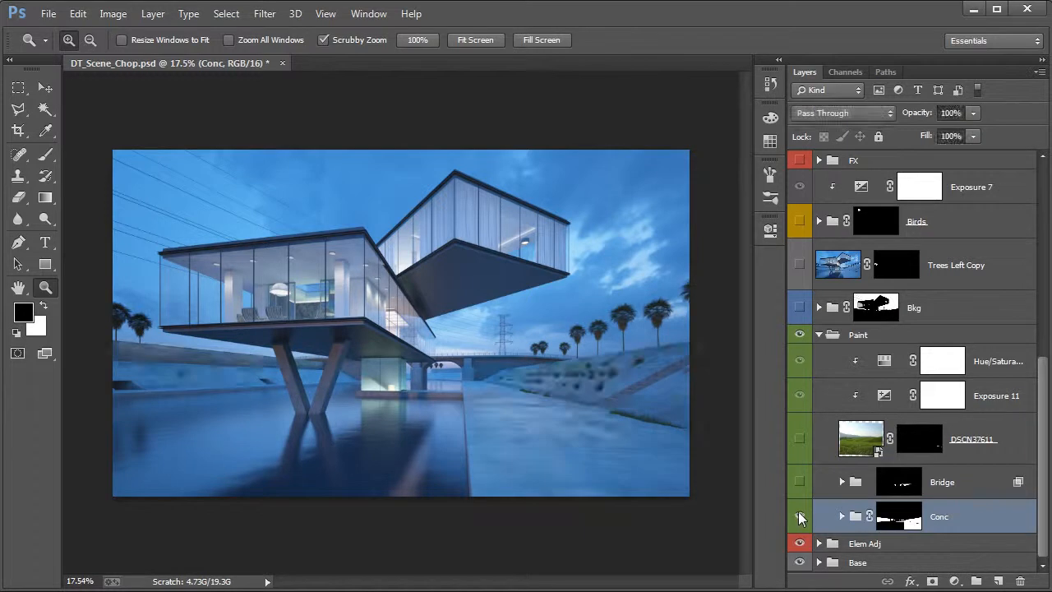
- Show the Bridge group and inspect the bridge area behind the walkway
drag(506, 371, 579, 384)
drag(404, 352, 330, 345)
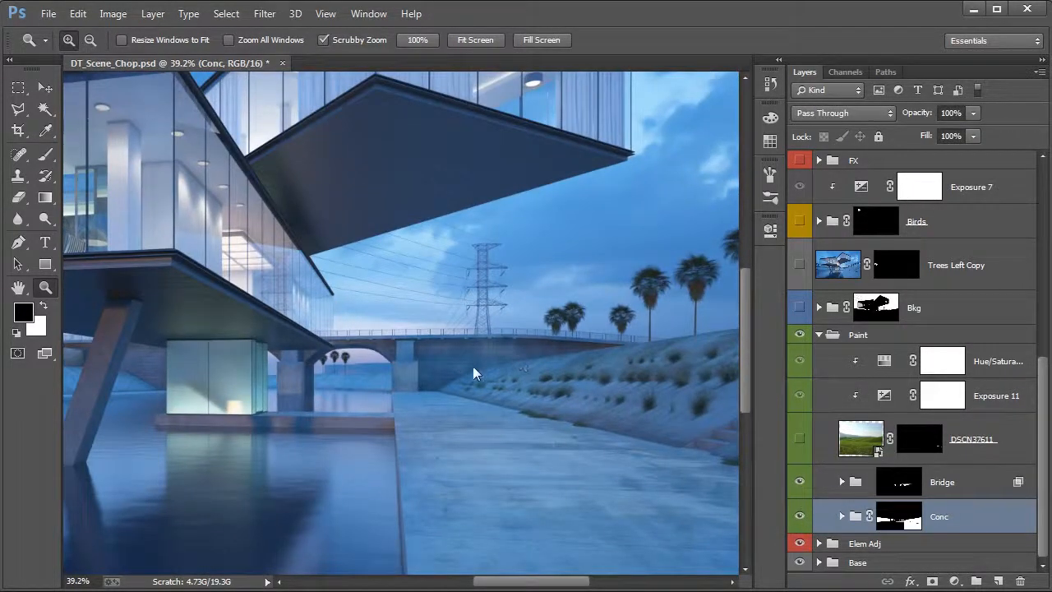
drag(507, 393, 459, 401)
- Show the DSCN37611 grass layer, comparing the foot of the right sloped wall with and without it
click(801, 442)
drag(673, 433, 753, 445)
drag(646, 441, 553, 397)
click(801, 442)
drag(672, 428, 636, 425)
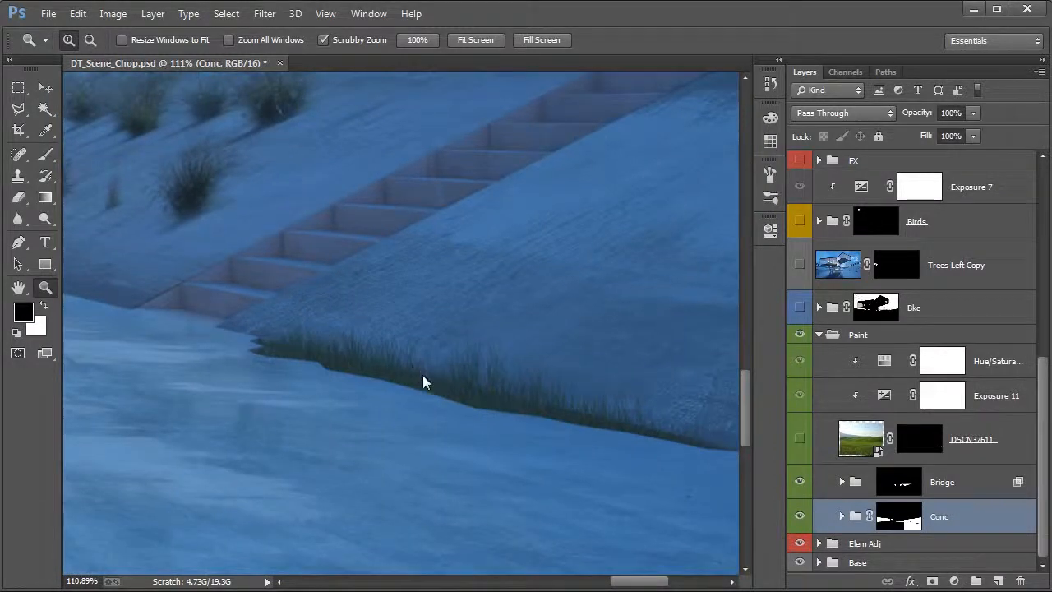
click(800, 441)
drag(481, 392, 448, 393)
- Open the DSCN37611 smart object's source photo, look over its grass field and close it again
double_click(862, 441)
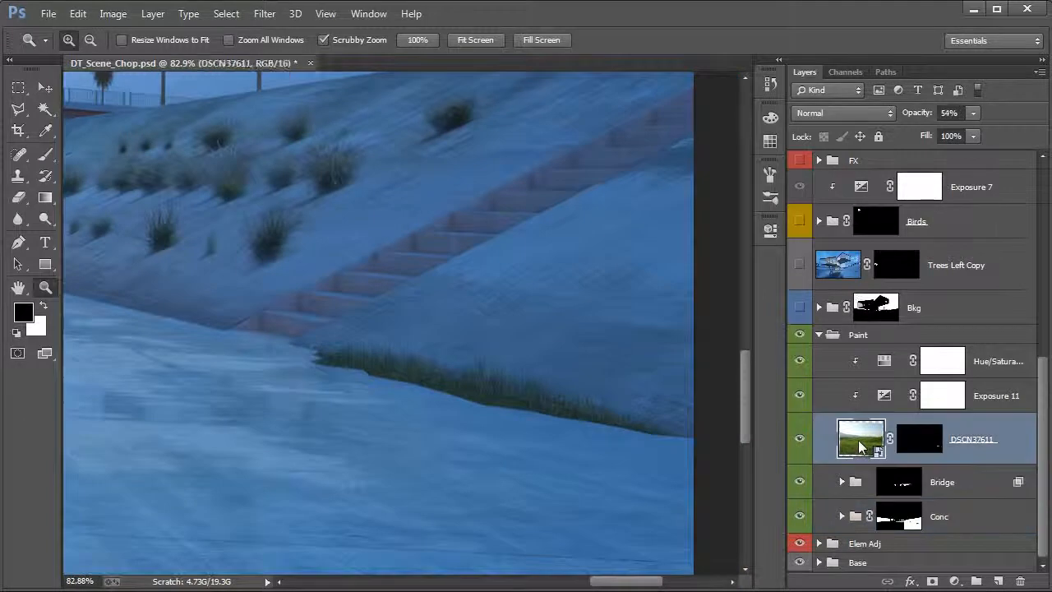
drag(419, 455, 453, 423)
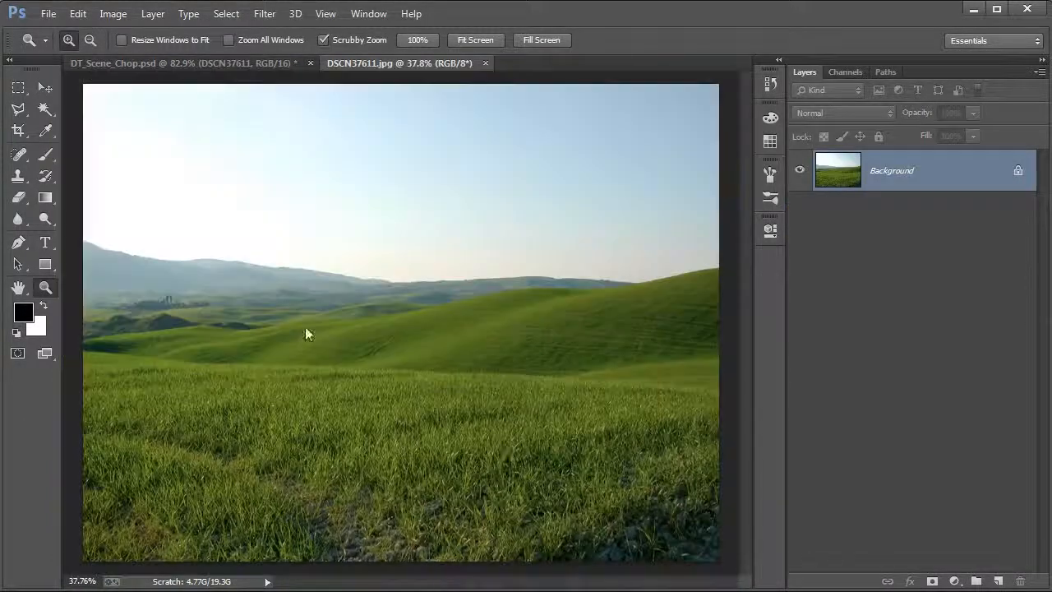
click(486, 63)
- Disable the DSCN37611 layer's mask to check how the grass photo is placed, and enable it again
drag(452, 375, 437, 377)
shift+click(921, 544)
drag(518, 426, 487, 407)
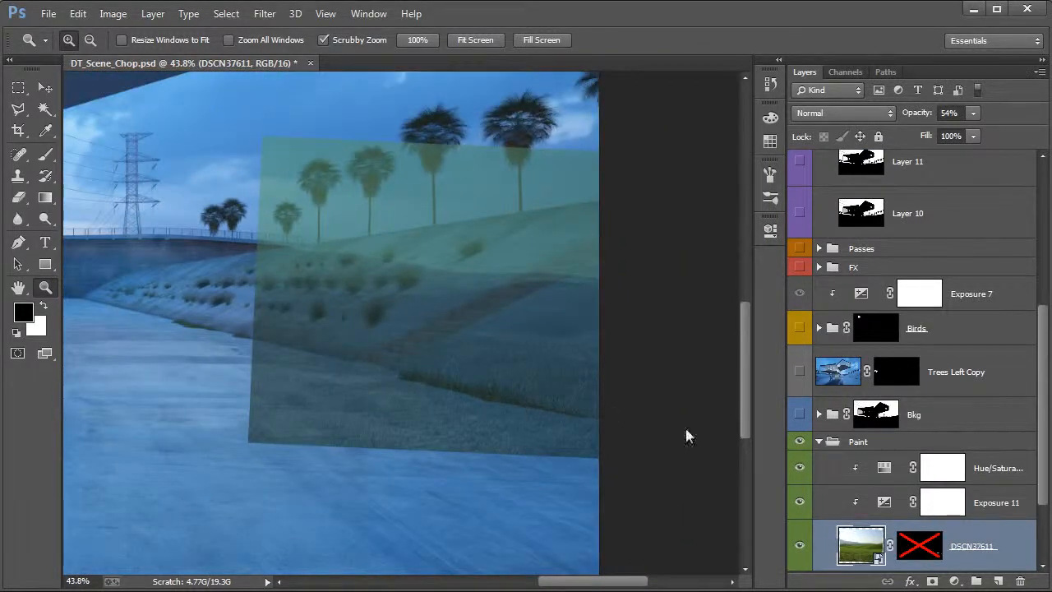
shift+click(928, 552)
drag(517, 421, 690, 432)
- View the DSCN37611 layer's mask on its own to examine the painted grass strip, and return to the image
alt+click(908, 546)
key(x)
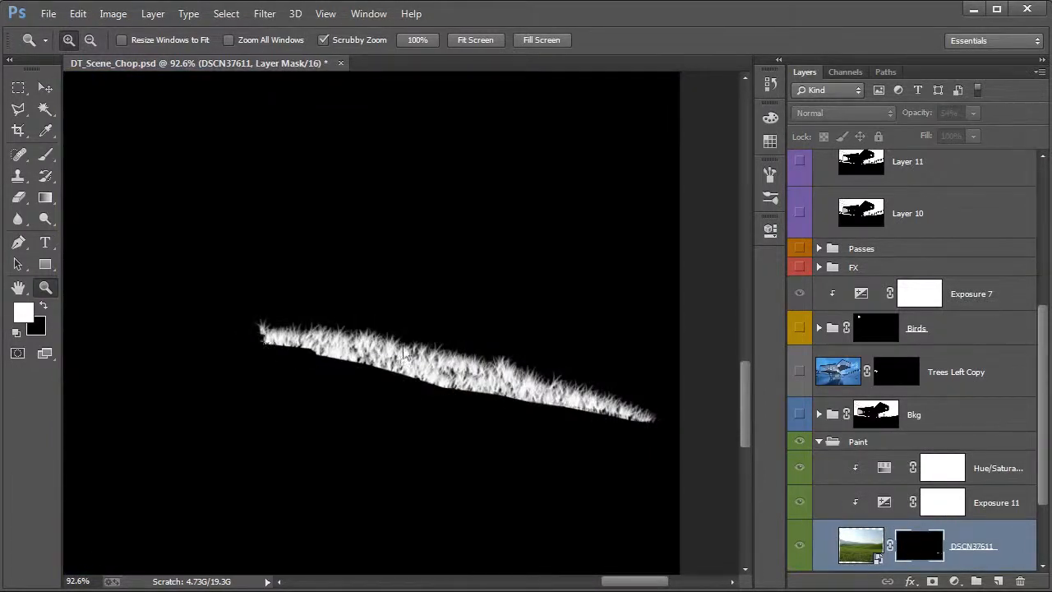
alt+click(906, 541)
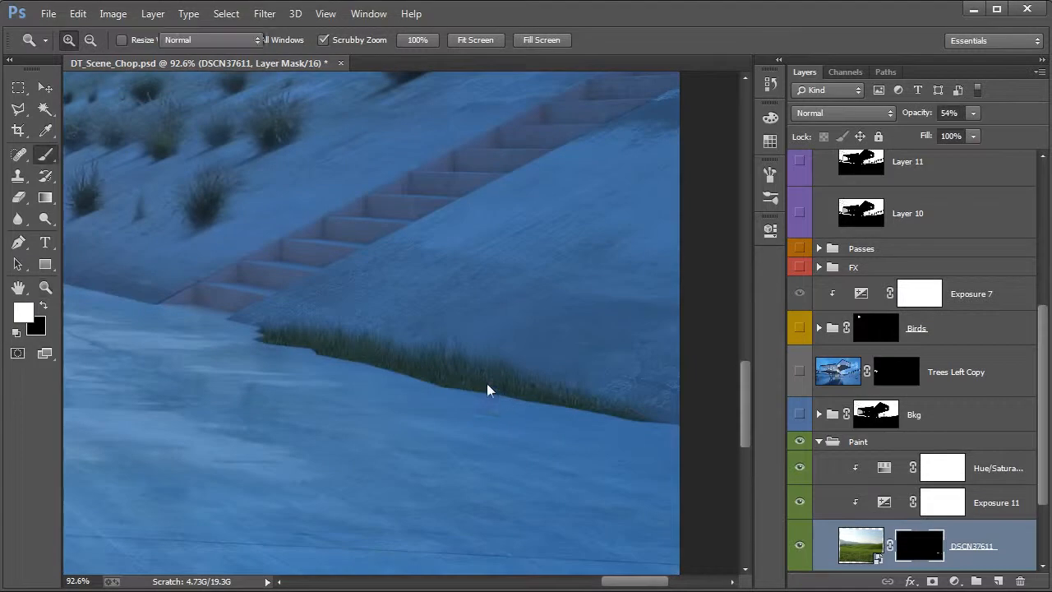
- Select the 134 px three-blade grass tip for the Brush tool
key(b)
right_click(453, 358)
key(Escape)
right_click(366, 210)
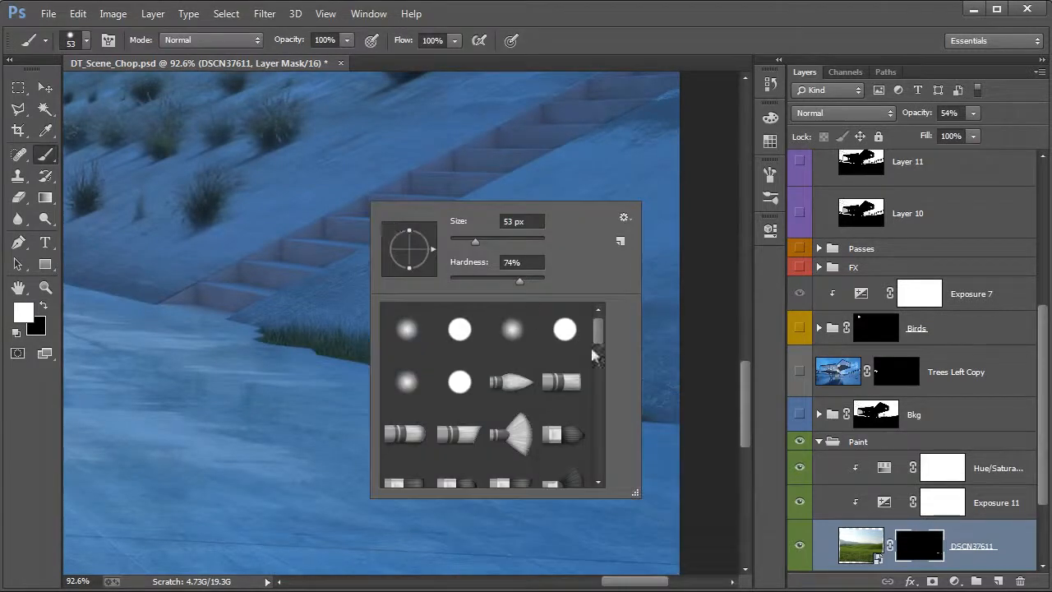
drag(601, 331, 597, 444)
click(564, 368)
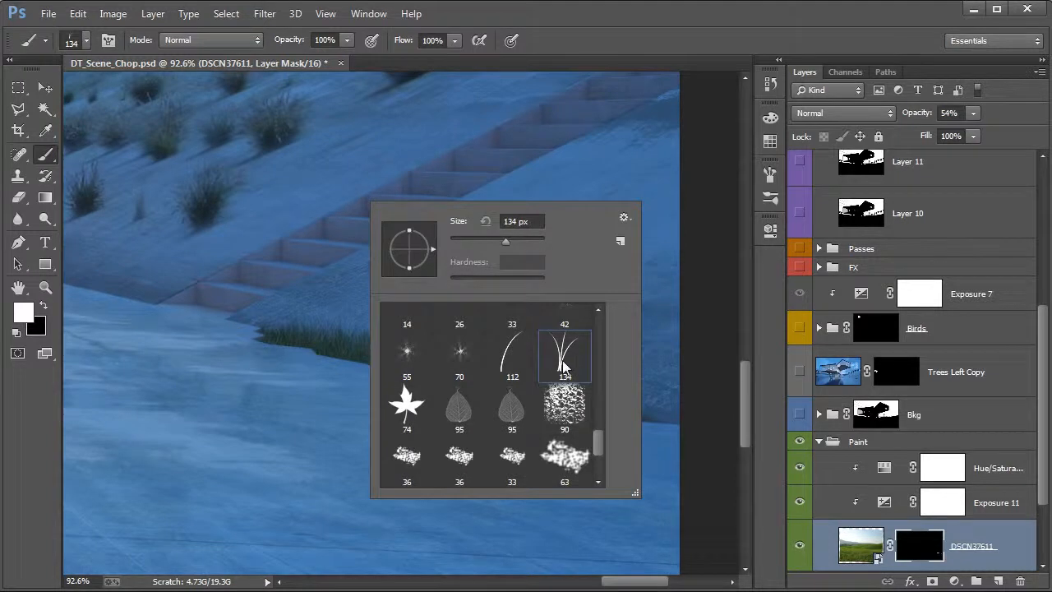
- Switch the Brush tool to the soft round tip
drag(600, 442, 589, 329)
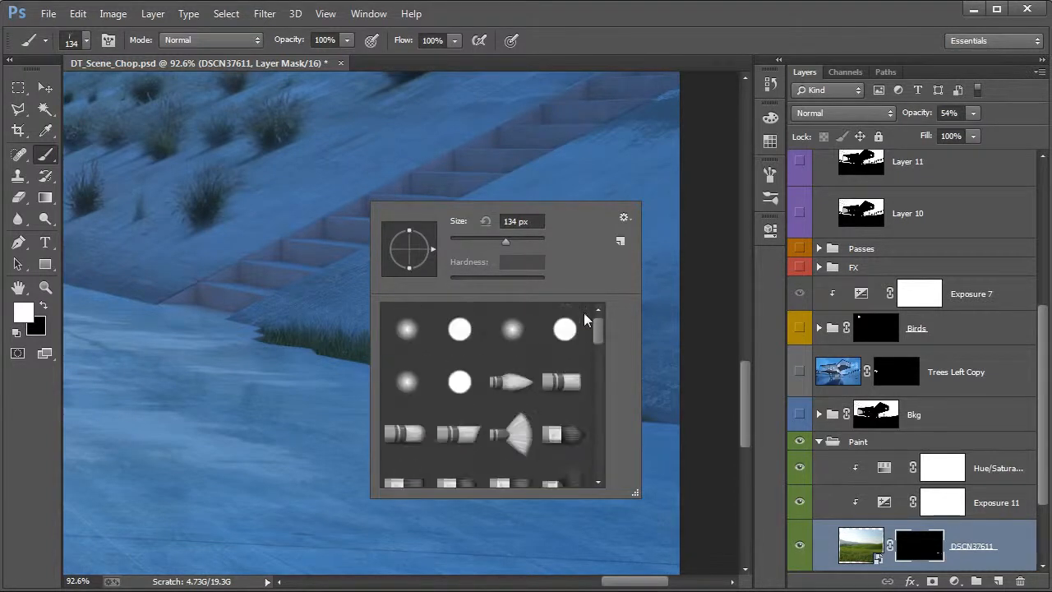
click(408, 330)
click(321, 347)
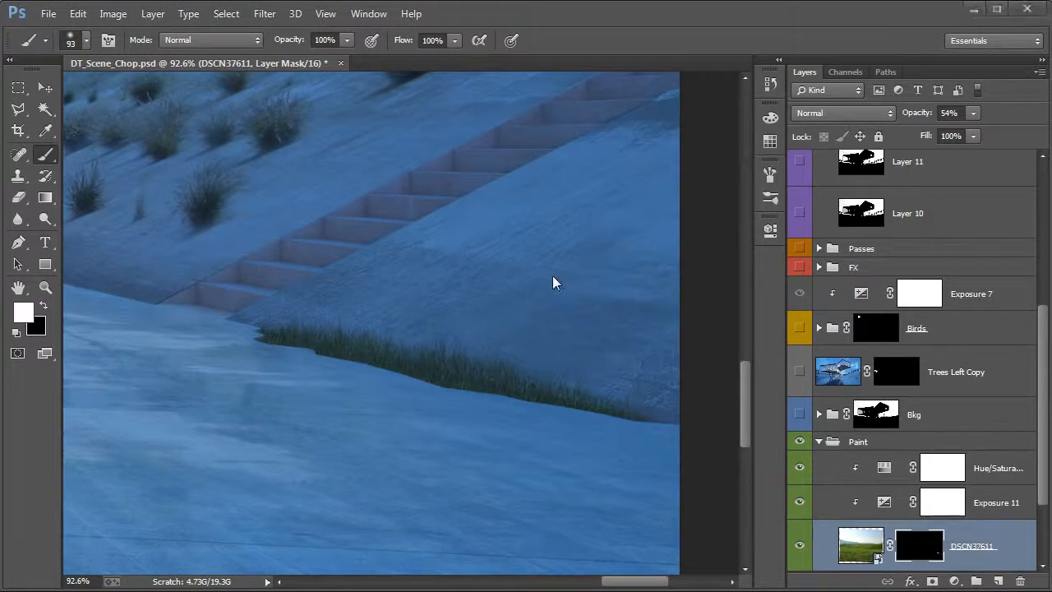
- Collapse the Paint group and show the Bkg group, with the whole rendering in view
key(z)
drag(528, 320, 449, 323)
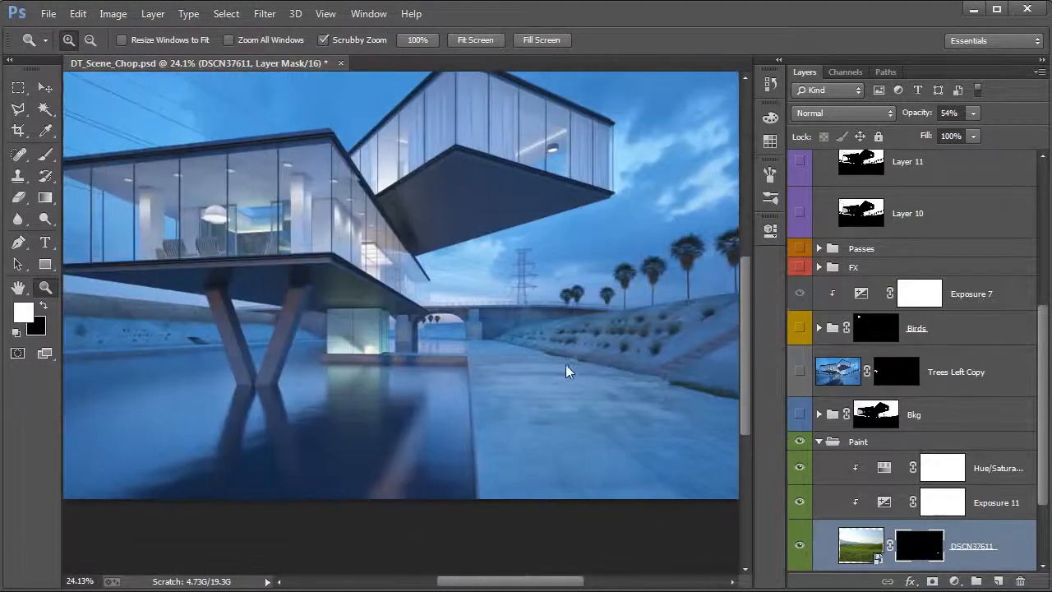
scroll(884, 510, down, 2)
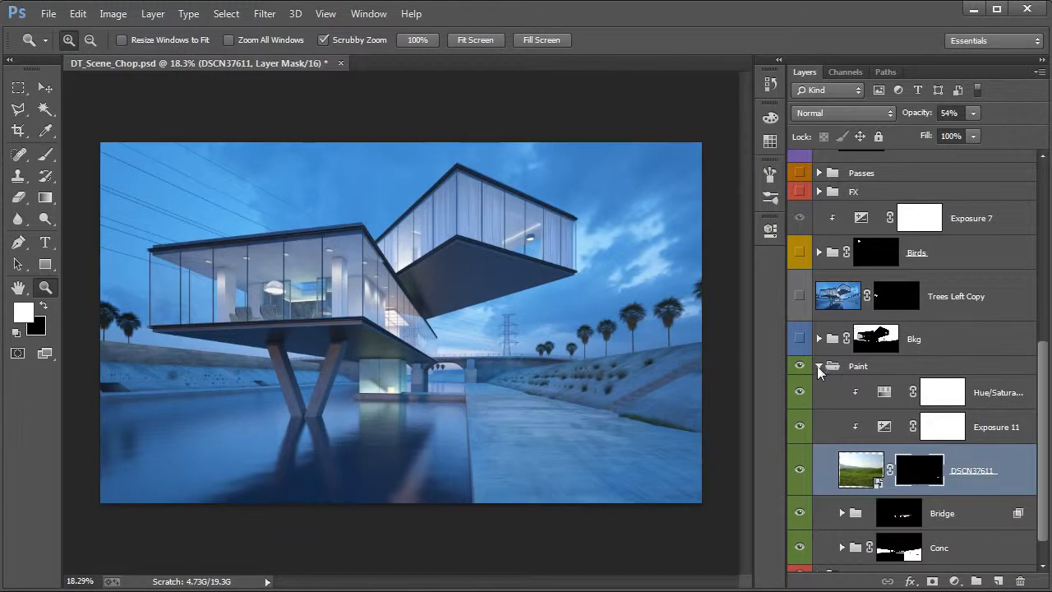
click(819, 365)
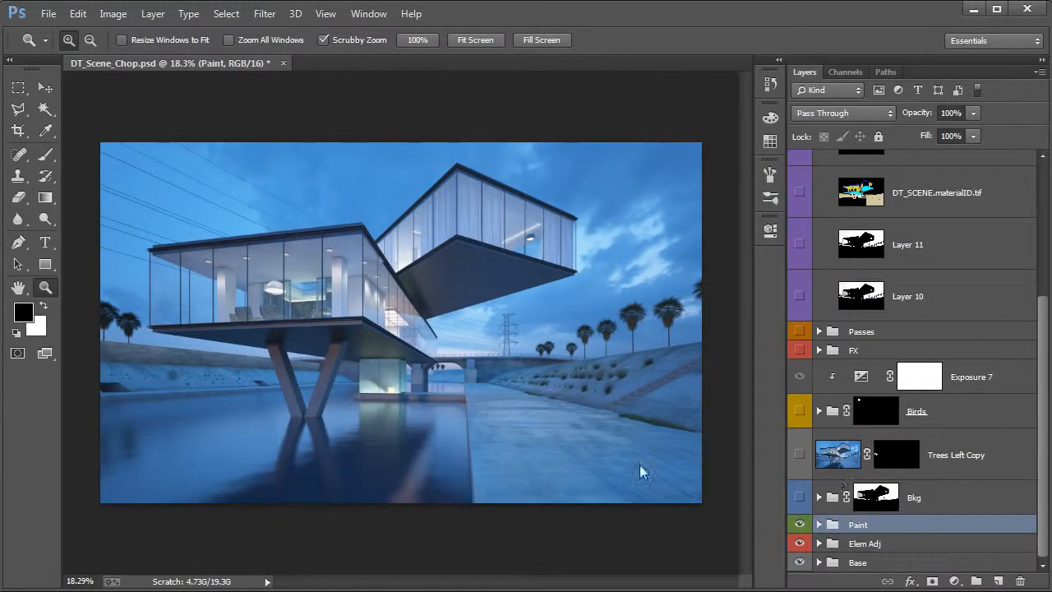
click(801, 498)
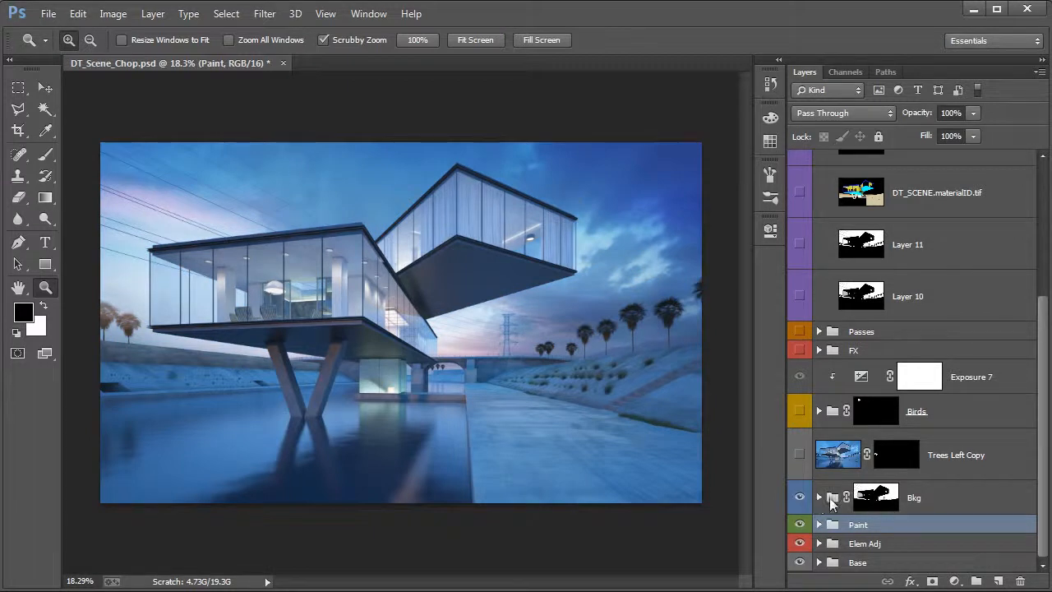
- View the Bkg group's mask on its own to examine the masked sky area, and return to the image
key(alt)
alt+click(878, 502)
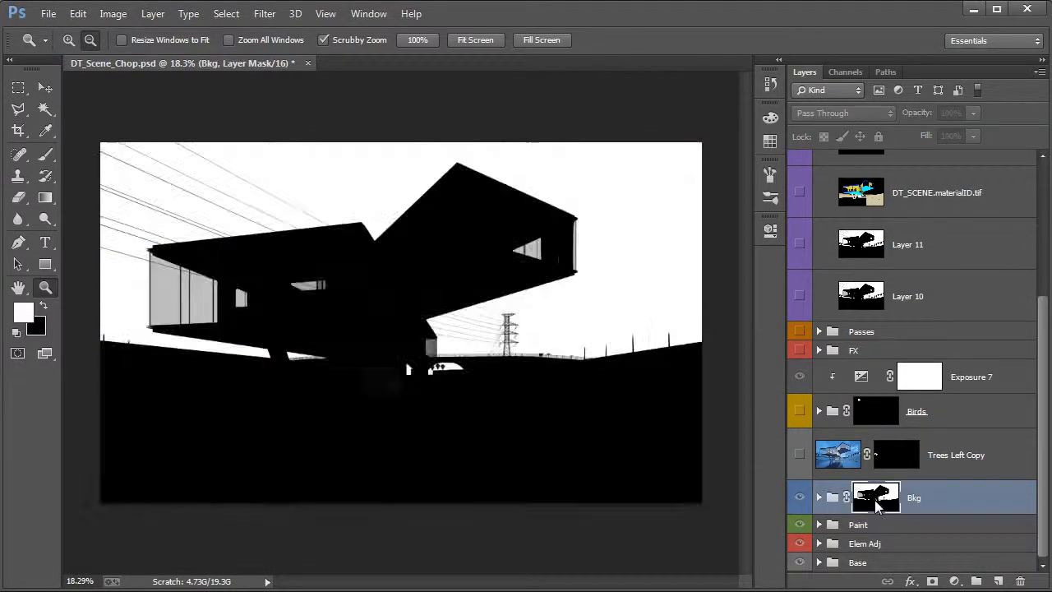
alt+click(877, 502)
- Display the DT_SCENE.multimatte.tif layer to examine the red sky matte, and hide it again
scroll(803, 212, up, 5)
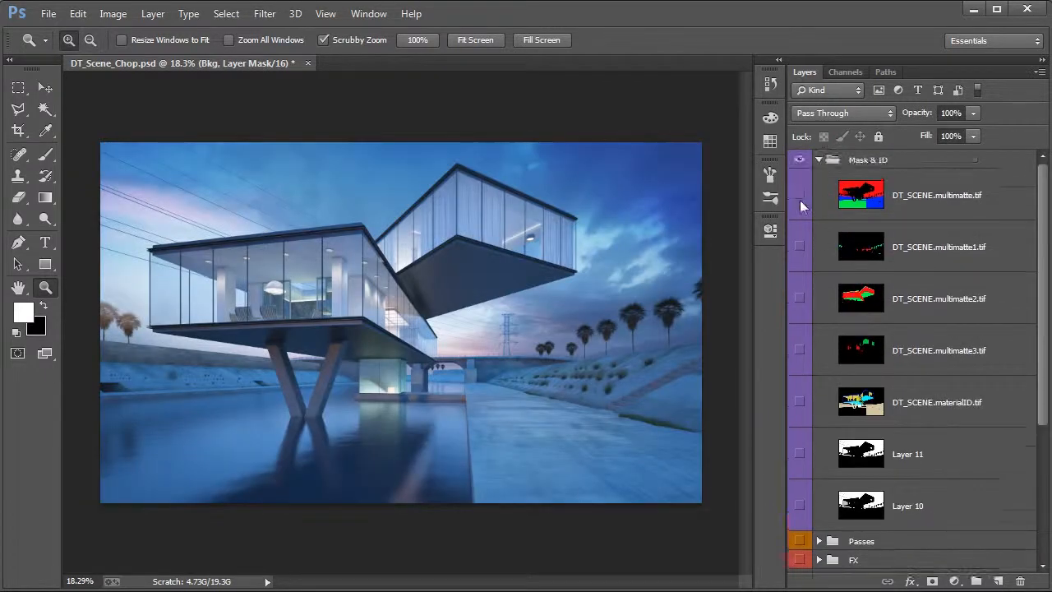
click(800, 197)
click(861, 198)
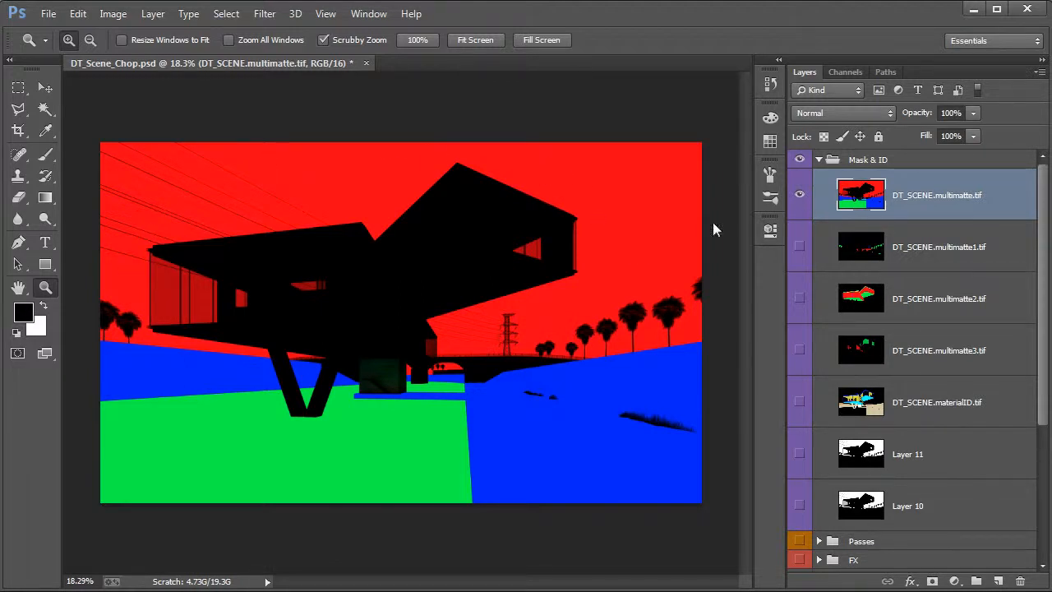
click(799, 194)
- Expand the Bkg group and hide its dusk and p1010426 sky photo layers
drag(1046, 207, 1047, 378)
click(819, 499)
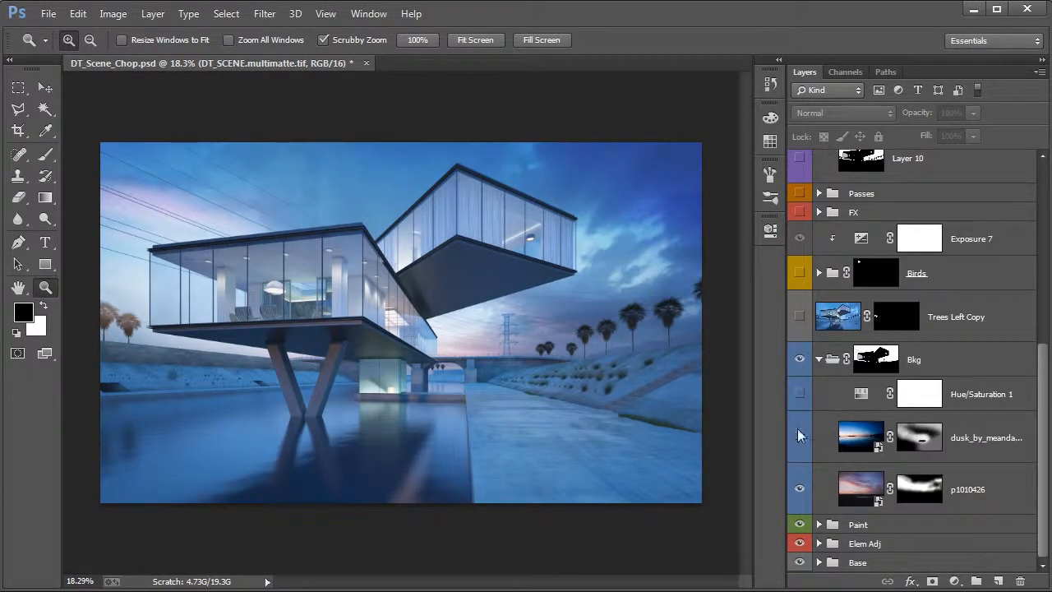
drag(799, 438, 799, 492)
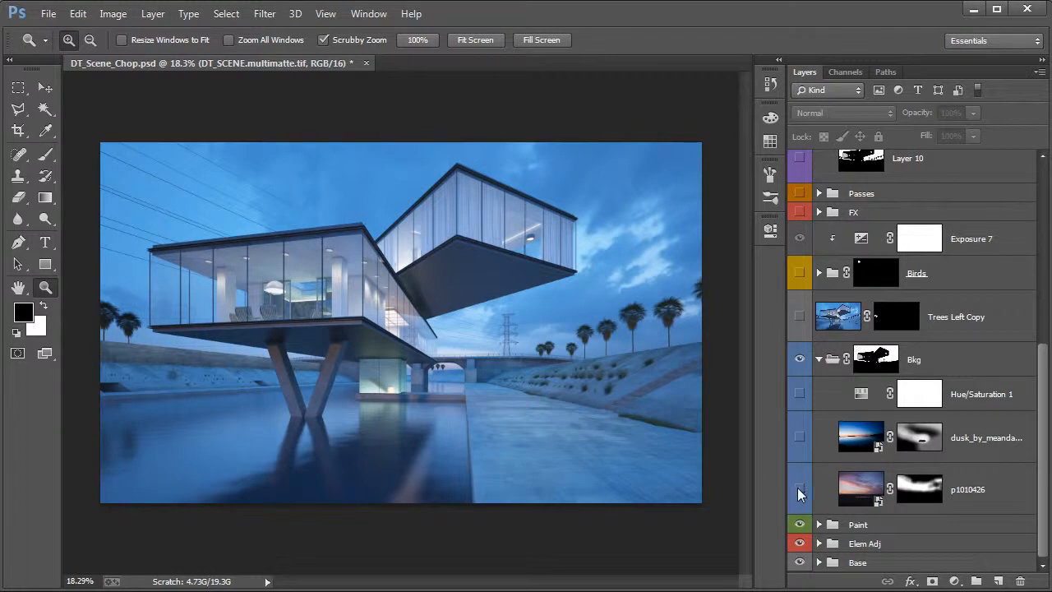
- Show the p1010426 sky photo layer, and view its mask on its own before returning to the image
click(799, 490)
click(859, 486)
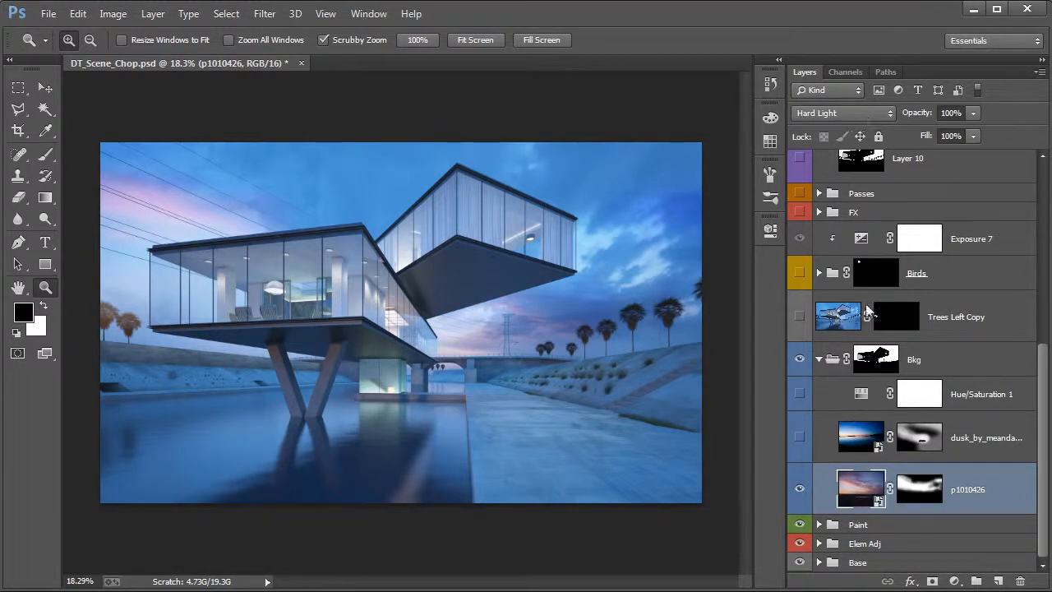
alt+click(921, 492)
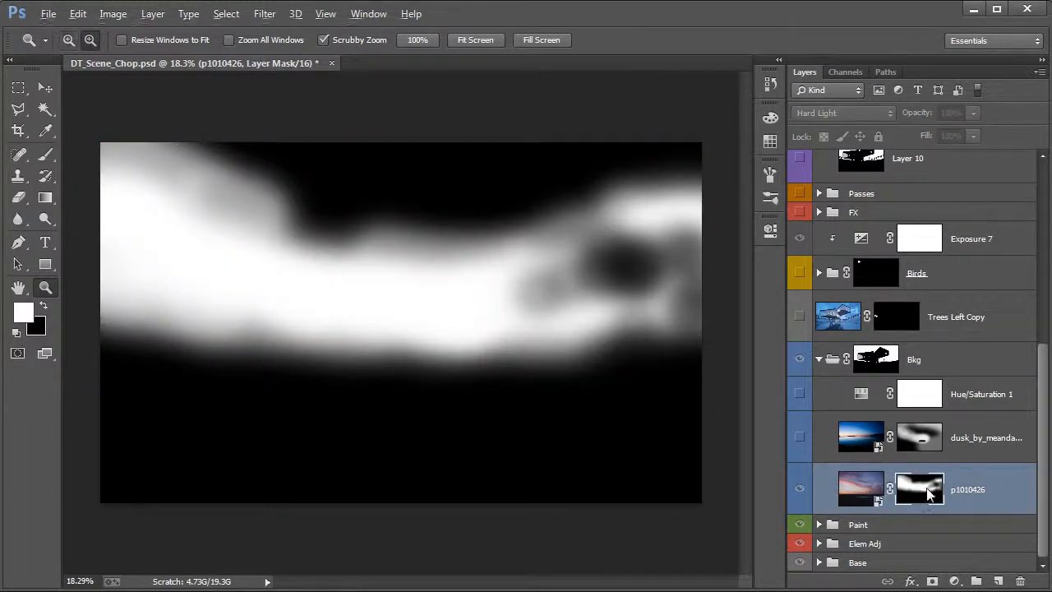
alt+click(902, 491)
- Show the dusk sky photo and Hue/Saturation 1 layers, compare the image without the Bkg group, and collapse that group
click(800, 438)
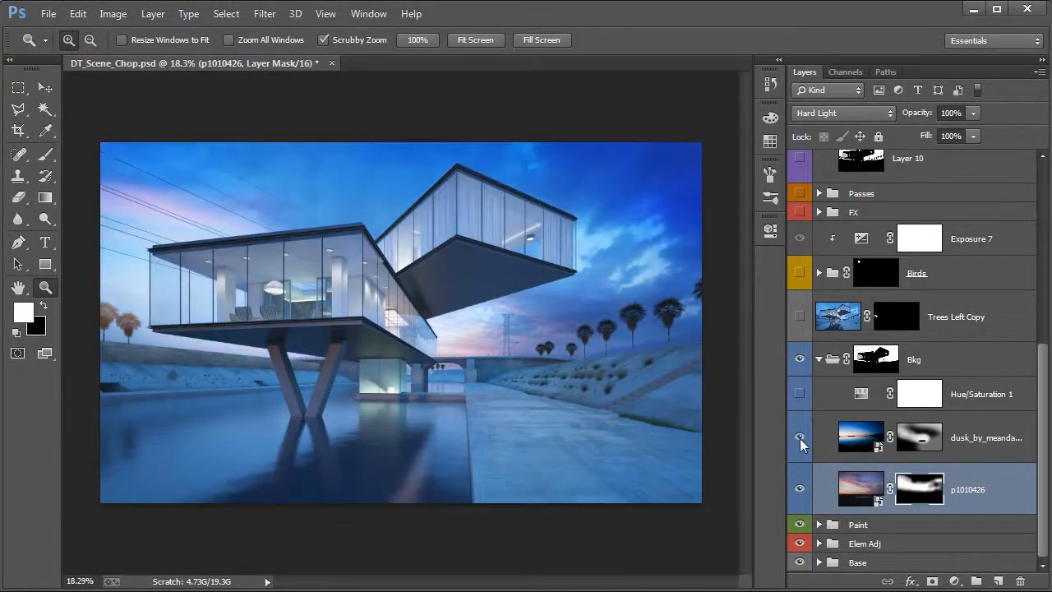
click(800, 394)
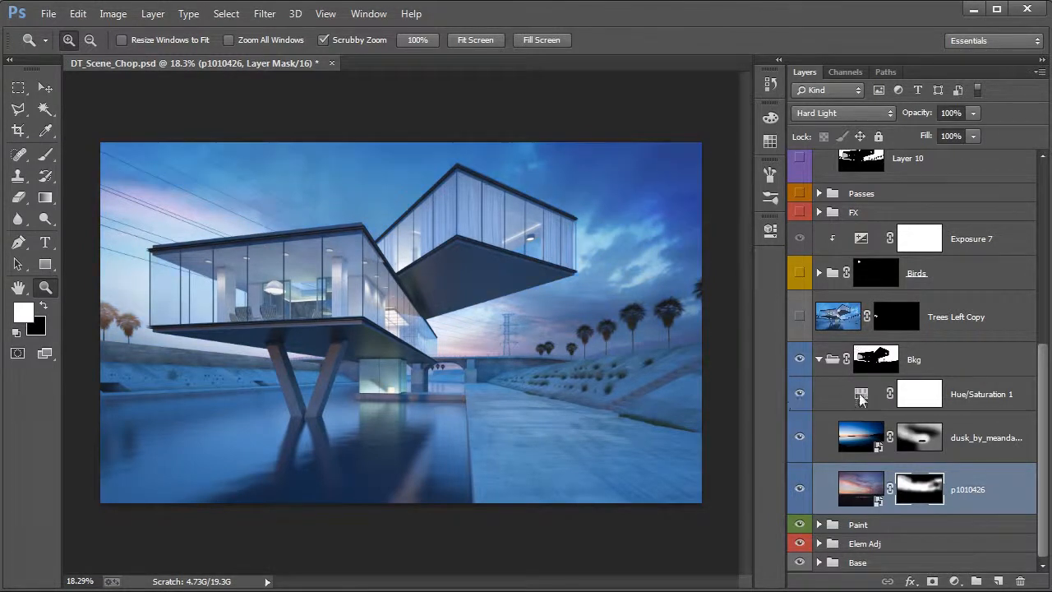
click(799, 360)
click(800, 360)
click(819, 360)
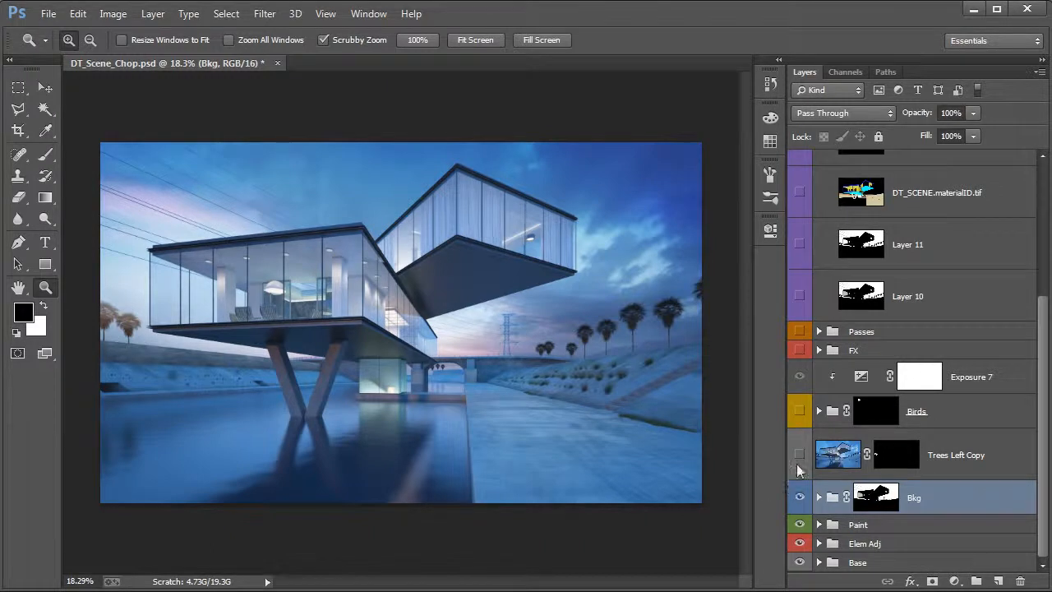
- Show the Trees Left Copy layer, examine its mask on its own, and compare the image with and without the layer
click(839, 465)
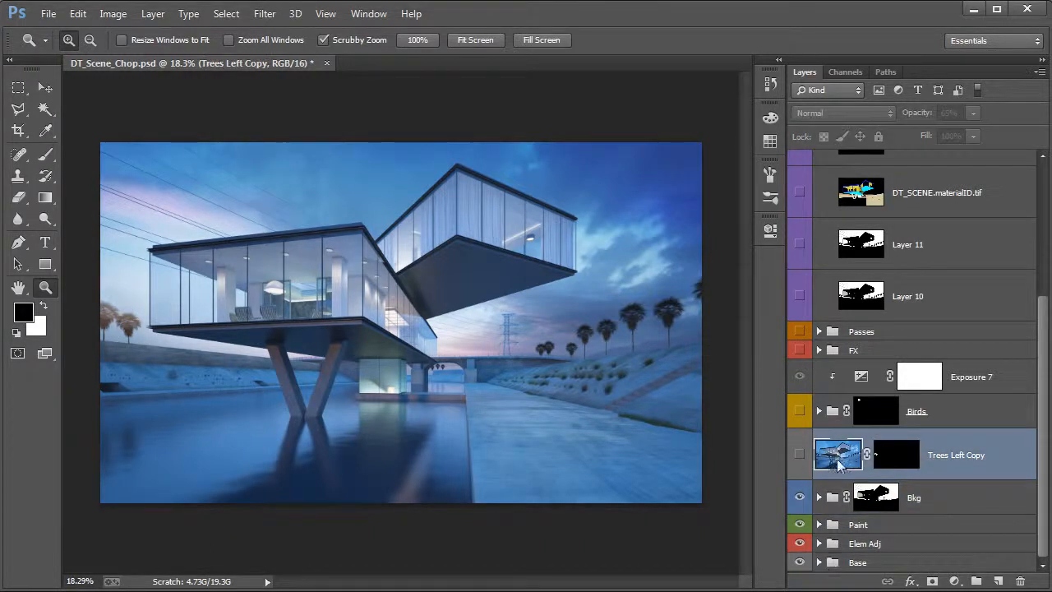
click(798, 463)
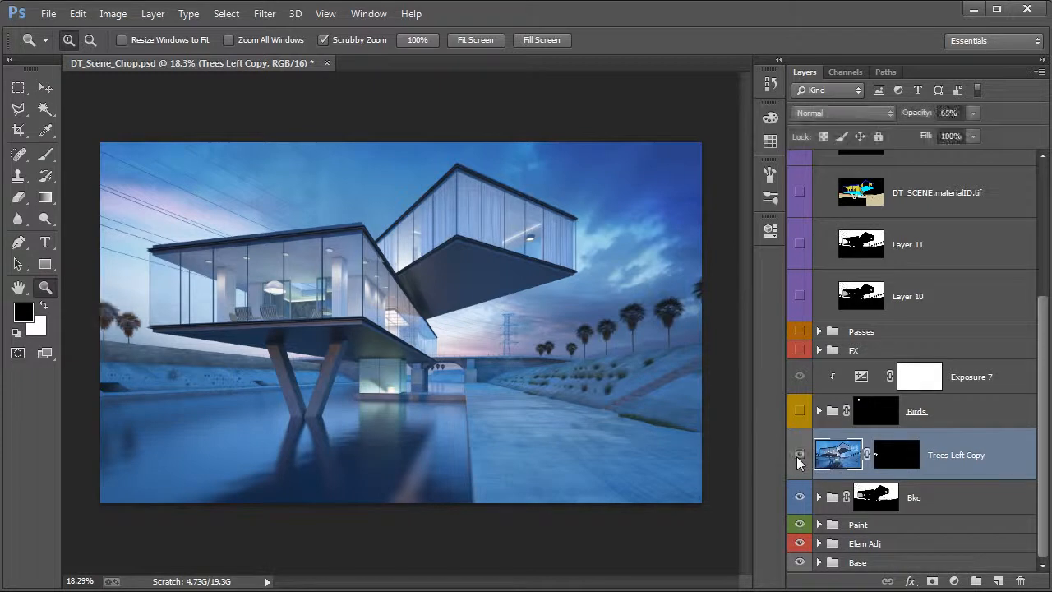
alt+click(889, 456)
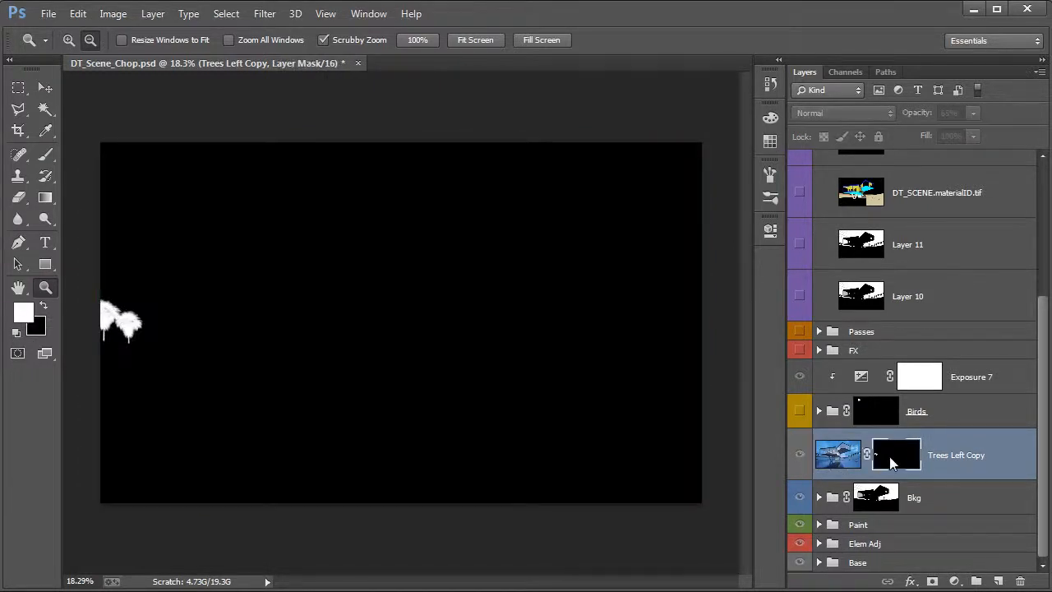
alt+click(889, 456)
click(796, 457)
click(797, 456)
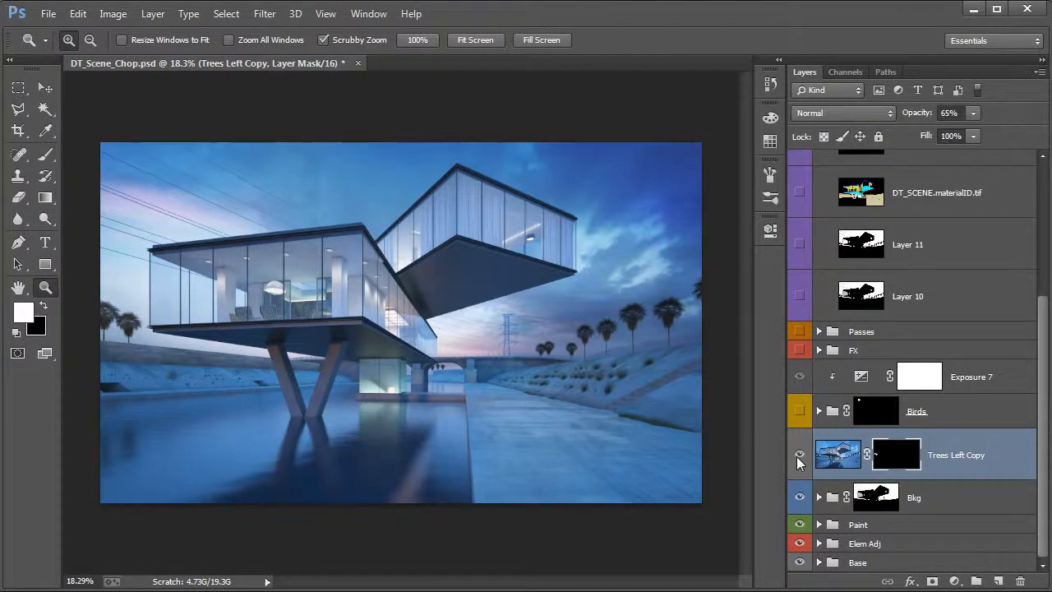
- Show the Birds group and examine the birds in the sky up close
click(800, 410)
drag(143, 169, 236, 185)
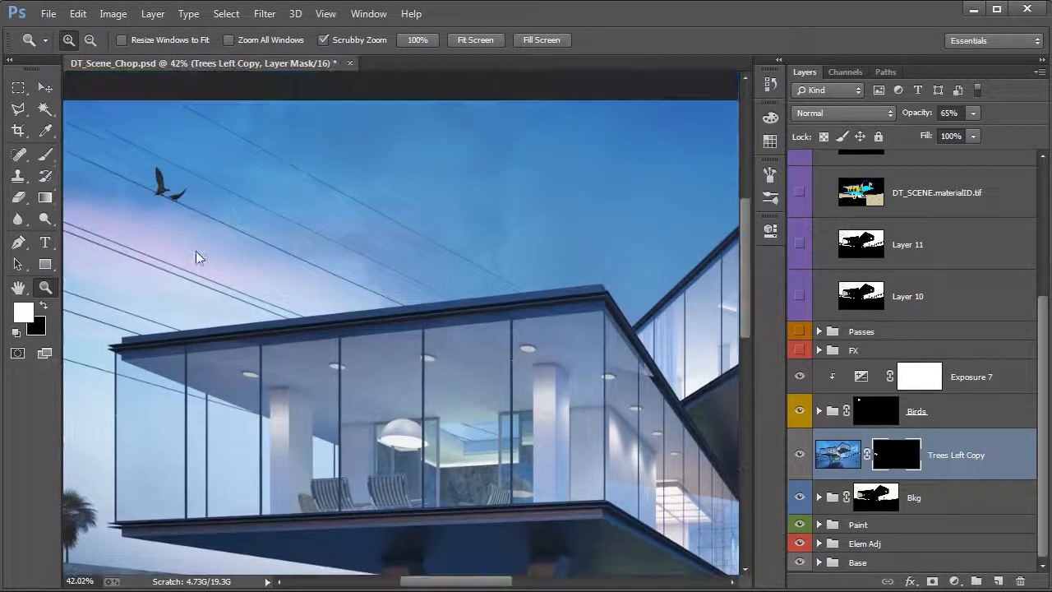
drag(222, 247, 176, 258)
drag(440, 382, 406, 372)
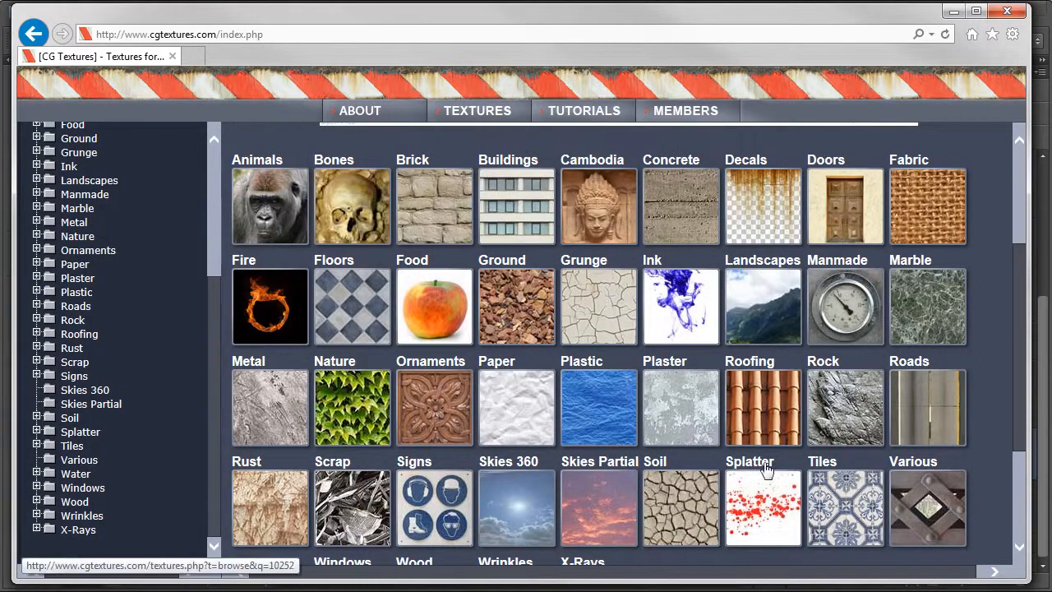
- Return from the texture website to Photoshop and compare the Base group's DT_SCENE.tif layer alone with the full composite, collapsing the group at the end
click(953, 12)
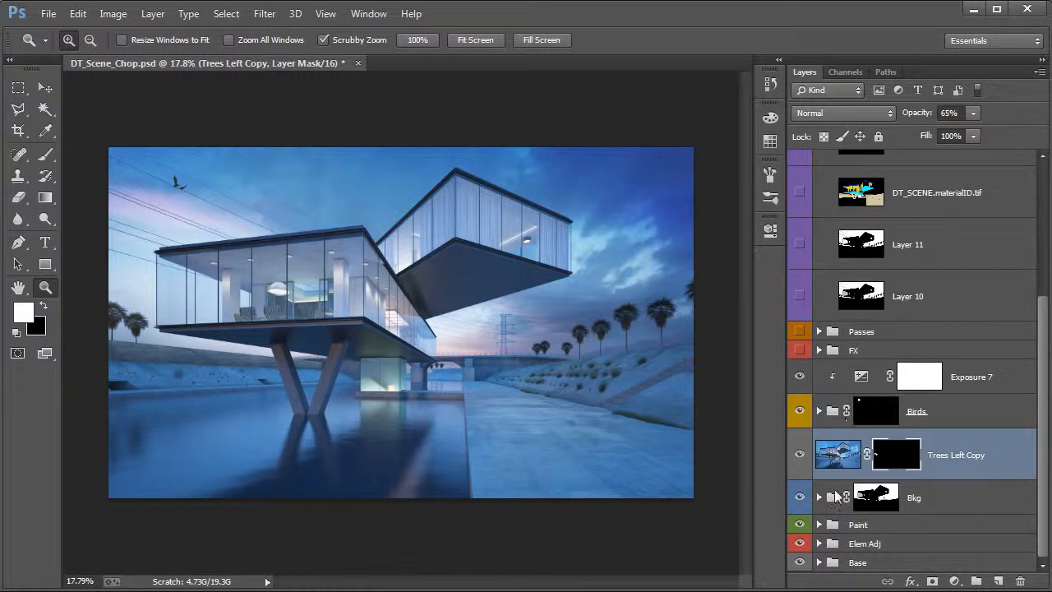
click(819, 562)
scroll(855, 511, down, 3)
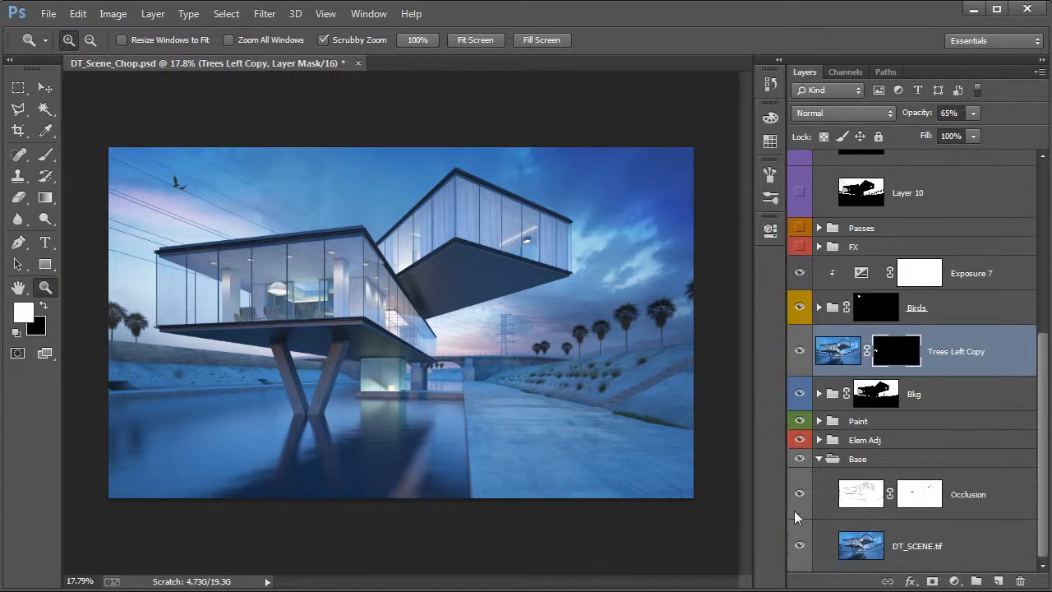
alt+click(800, 546)
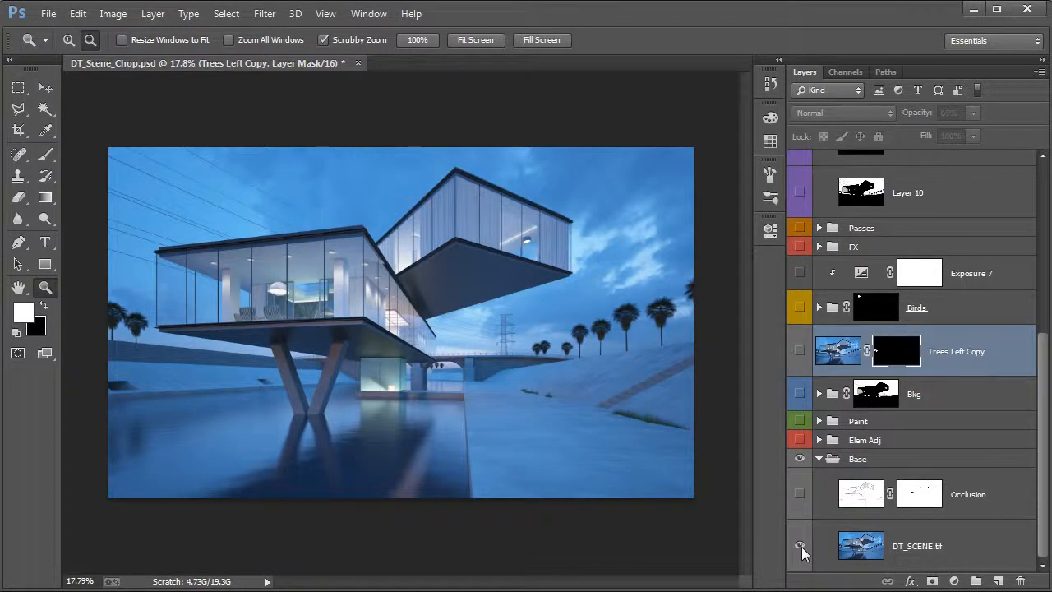
alt+click(802, 546)
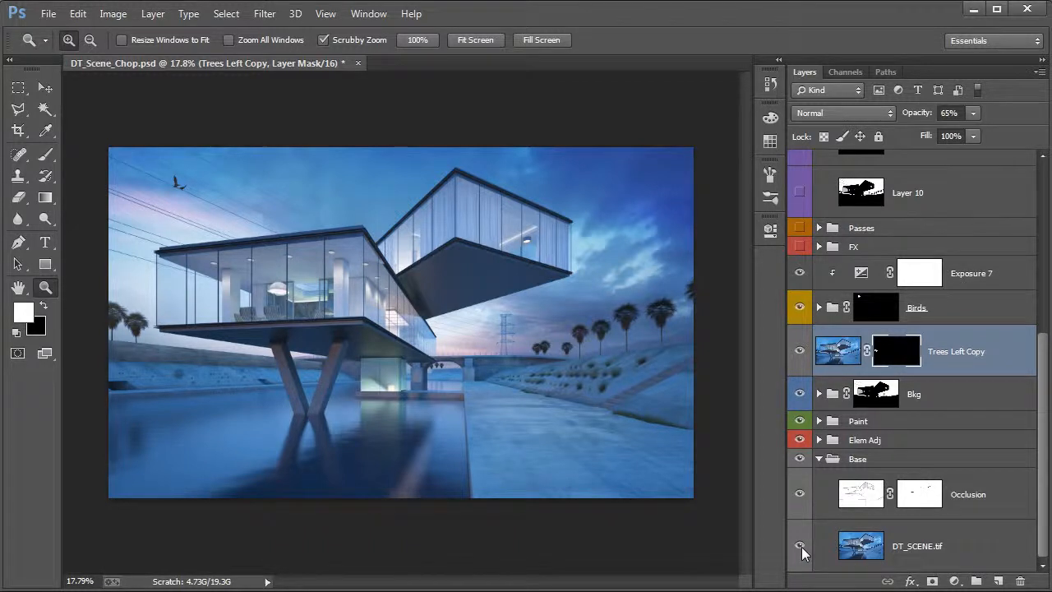
alt+click(802, 547)
alt+click(802, 546)
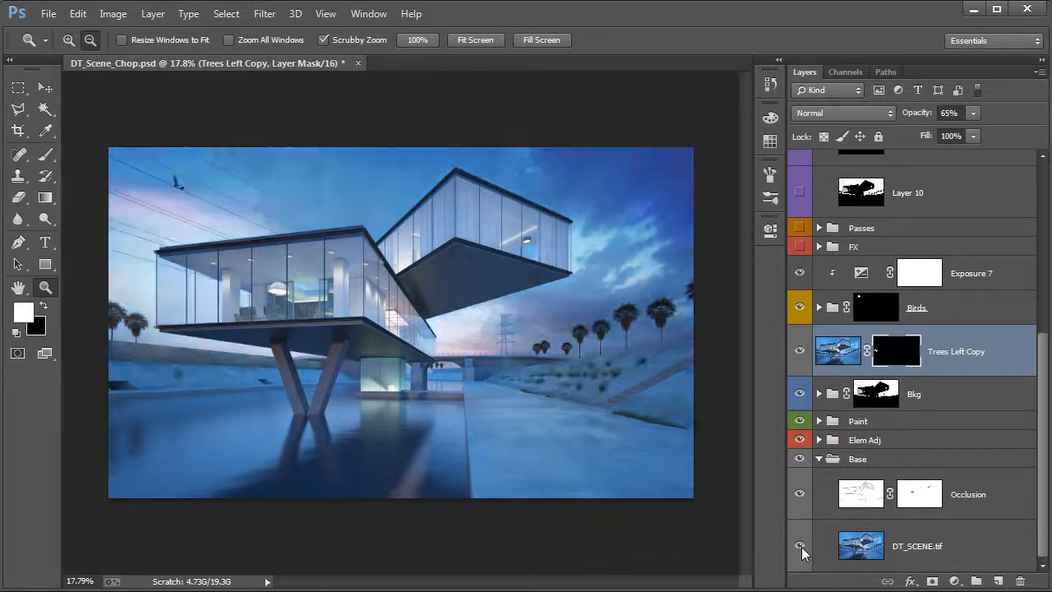
click(819, 460)
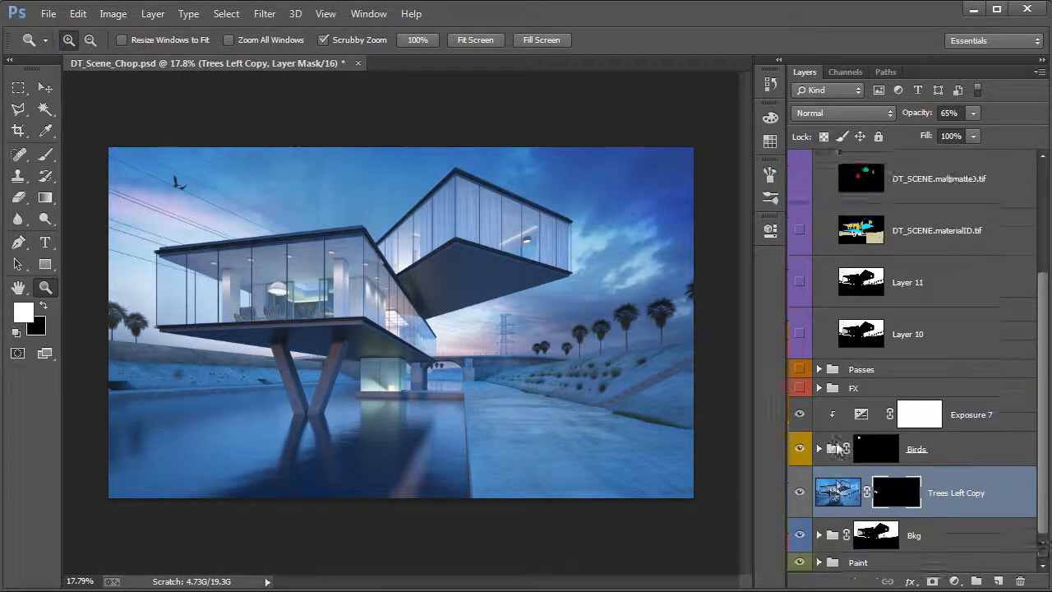